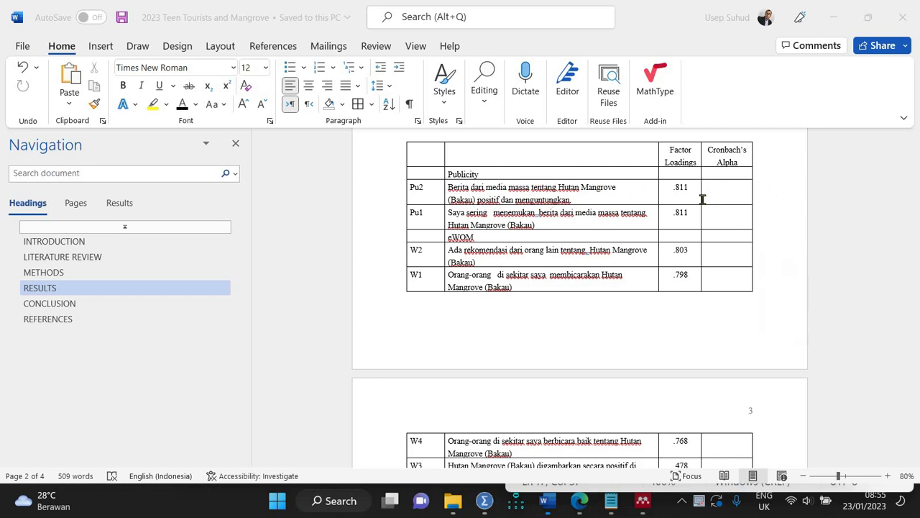
- Highlight all Destination Awareness (1) and (2) rows in yellow, from the first heading through item Da3
{"action": "left_click_drag", "start_coordinate": [727, 188], "coordinate": [723, 220]}
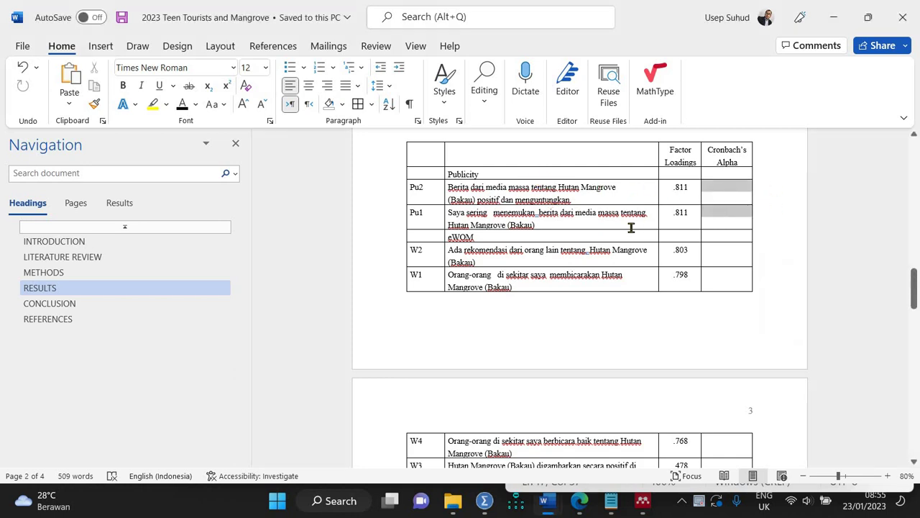
{"action": "left_click_drag", "start_coordinate": [917, 277], "coordinate": [915, 327]}
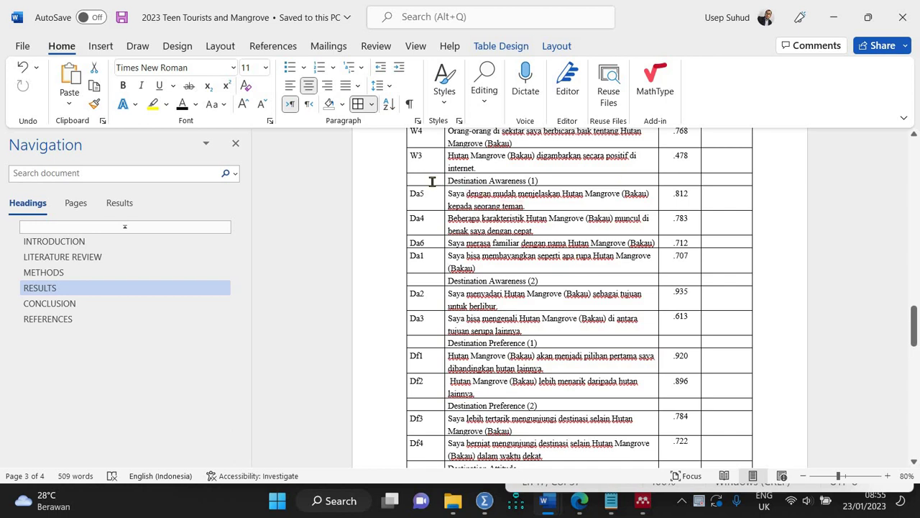
{"action": "left_click_drag", "start_coordinate": [505, 225], "coordinate": [845, 306]}
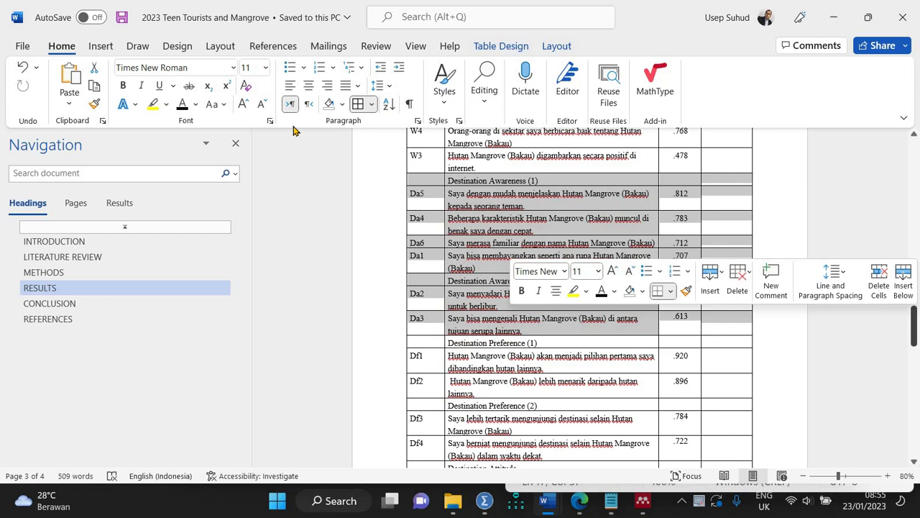
{"action": "left_click", "coordinate": [153, 107]}
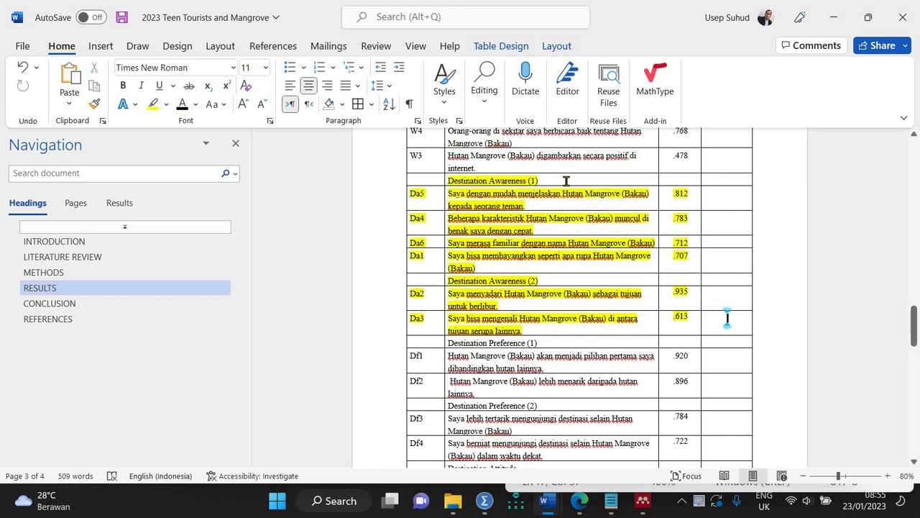
{"action": "left_click", "coordinate": [548, 278]}
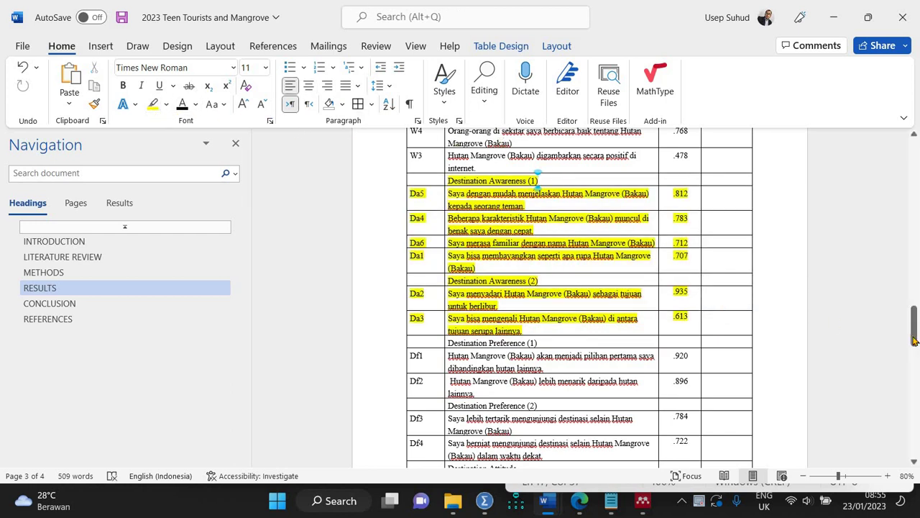
- Rename the Destination Intention (2) heading in the table to Destination Visit Intention (2) and make its row bold
{"action": "left_click_drag", "start_coordinate": [916, 351], "coordinate": [916, 395]}
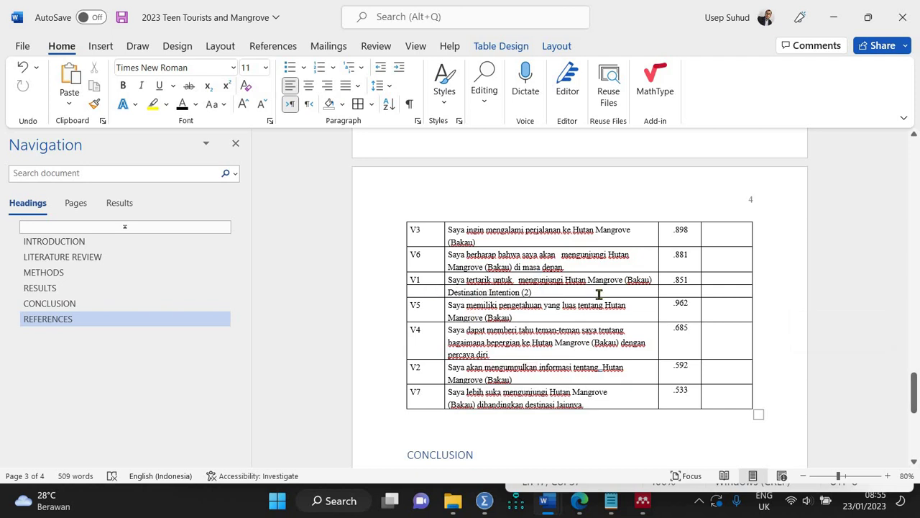
{"action": "type", "text": "Visit"}
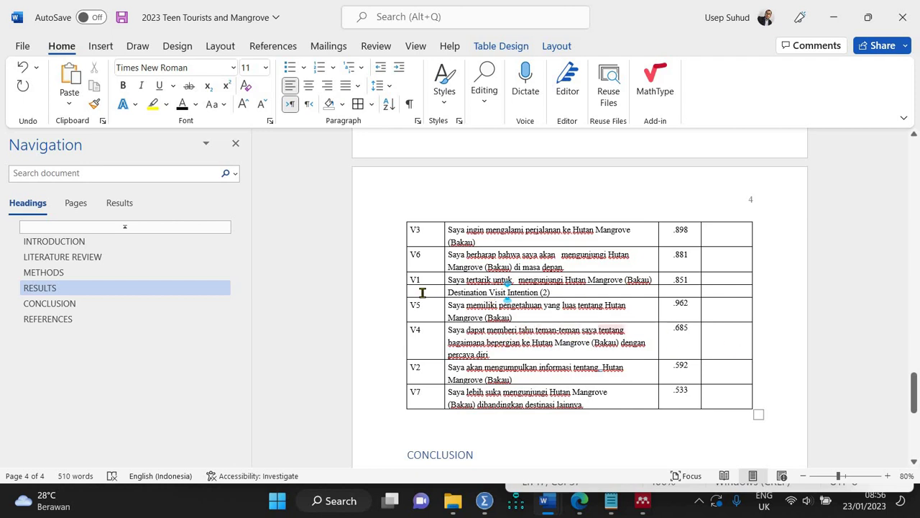
{"action": "left_click_drag", "start_coordinate": [423, 292], "coordinate": [718, 394]}
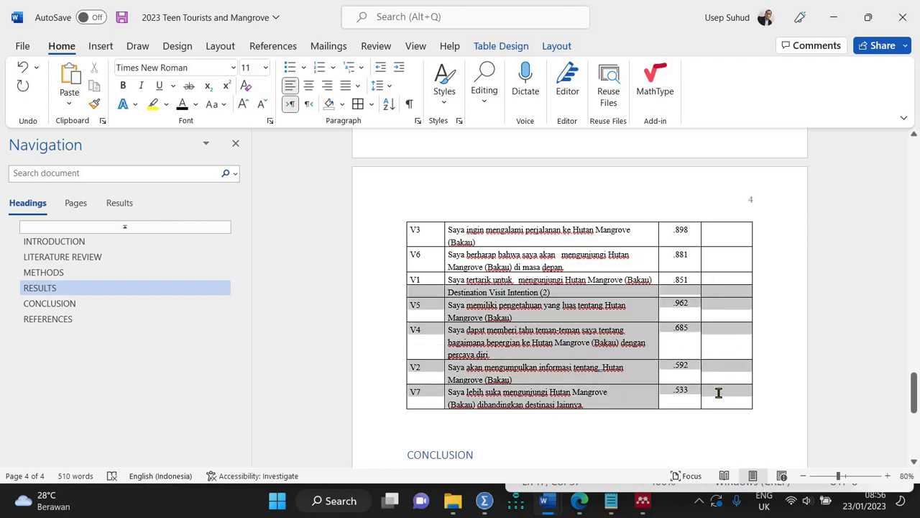
{"action": "left_click_drag", "start_coordinate": [734, 285], "coordinate": [735, 286]}
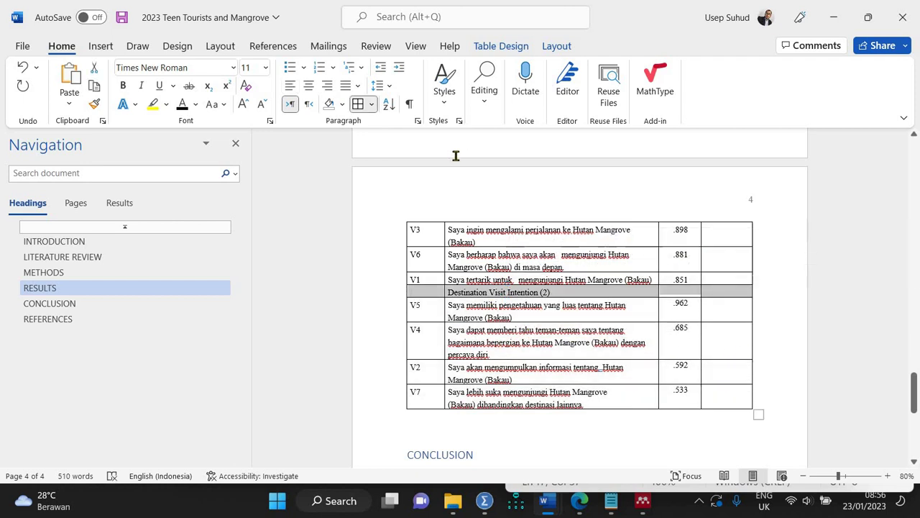
{"action": "key", "text": "ctrl+b"}
- Rename the Visit Intention (1) heading to Destination Visit Intention (1) and make its row bold
{"action": "left_click_drag", "start_coordinate": [915, 400], "coordinate": [915, 379]}
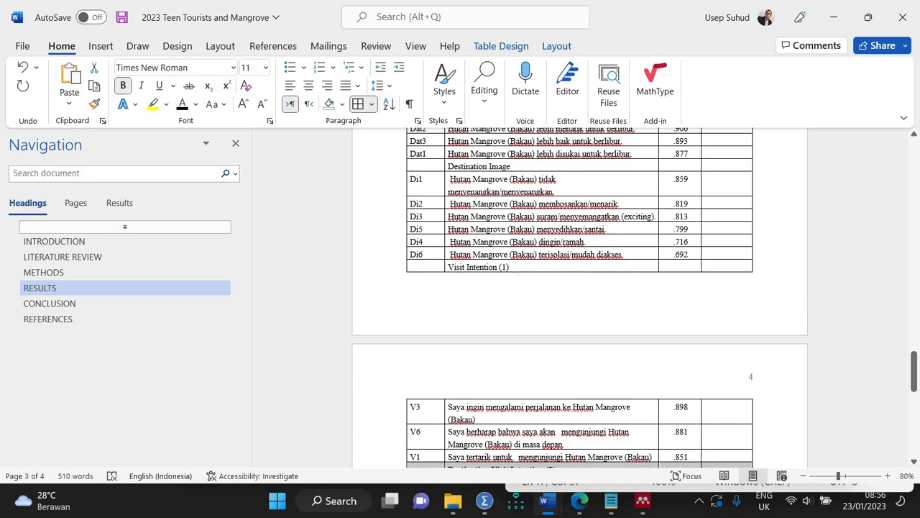
{"action": "left_click", "coordinate": [447, 267]}
{"action": "type", "text": "Destina"}
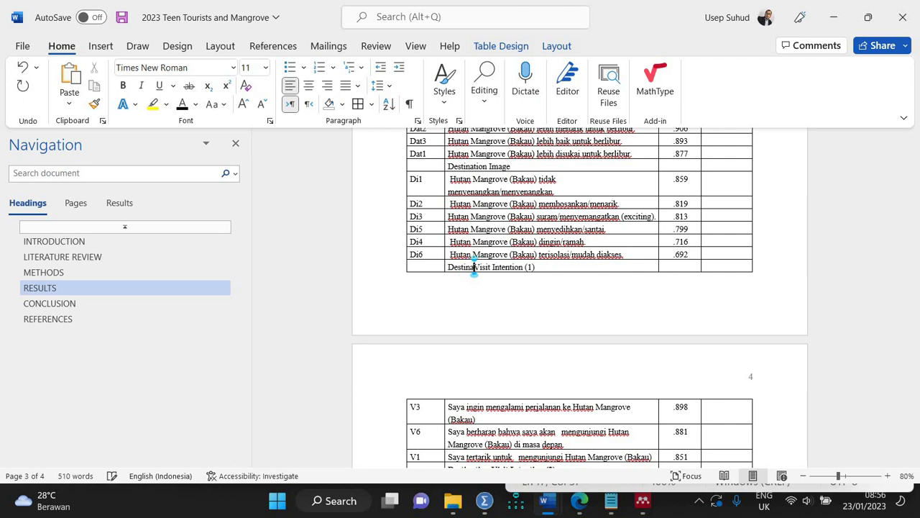
{"action": "type", "text": "tion"}
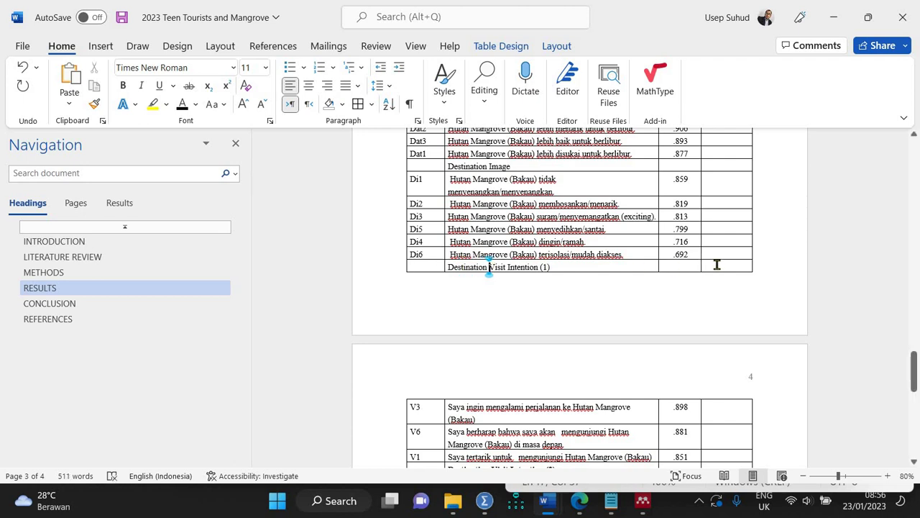
{"action": "left_click_drag", "start_coordinate": [424, 267], "coordinate": [718, 265]}
{"action": "key", "text": "ctrl+b"}
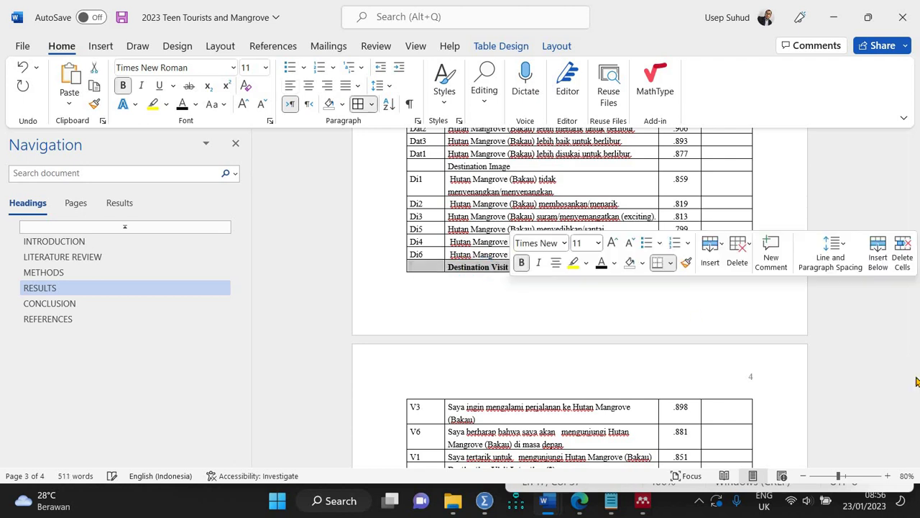
- Make the Destination Image, Destination Attitude and Destination Preference heading rows bold
{"action": "mouse_move", "coordinate": [914, 373]}
{"action": "left_mouse_down"}
{"action": "mouse_move", "coordinate": [917, 384]}
{"action": "mouse_move", "coordinate": [917, 368]}
{"action": "left_mouse_up"}
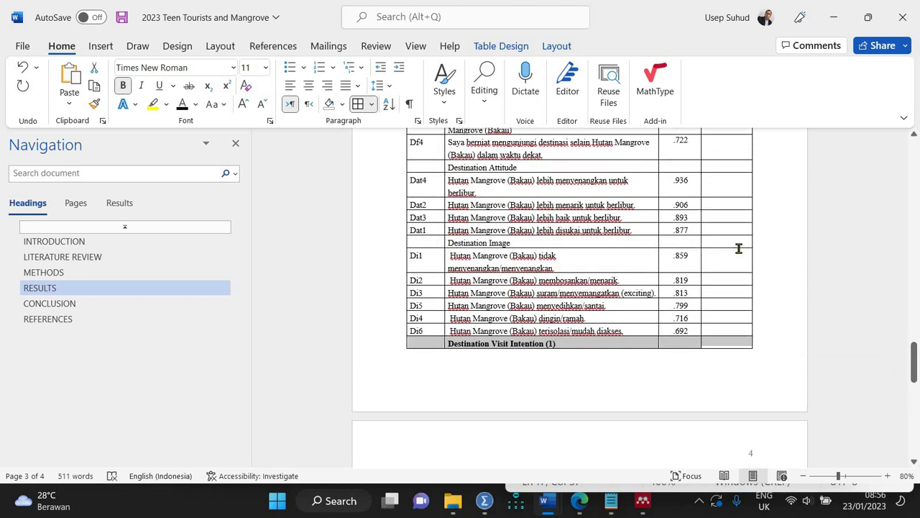
{"action": "left_click_drag", "start_coordinate": [738, 248], "coordinate": [742, 244]}
{"action": "key", "text": "ctrl+b"}
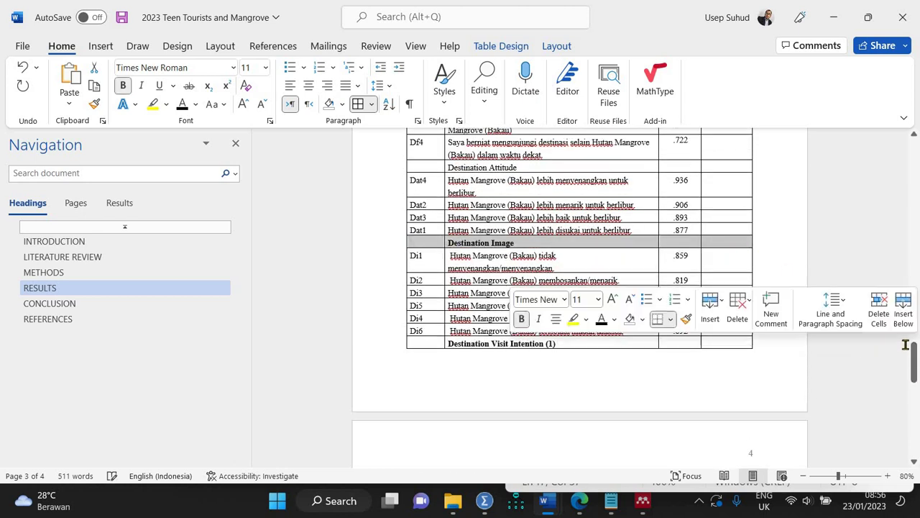
{"action": "left_click_drag", "start_coordinate": [433, 166], "coordinate": [731, 173]}
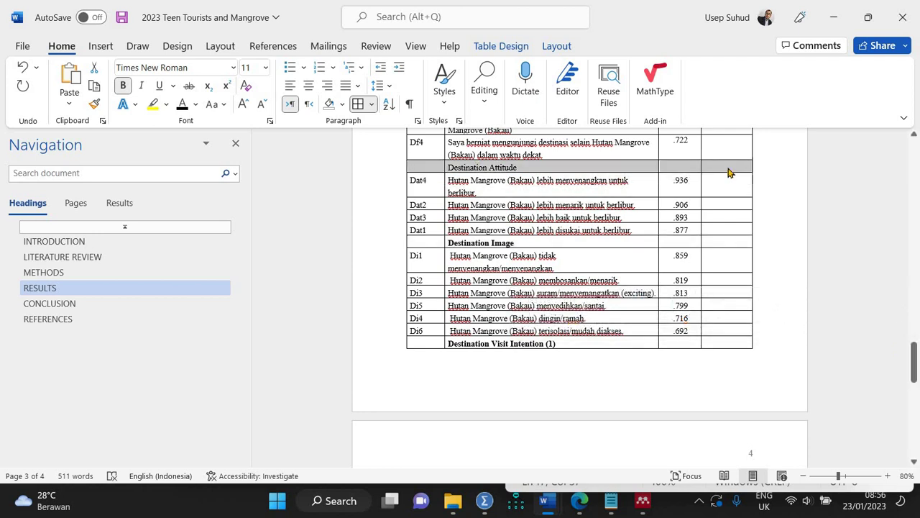
{"action": "left_click_drag", "start_coordinate": [914, 357], "coordinate": [435, 336]}
{"action": "left_click_drag", "start_coordinate": [696, 335], "coordinate": [762, 337]}
{"action": "key", "text": "ctrl+b"}
- Make the Destination Awareness (1) and Destination Awareness (2) heading rows bold
{"action": "mouse_move", "coordinate": [915, 328]}
{"action": "left_mouse_down"}
{"action": "mouse_move", "coordinate": [914, 305]}
{"action": "mouse_move", "coordinate": [914, 315]}
{"action": "left_mouse_up"}
{"action": "left_click_drag", "start_coordinate": [423, 281], "coordinate": [738, 284]}
{"action": "key", "text": "ctrl+b"}
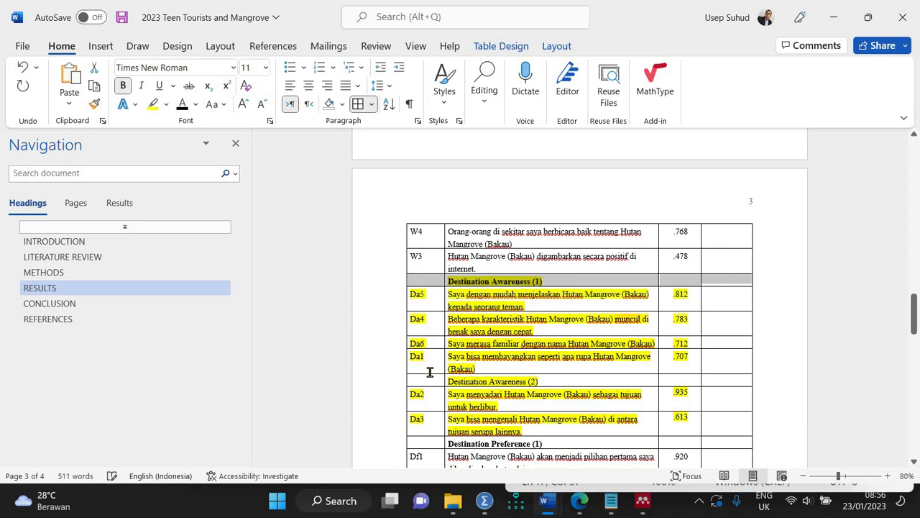
{"action": "left_click_drag", "start_coordinate": [432, 379], "coordinate": [696, 389]}
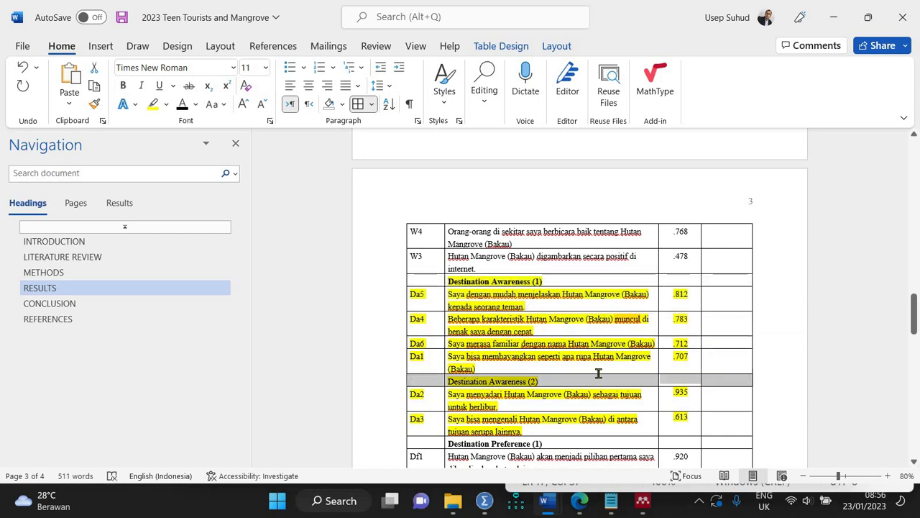
{"action": "key", "text": "ctrl+b"}
- Make the eWOM and Publicity heading rows in the first part of the table bold
{"action": "left_click_drag", "start_coordinate": [915, 304], "coordinate": [915, 297]}
{"action": "left_click_drag", "start_coordinate": [439, 243], "coordinate": [745, 246]}
{"action": "key", "text": "ctrl+b"}
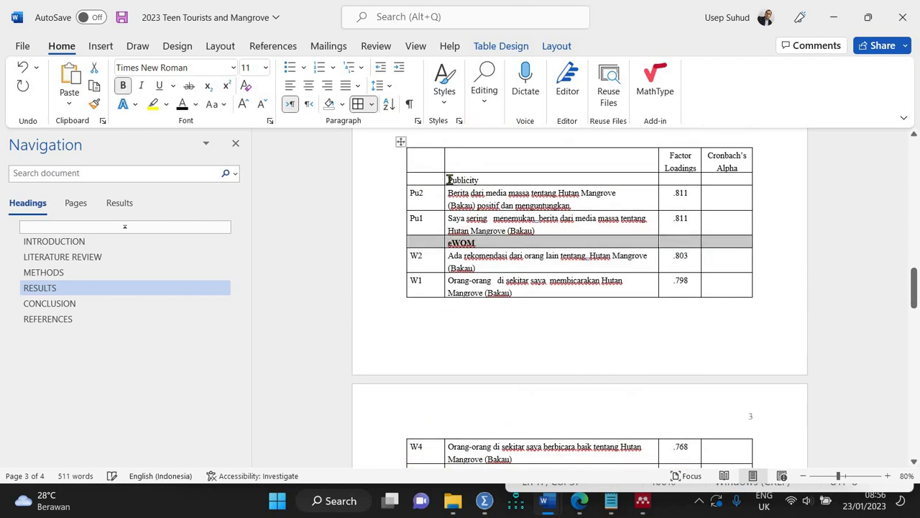
{"action": "left_click_drag", "start_coordinate": [448, 180], "coordinate": [737, 185]}
{"action": "key", "text": "ctrl+b"}
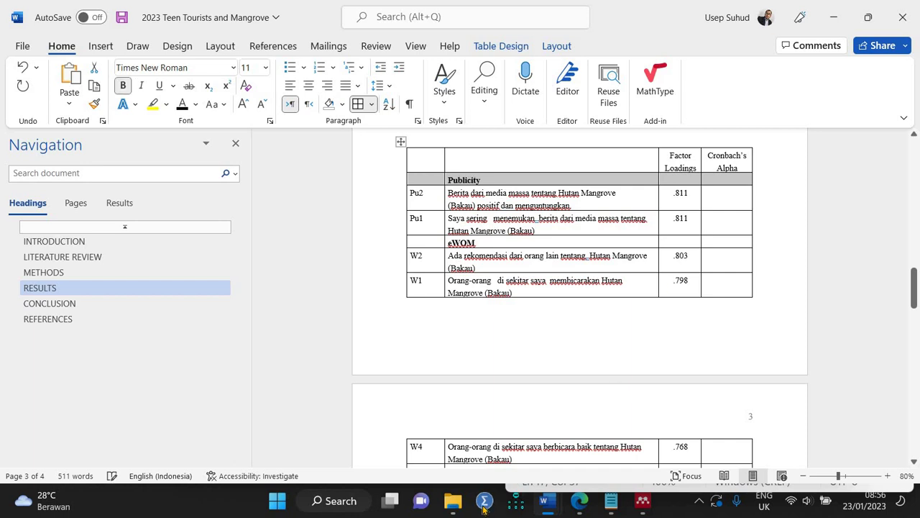
- Switch to the SPSS Data Editor with the 0623 MANGROVE REMAJA dataset and open Reliability Analysis
{"action": "left_click", "coordinate": [485, 501]}
{"action": "left_click", "coordinate": [459, 461]}
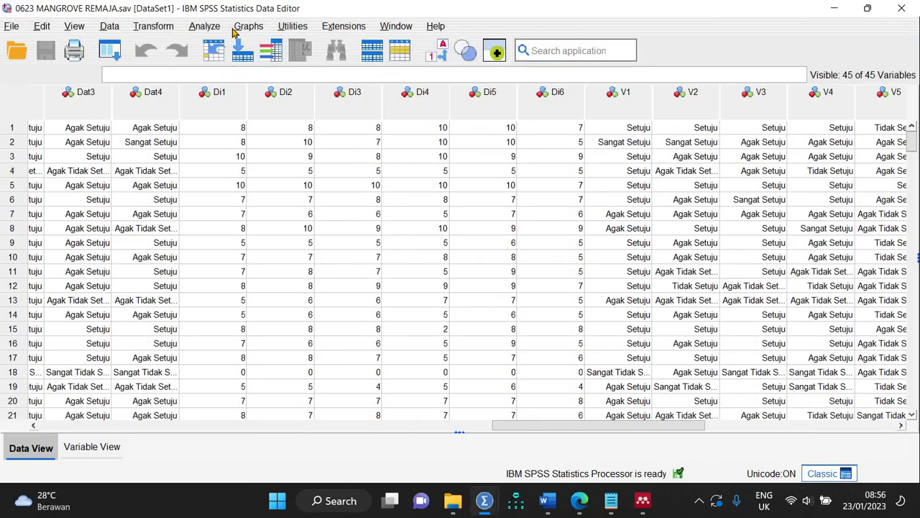
{"action": "left_click", "coordinate": [213, 29]}
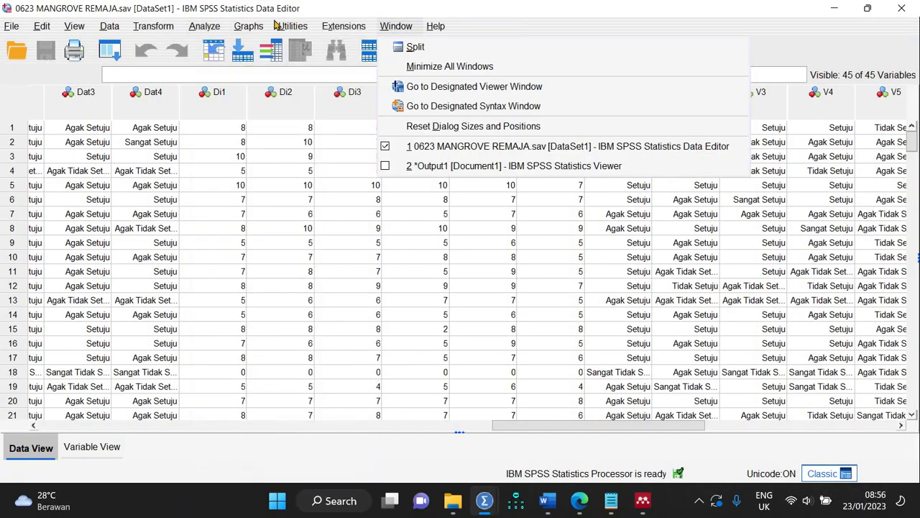
{"action": "left_click", "coordinate": [781, 46]}
{"action": "left_click", "coordinate": [206, 26]}
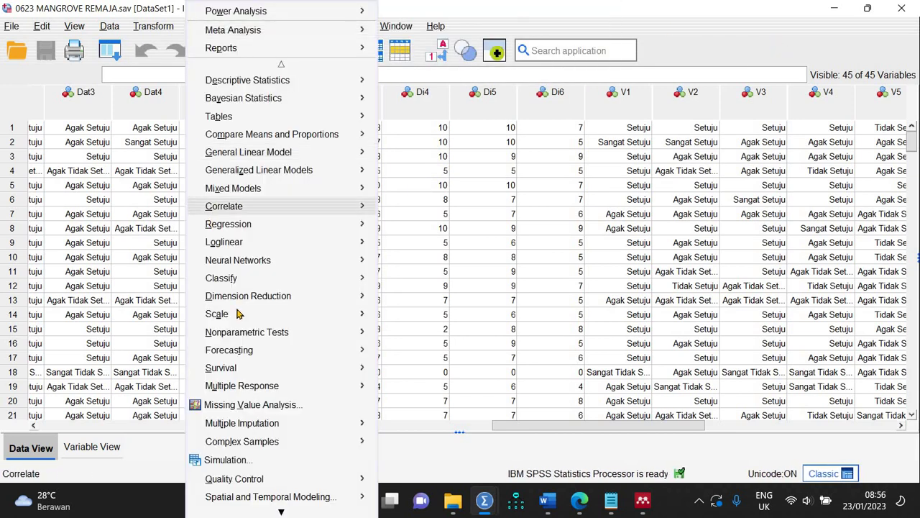
{"action": "mouse_move", "coordinate": [304, 318]}
{"action": "left_click", "coordinate": [428, 316]}
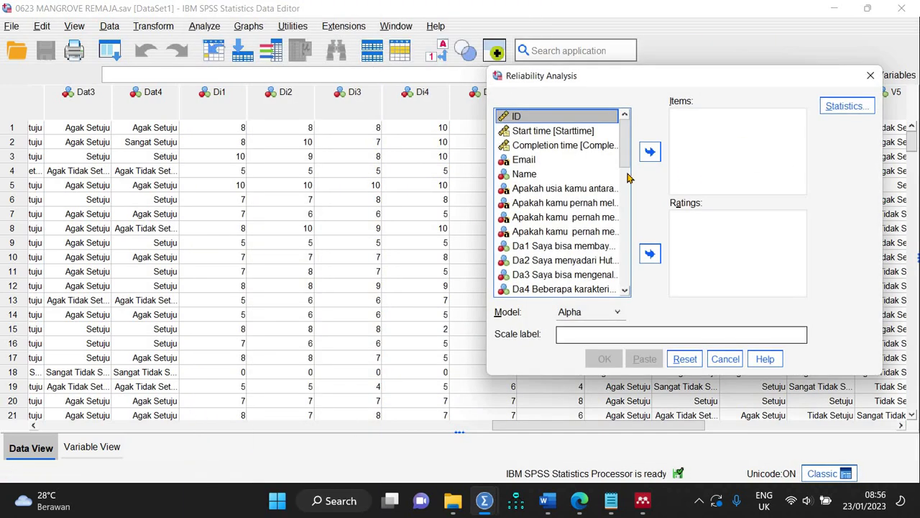
- Add the publicity variables Pu1 and Pu2 as the items of the reliability analysis
{"action": "left_click_drag", "start_coordinate": [625, 164], "coordinate": [632, 209]}
{"action": "left_click", "coordinate": [532, 149]}
{"action": "left_click", "coordinate": [569, 164], "text": "shift"}
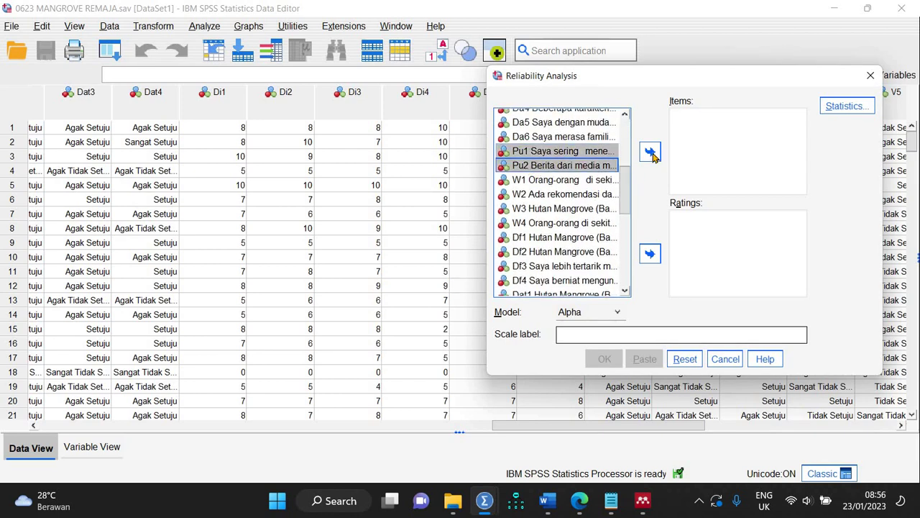
{"action": "left_click_drag", "start_coordinate": [745, 146], "coordinate": [747, 145]}
- Request the Item, Scale and Scale if item deleted descriptives and run the reliability analysis
{"action": "left_click", "coordinate": [847, 105]}
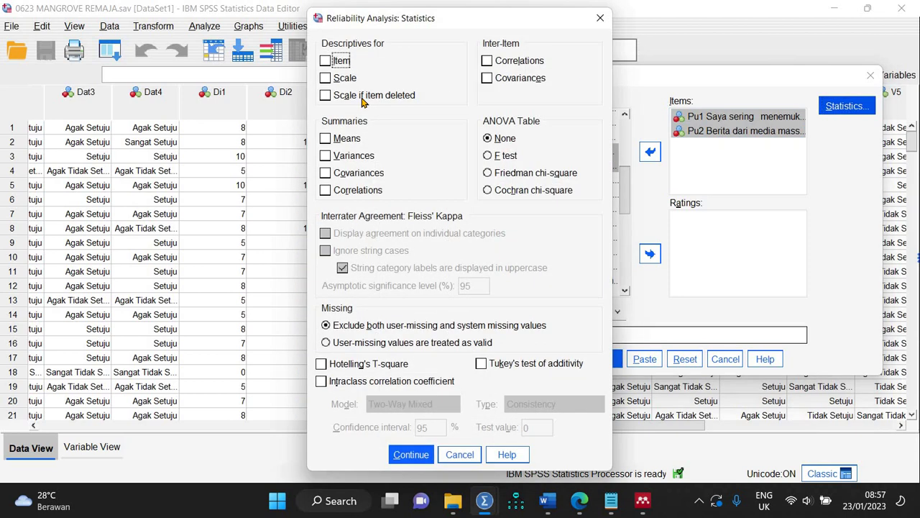
{"action": "left_click", "coordinate": [388, 95]}
{"action": "left_click", "coordinate": [344, 77]}
{"action": "left_click", "coordinate": [411, 455]}
{"action": "left_click", "coordinate": [604, 359]}
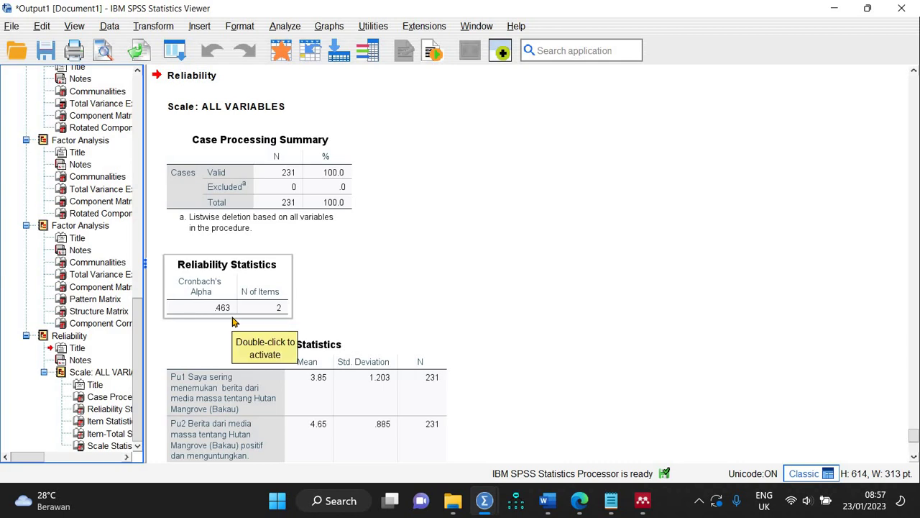
- Enter 0.463 as the Cronbach's Alpha in the Publicity row of the Word table, and return to the SPSS output viewer
{"action": "scroll", "coordinate": [543, 451], "scroll_direction": "up", "scroll_amount": 5}
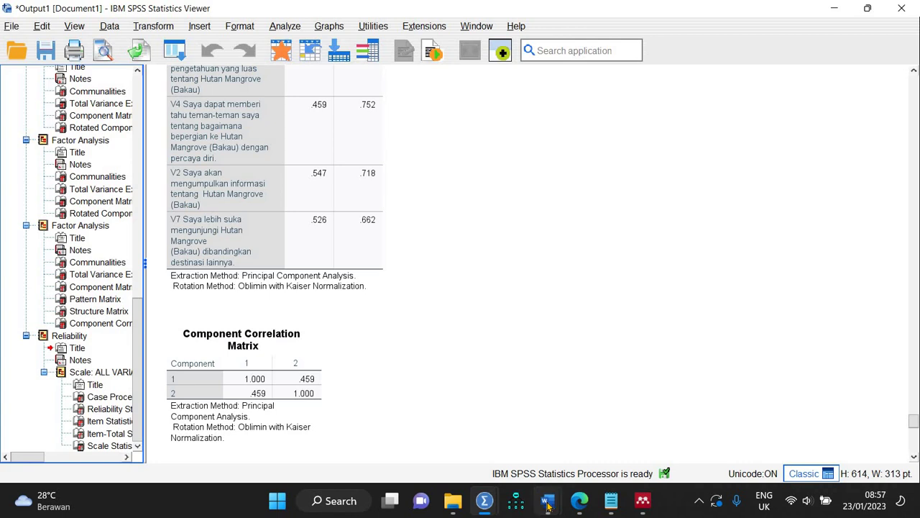
{"action": "mouse_move", "coordinate": [548, 506]}
{"action": "left_click", "coordinate": [826, 444]}
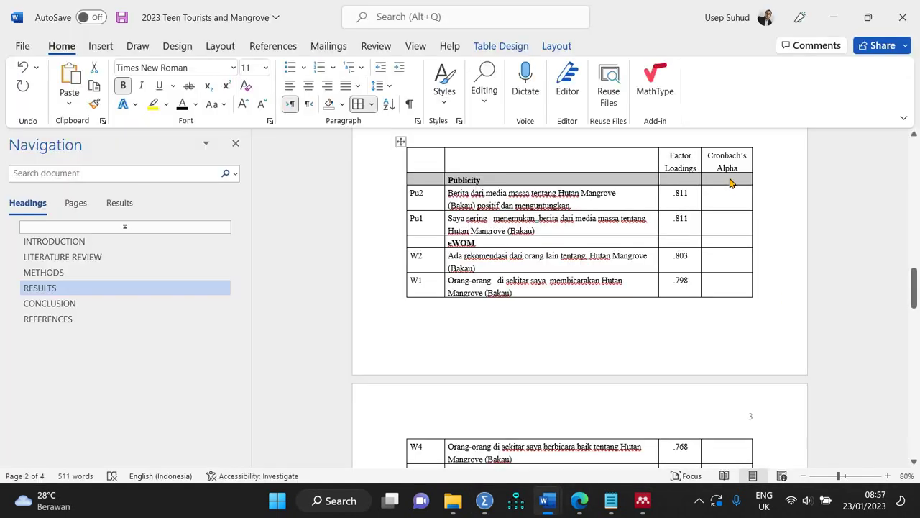
{"action": "left_click", "coordinate": [727, 180]}
{"action": "type", "text": "0."}
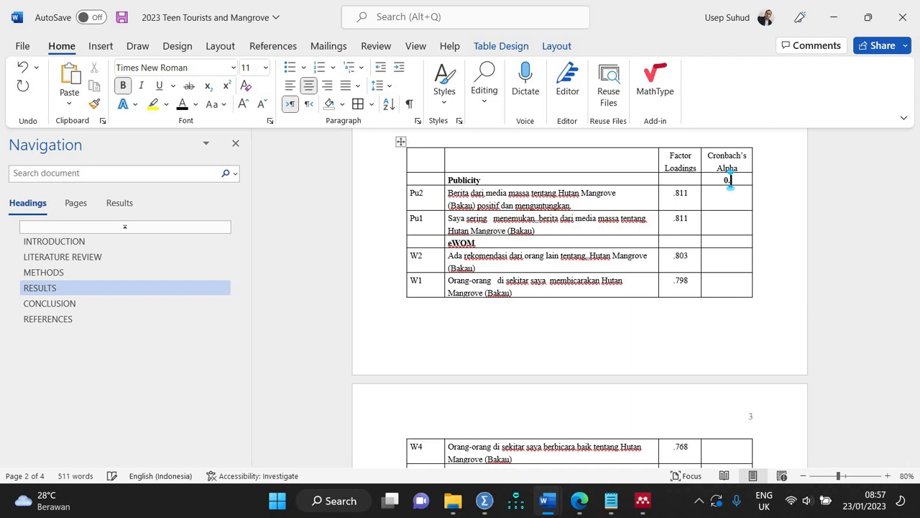
{"action": "type", "text": "463"}
{"action": "left_click_drag", "start_coordinate": [916, 289], "coordinate": [915, 286]}
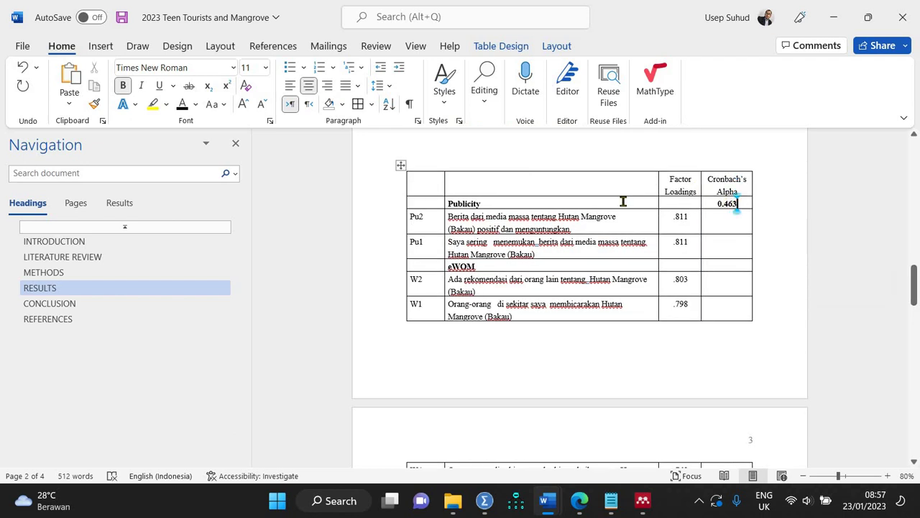
{"action": "left_click", "coordinate": [758, 272]}
{"action": "left_click", "coordinate": [561, 428]}
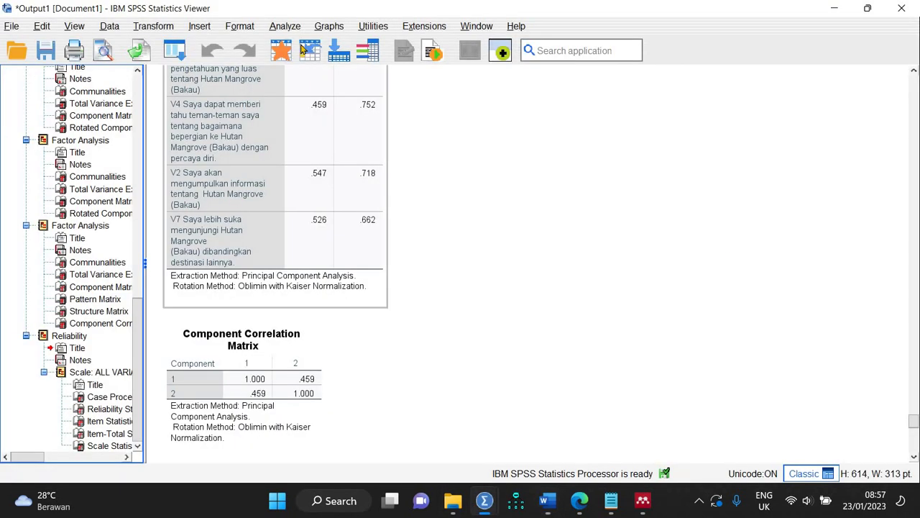
{"action": "left_click", "coordinate": [297, 28]}
{"action": "mouse_move", "coordinate": [402, 296]}
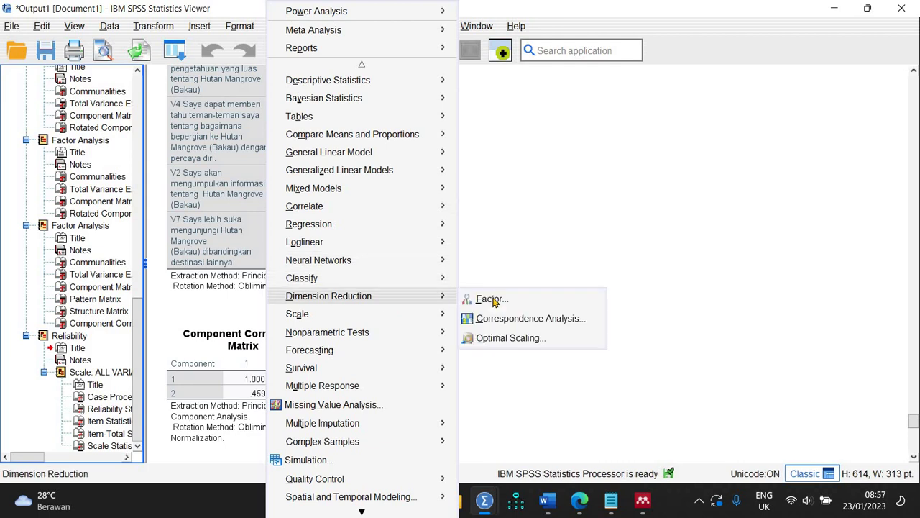
{"action": "left_click", "coordinate": [488, 302]}
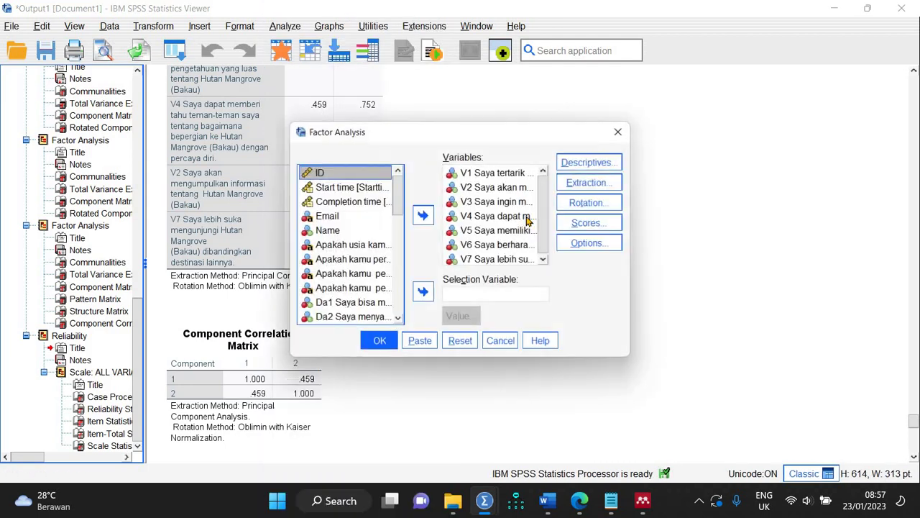
{"action": "left_click", "coordinate": [514, 346]}
- Replace the publicity items in Reliability Analysis with the eWOM variables W1, W2, W3 and W4, and run the analysis
{"action": "left_click", "coordinate": [285, 26]}
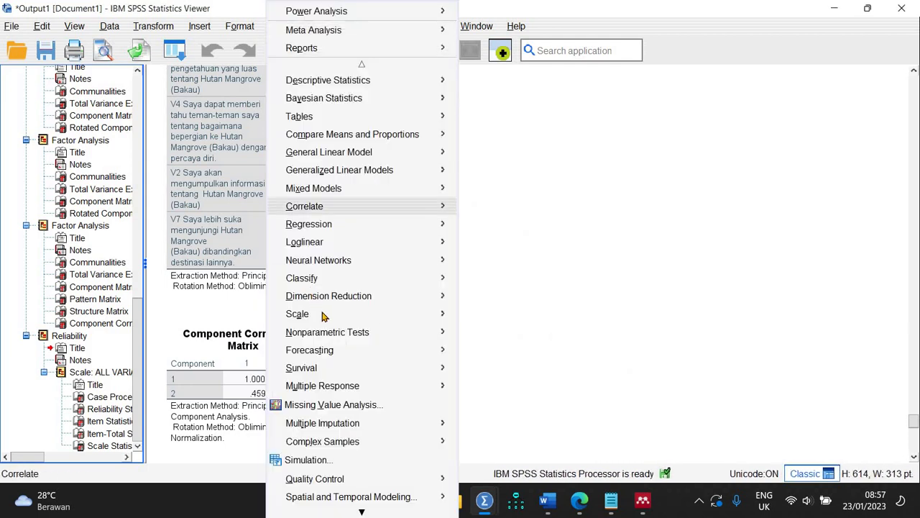
{"action": "mouse_move", "coordinate": [403, 314]}
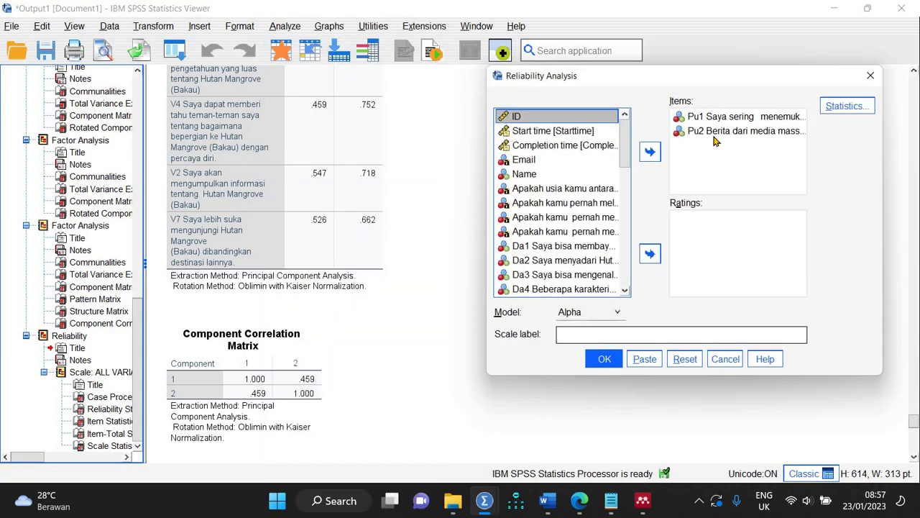
{"action": "left_click", "coordinate": [650, 151]}
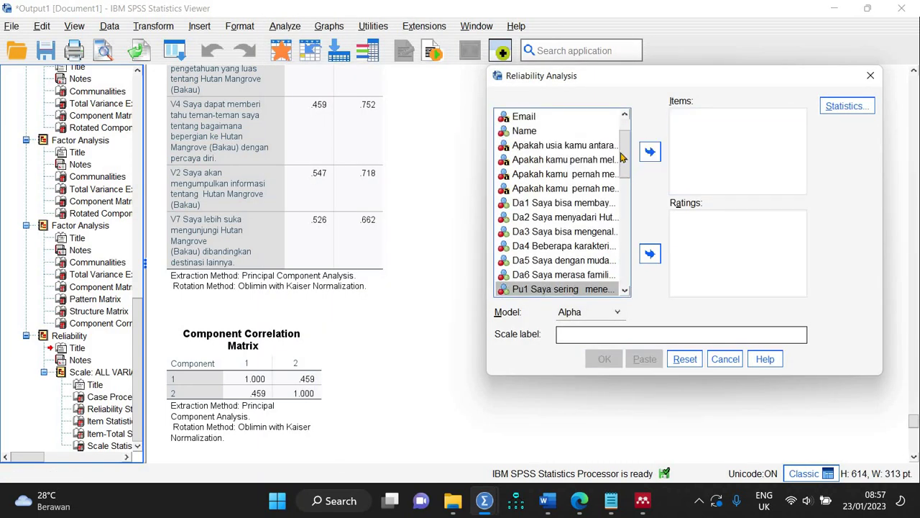
{"action": "left_click_drag", "start_coordinate": [623, 157], "coordinate": [558, 180]}
{"action": "left_click", "coordinate": [559, 172]}
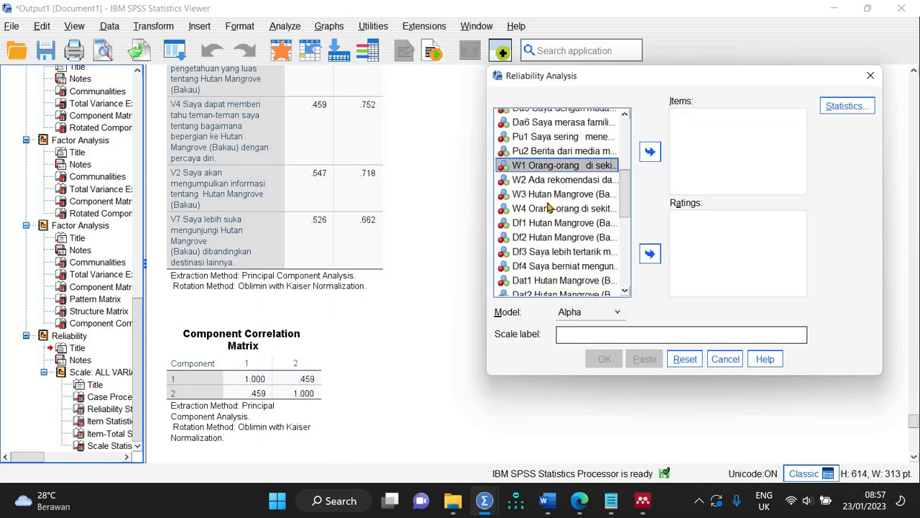
{"action": "left_click", "coordinate": [561, 208], "text": "shift"}
{"action": "left_click", "coordinate": [649, 151]}
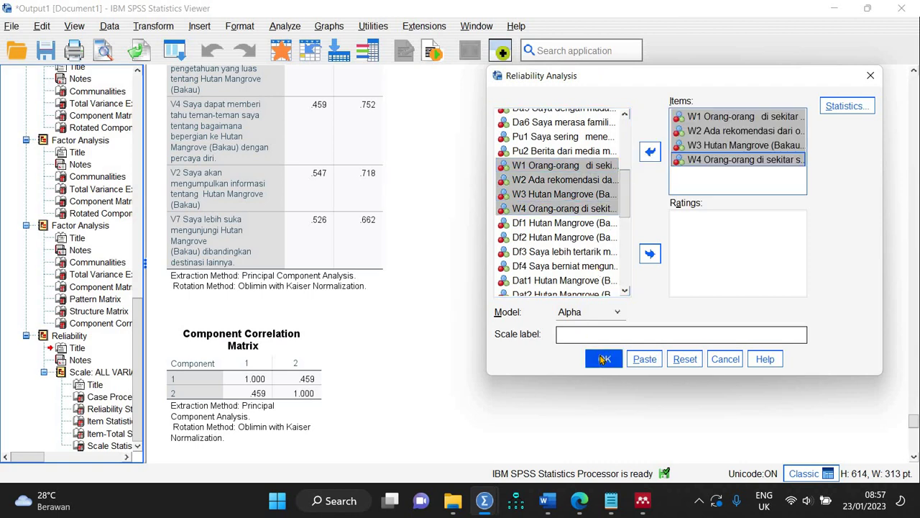
{"action": "left_click", "coordinate": [604, 354]}
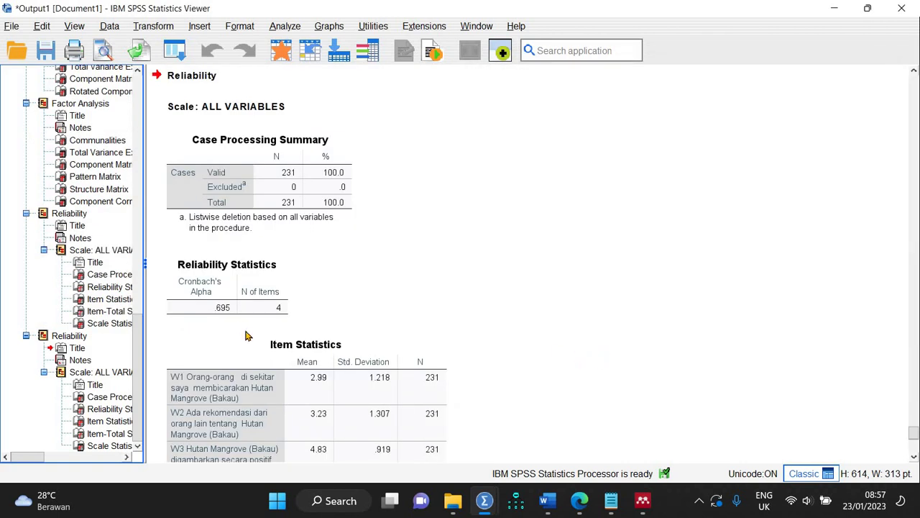
- Examine the Cronbach's Alpha, item statistics and alpha-if-item-deleted values for the four eWOM items
{"action": "left_click", "coordinate": [251, 295]}
{"action": "scroll", "coordinate": [916, 442], "scroll_direction": "down", "scroll_amount": 6}
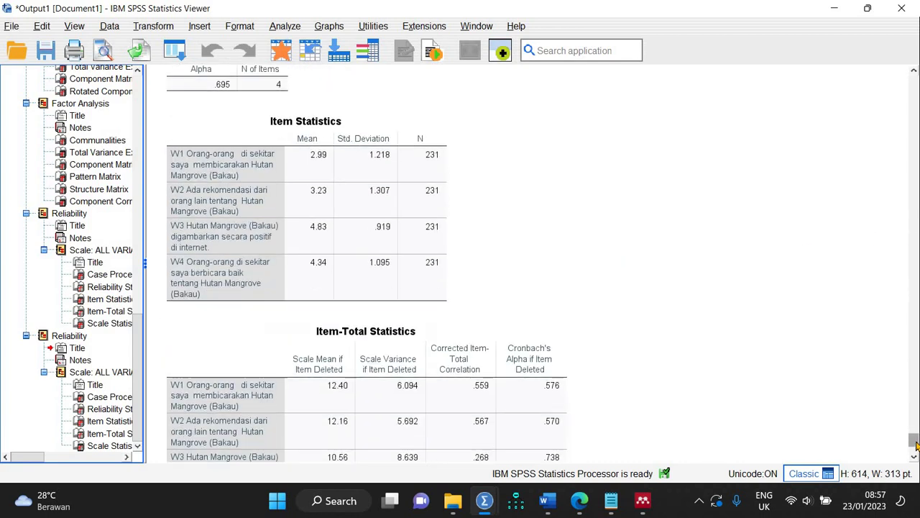
{"action": "scroll", "coordinate": [916, 446], "scroll_direction": "down", "scroll_amount": 1}
{"action": "scroll", "coordinate": [916, 446], "scroll_direction": "up", "scroll_amount": 4}
{"action": "left_click", "coordinate": [230, 158]}
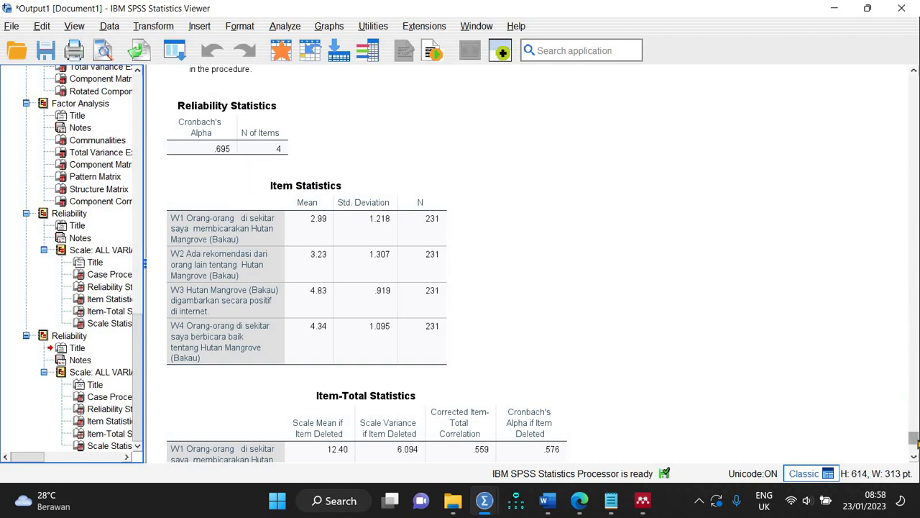
{"action": "left_click_drag", "start_coordinate": [915, 447], "coordinate": [917, 452]}
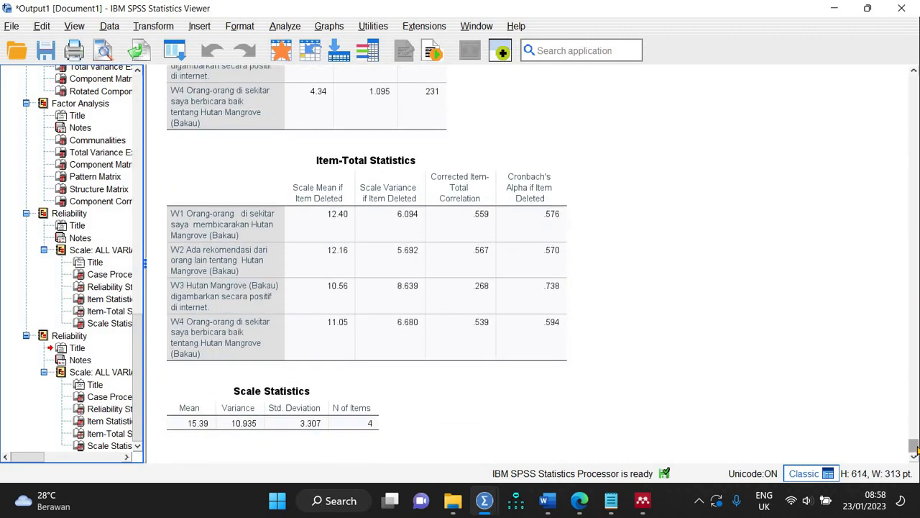
{"action": "scroll", "coordinate": [396, 266], "scroll_direction": "up", "scroll_amount": 3}
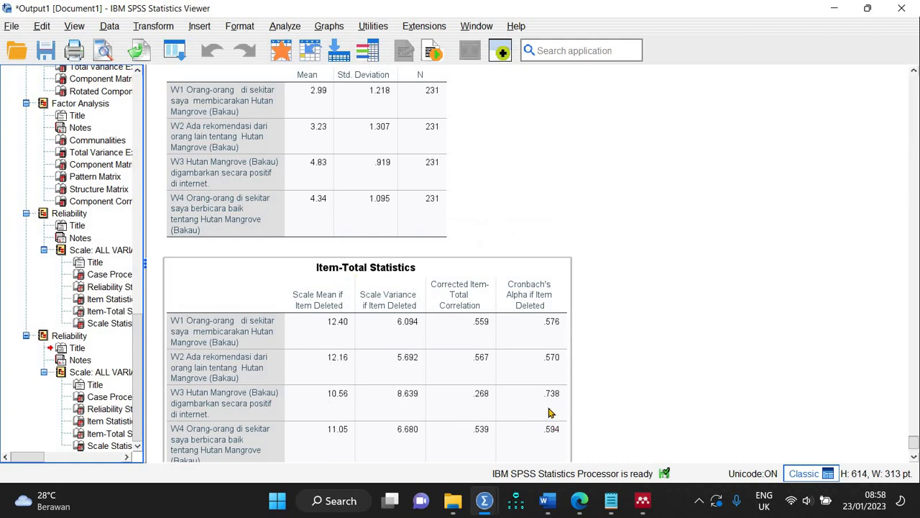
- Remove W3 from the reliability items and rerun the analysis with W1, W2 and W4
{"action": "left_click", "coordinate": [285, 26]}
{"action": "mouse_move", "coordinate": [441, 314]}
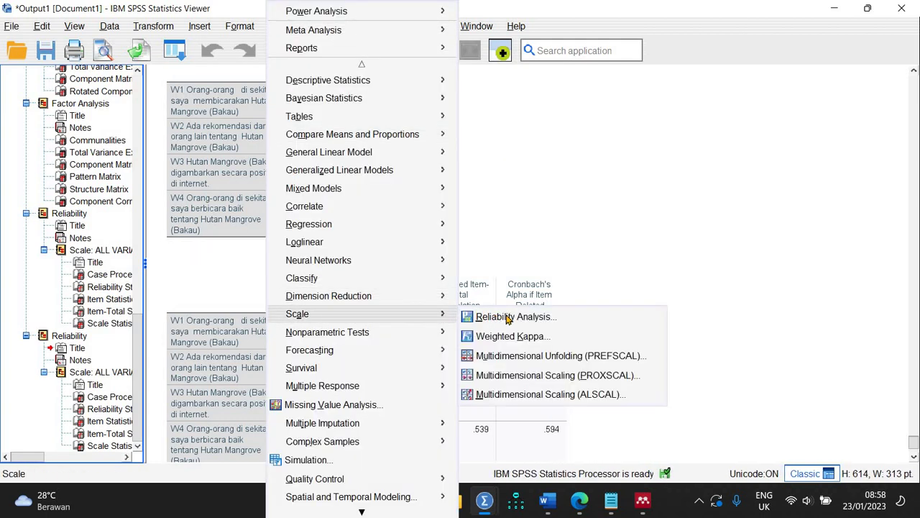
{"action": "left_click", "coordinate": [515, 317]}
{"action": "left_click", "coordinate": [721, 144]}
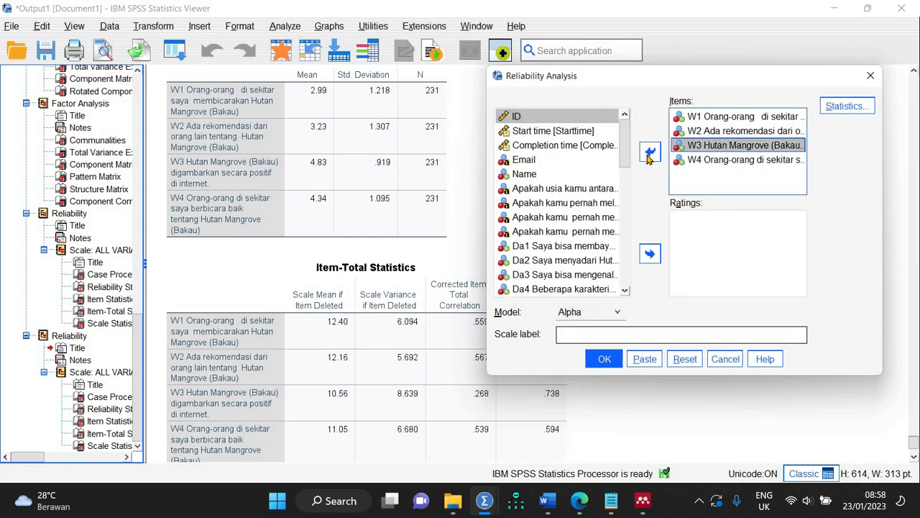
{"action": "left_click", "coordinate": [650, 151]}
{"action": "left_click", "coordinate": [605, 360]}
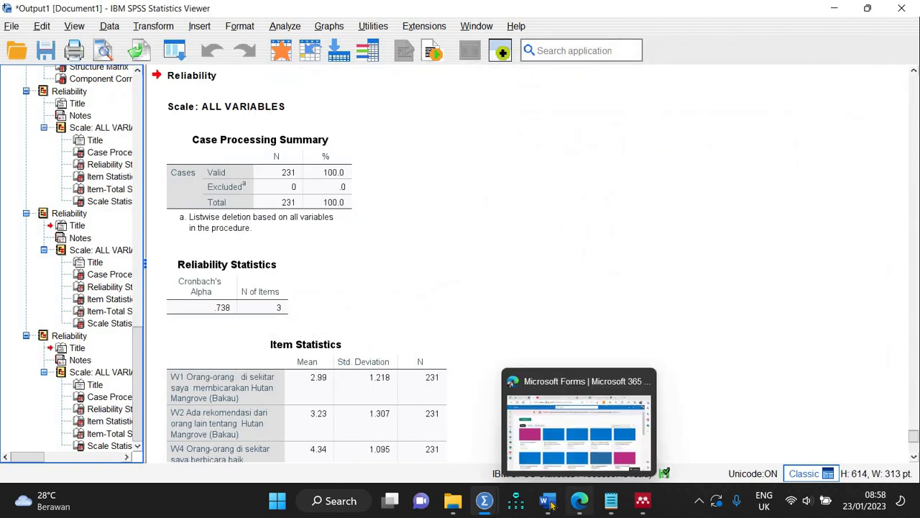
- Switch to the 2023 Teen Tourists and Mangrove document in Word and enter 0.738 as the Cronbach's Alpha for eWOM
{"action": "mouse_move", "coordinate": [546, 500]}
{"action": "left_click", "coordinate": [755, 432]}
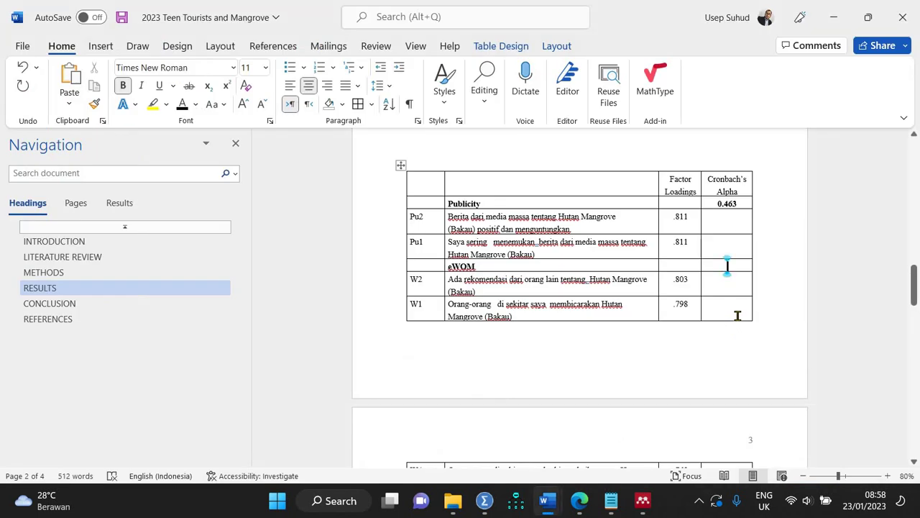
{"action": "left_click", "coordinate": [727, 266]}
{"action": "type", "text": "0.738"}
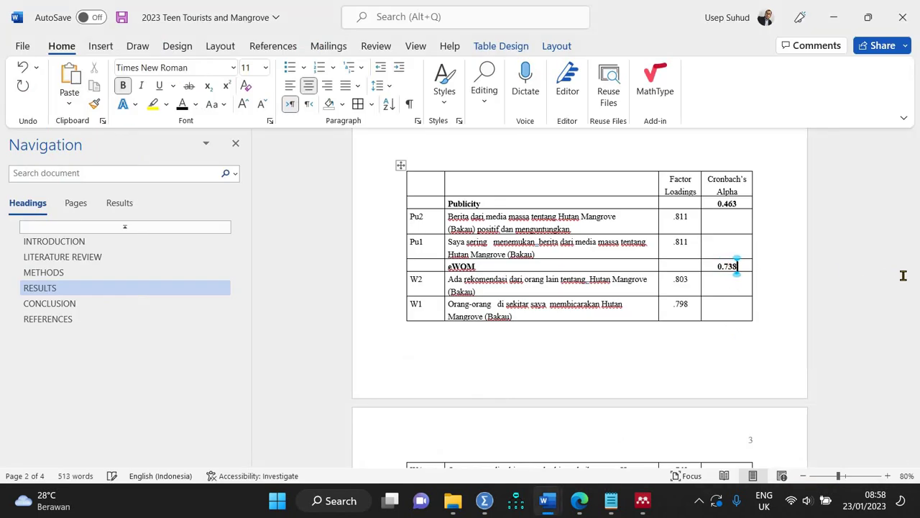
- Delete the entire W3 row from the factor analysis table
{"action": "left_click_drag", "start_coordinate": [915, 294], "coordinate": [916, 303]}
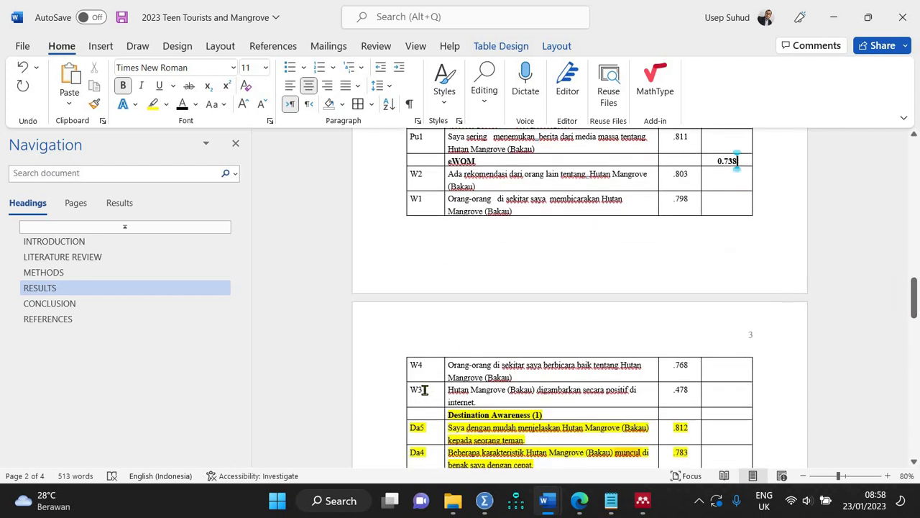
{"action": "left_click_drag", "start_coordinate": [425, 390], "coordinate": [719, 399]}
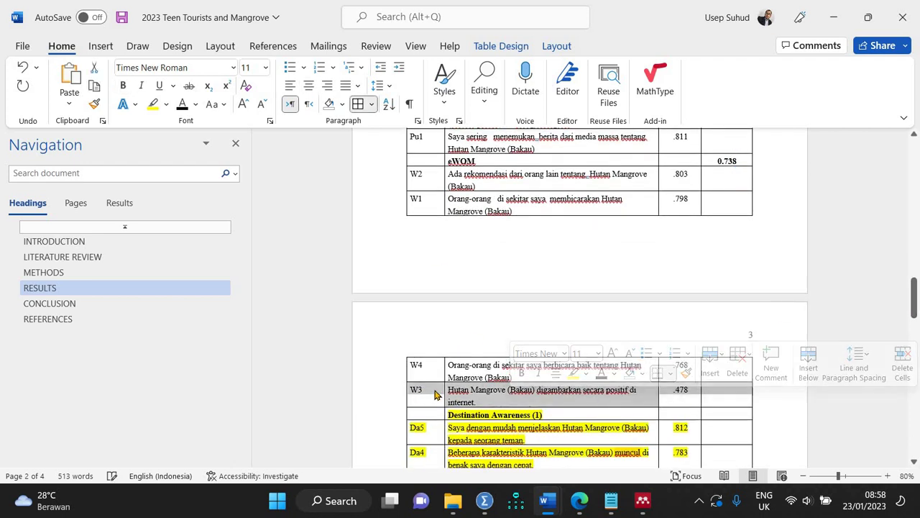
{"action": "right_click", "coordinate": [443, 400]}
{"action": "left_click", "coordinate": [485, 272]}
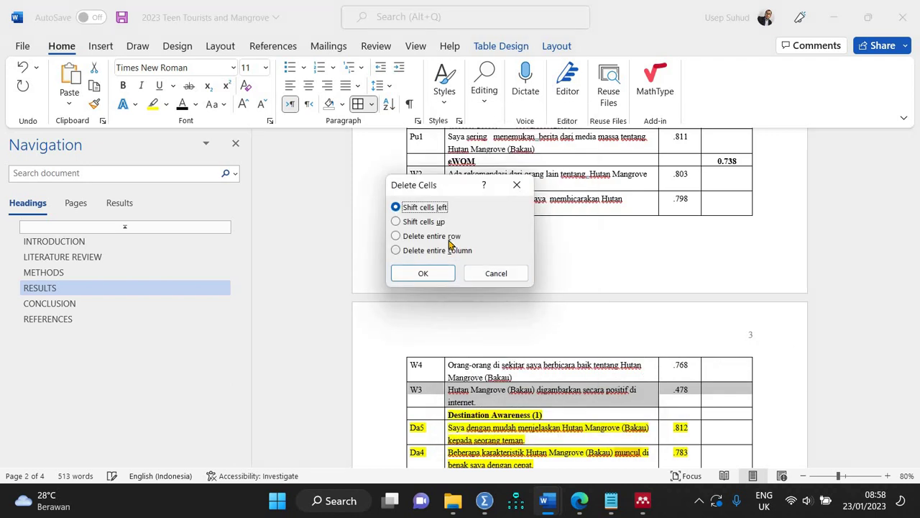
{"action": "left_click", "coordinate": [448, 238]}
{"action": "left_click", "coordinate": [450, 274]}
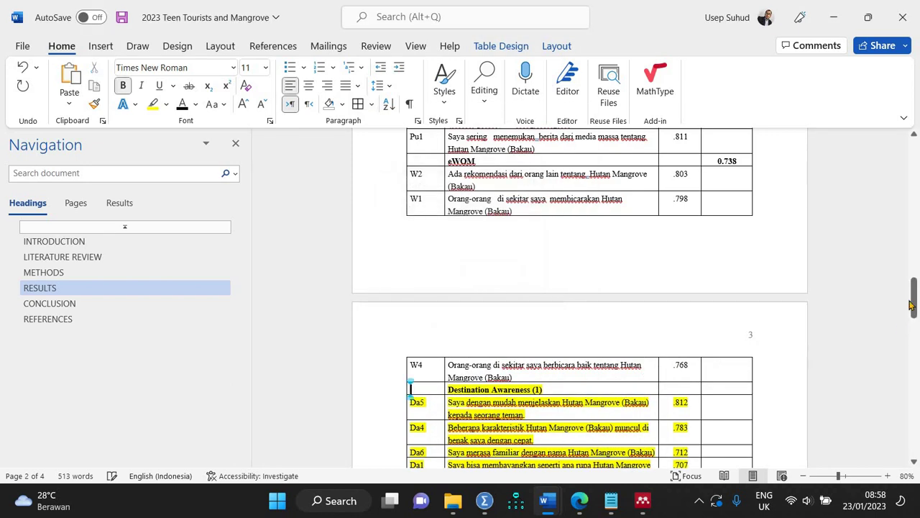
- Switch to the SPSS Data Editor, open Reliability Analysis and clear the eWOM variables from its items
{"action": "left_click", "coordinate": [917, 326]}
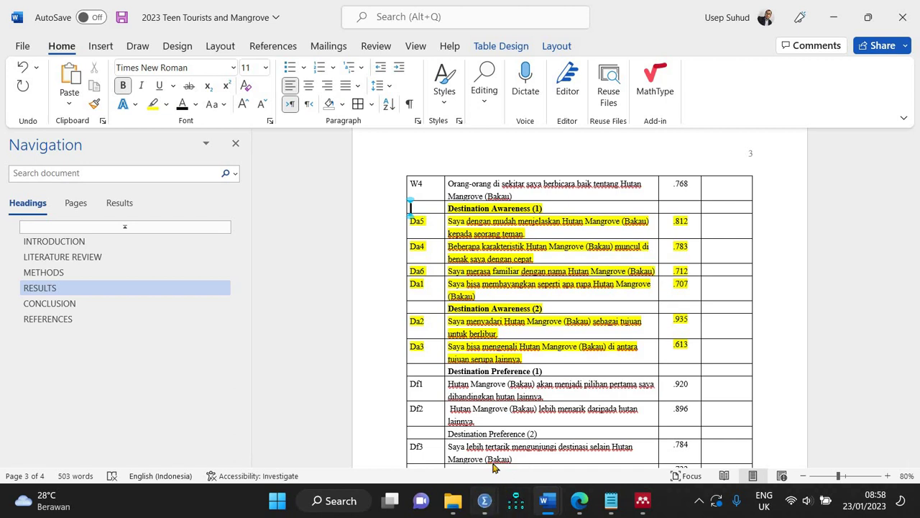
{"action": "left_click", "coordinate": [484, 500]}
{"action": "left_click", "coordinate": [406, 428]}
{"action": "left_click", "coordinate": [214, 27]}
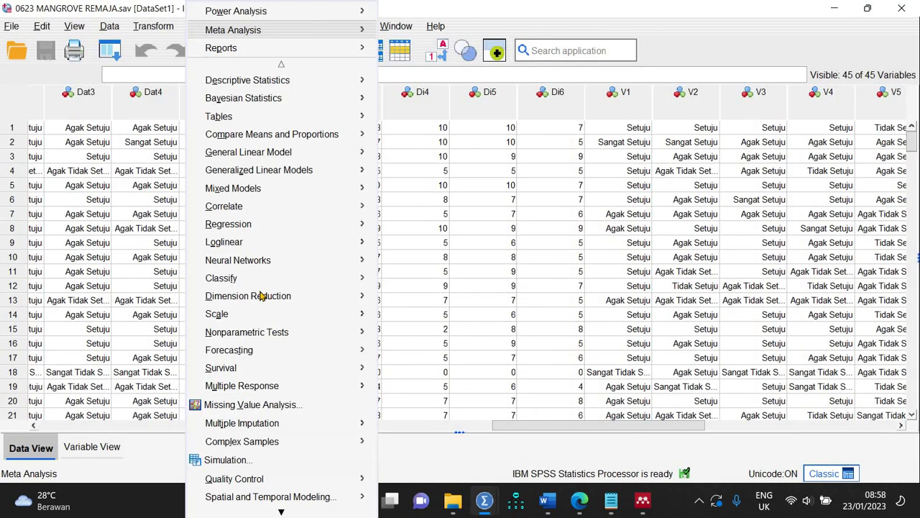
{"action": "mouse_move", "coordinate": [268, 316]}
{"action": "left_click", "coordinate": [460, 316]}
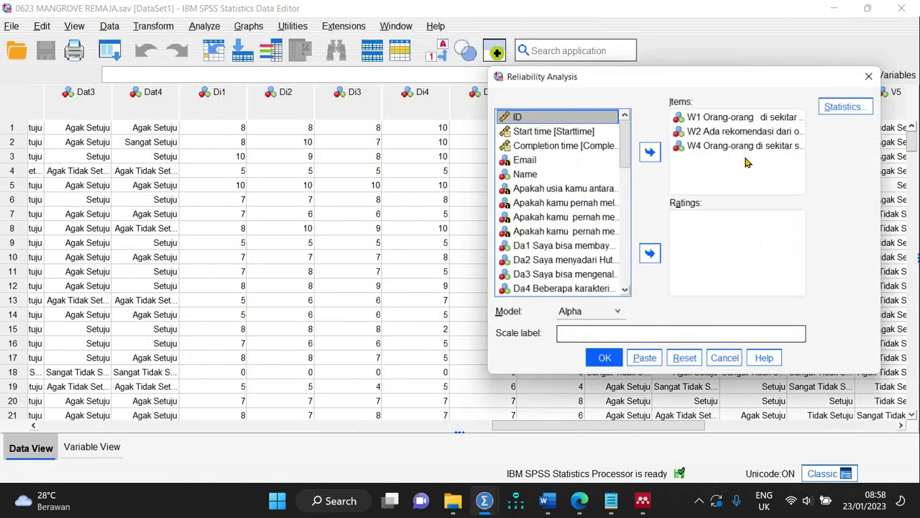
{"action": "left_click", "coordinate": [730, 151]}
{"action": "key", "text": "ctrl+a"}
{"action": "left_click", "coordinate": [652, 152]}
- Add the destination awareness variables Da1, Da4, Da5 and Da6 as the items and run the reliability analysis
{"action": "left_click_drag", "start_coordinate": [626, 159], "coordinate": [629, 212]}
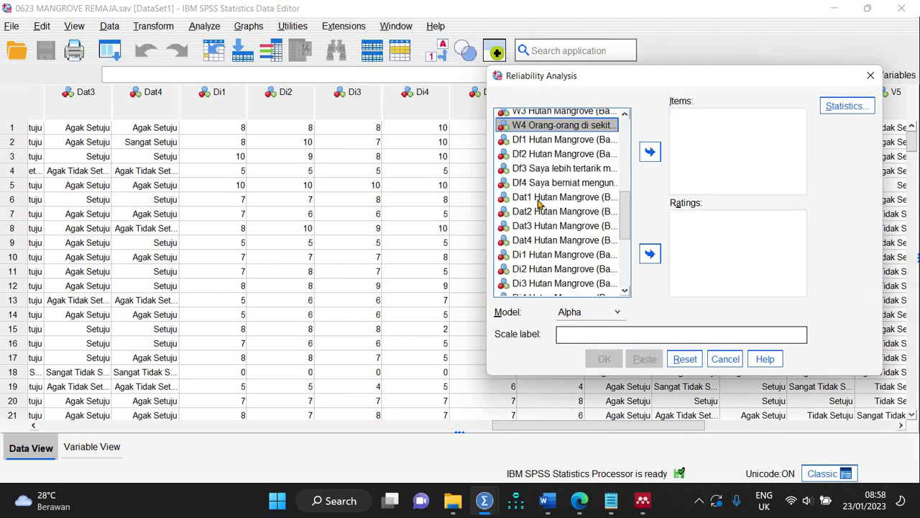
{"action": "left_click_drag", "start_coordinate": [625, 222], "coordinate": [625, 159]}
{"action": "left_click", "coordinate": [551, 138]}
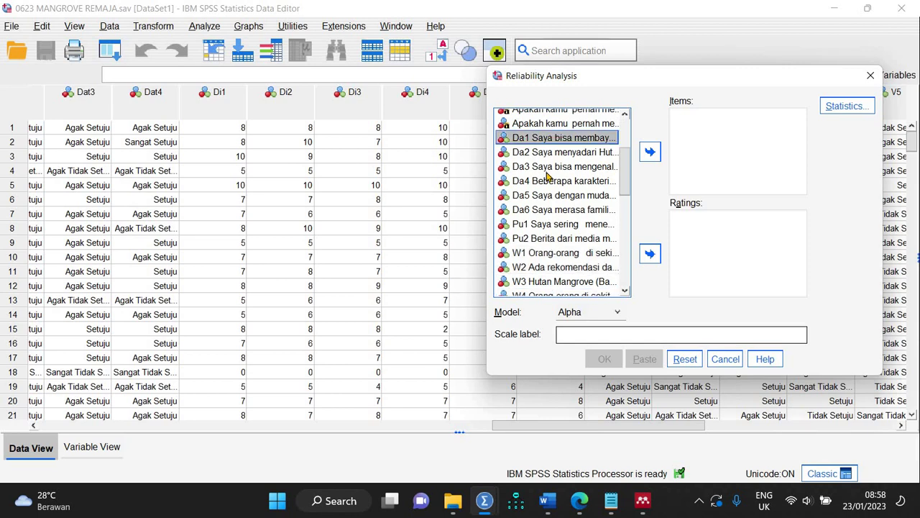
{"action": "left_click", "coordinate": [544, 182], "text": "ctrl"}
{"action": "left_click", "coordinate": [547, 196], "text": "ctrl"}
{"action": "left_click", "coordinate": [543, 210], "text": "ctrl"}
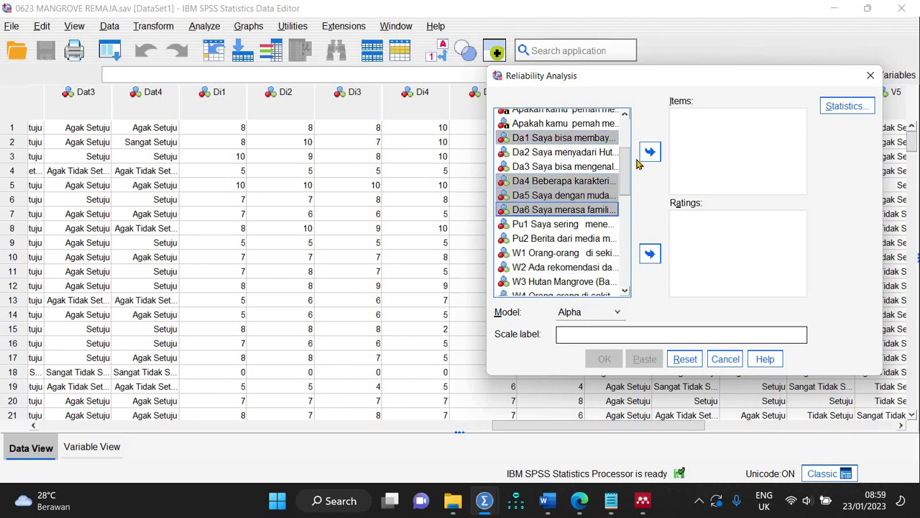
{"action": "left_click", "coordinate": [650, 151]}
{"action": "left_click", "coordinate": [604, 358]}
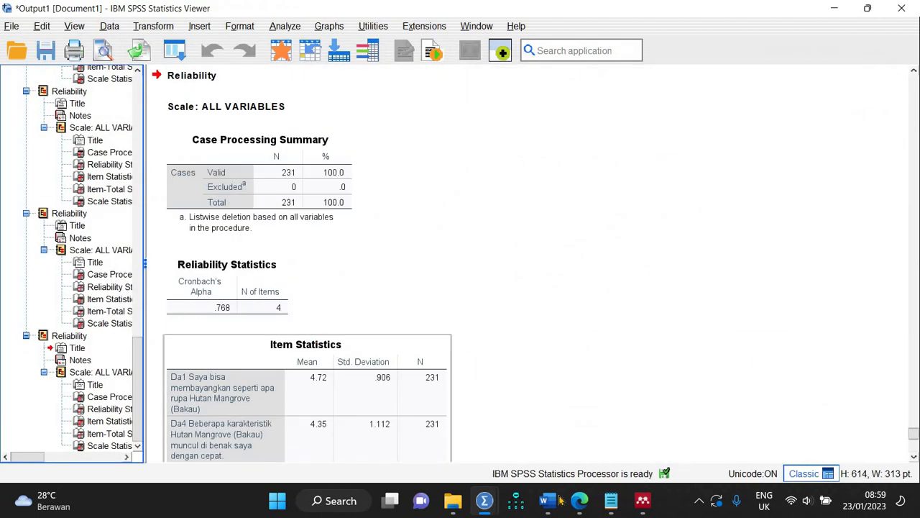
- Switch to the Teen Tourists document in Word and enter 0.768 as the Cronbach's Alpha for Destination Awareness (1)
{"action": "mouse_move", "coordinate": [548, 501]}
{"action": "left_click", "coordinate": [795, 448]}
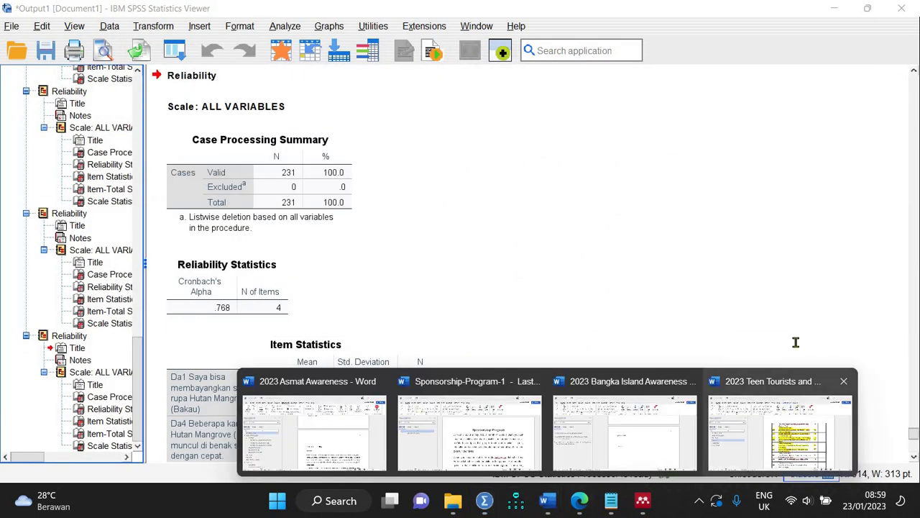
{"action": "left_click", "coordinate": [728, 206]}
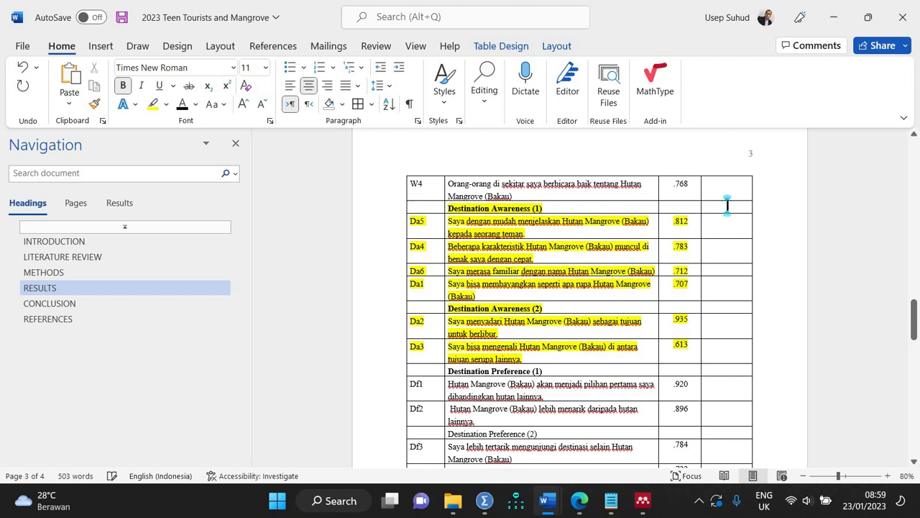
{"action": "type", "text": "0.768"}
- Return to the SPSS Data Editor, reopen Reliability Analysis and clear Da1, Da4, Da5 and Da6 from its items
{"action": "mouse_move", "coordinate": [484, 500]}
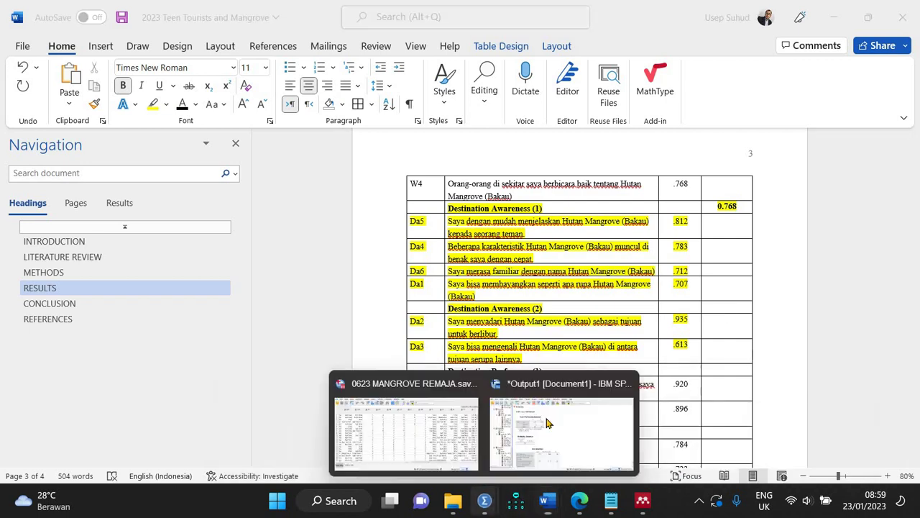
{"action": "left_click", "coordinate": [399, 453]}
{"action": "left_click", "coordinate": [212, 29]}
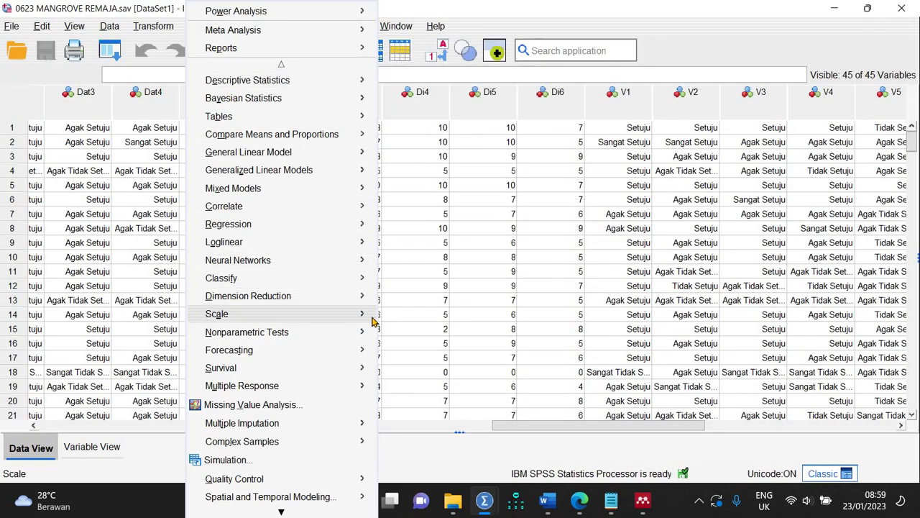
{"action": "mouse_move", "coordinate": [367, 314]}
{"action": "left_click", "coordinate": [431, 316]}
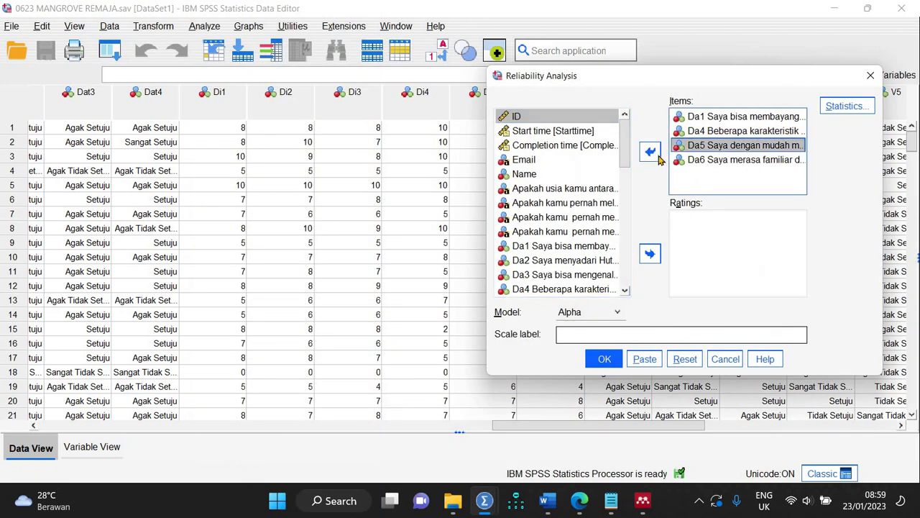
{"action": "left_click", "coordinate": [647, 154]}
- Add Da2 and Da3 as the items and run the reliability analysis for the second destination awareness factor
{"action": "scroll", "coordinate": [553, 252], "scroll_direction": "down", "scroll_amount": 1}
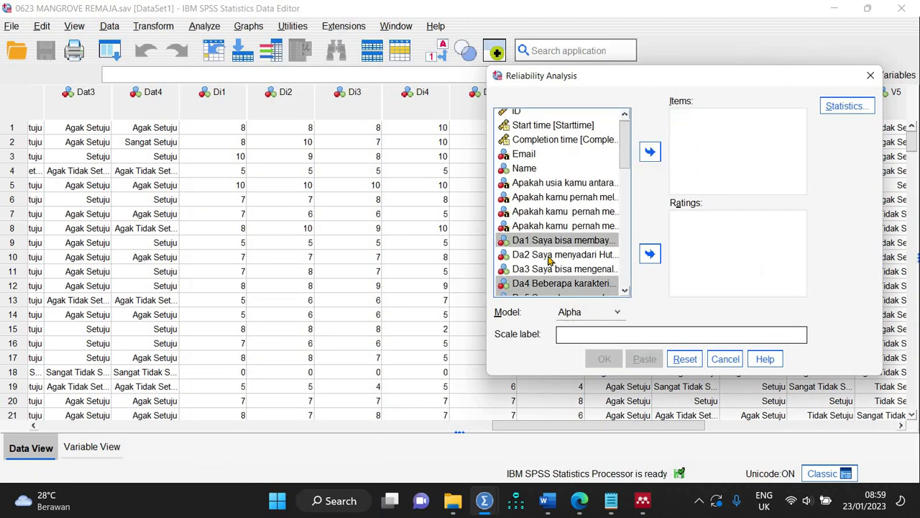
{"action": "left_click", "coordinate": [544, 257]}
{"action": "left_click", "coordinate": [544, 270], "text": "ctrl"}
{"action": "left_click", "coordinate": [651, 154]}
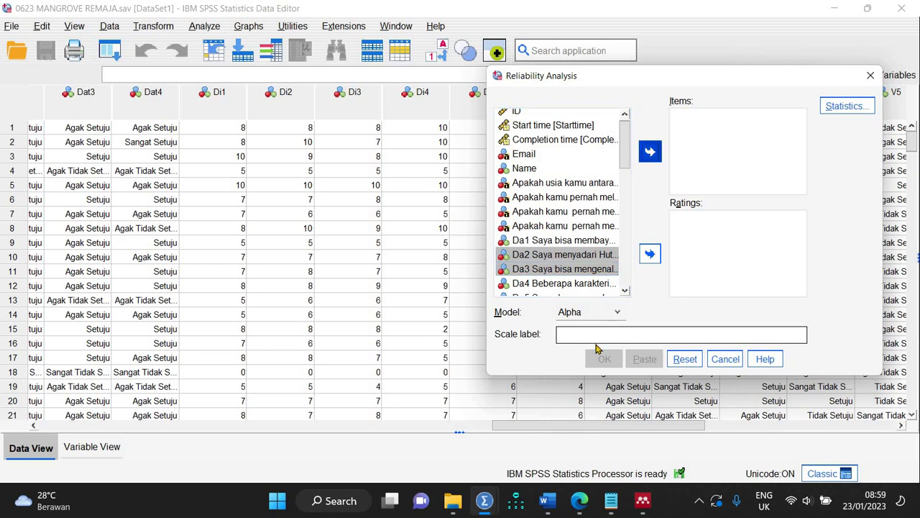
{"action": "left_click", "coordinate": [605, 363]}
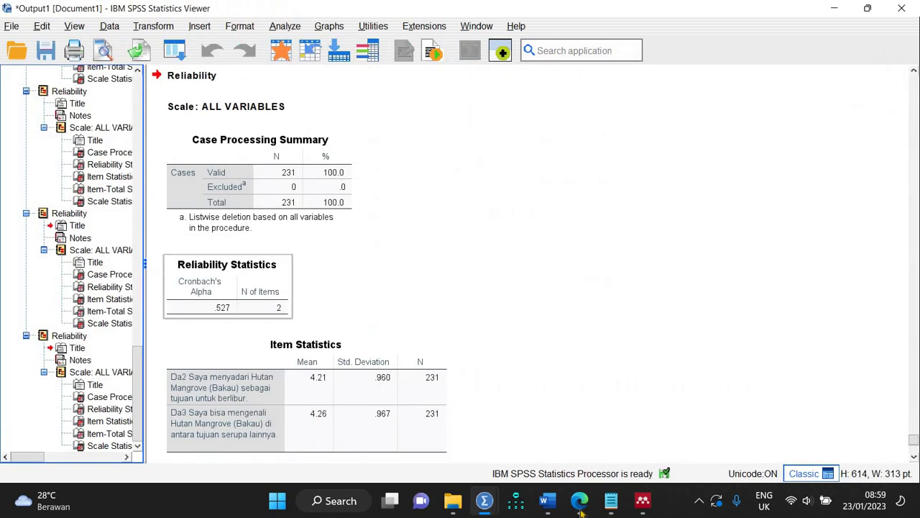
- Switch to the Teen Tourists document in Word and enter 0.527 as the Cronbach's Alpha for Destination Awareness (2)
{"action": "mouse_move", "coordinate": [549, 504]}
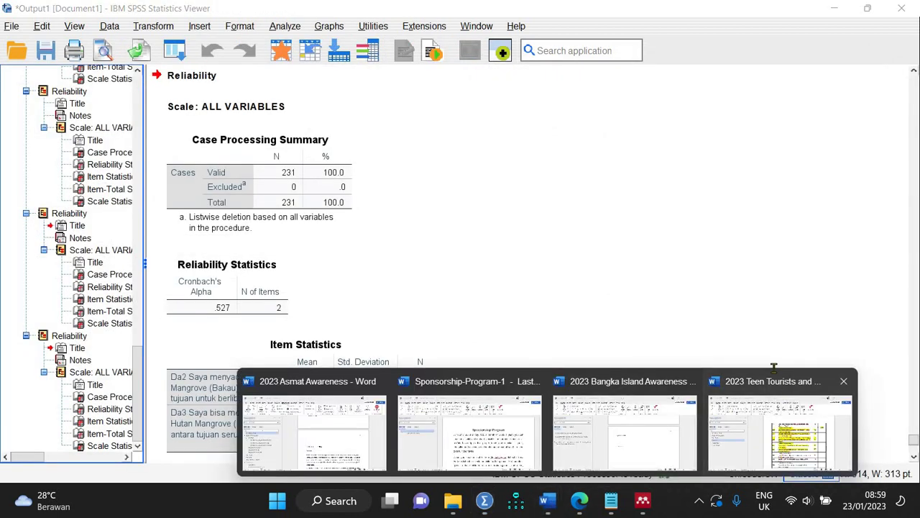
{"action": "left_click", "coordinate": [758, 421]}
{"action": "left_click", "coordinate": [727, 308]}
{"action": "type", "text": "0."}
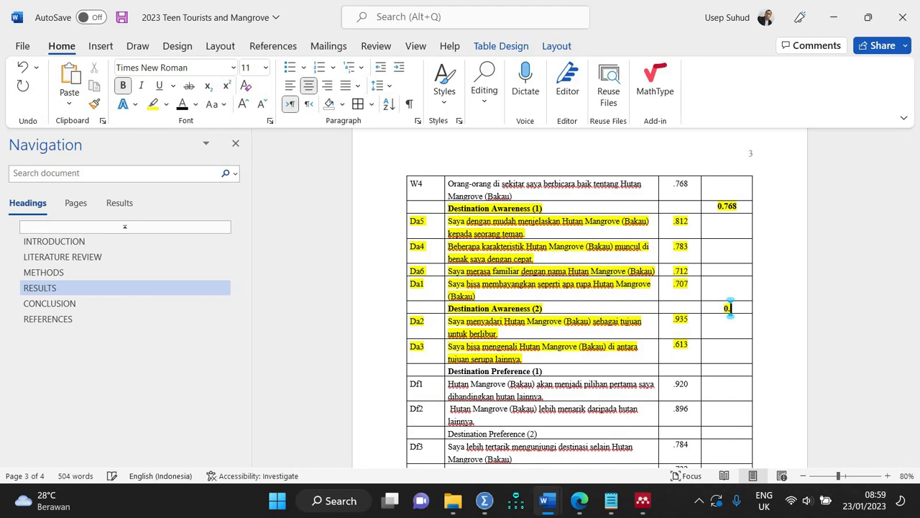
{"action": "type", "text": "527"}
{"action": "left_click_drag", "start_coordinate": [915, 320], "coordinate": [916, 286]}
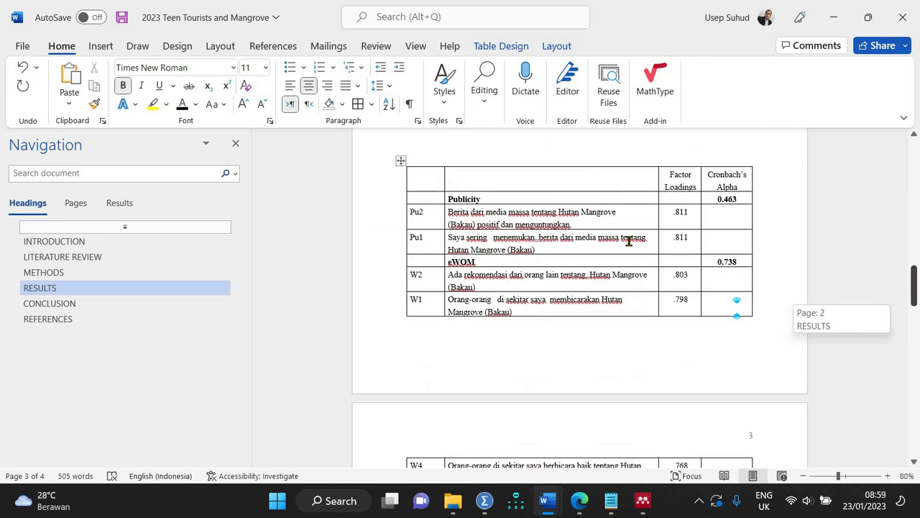
{"action": "left_click_drag", "start_coordinate": [657, 198], "coordinate": [717, 199]}
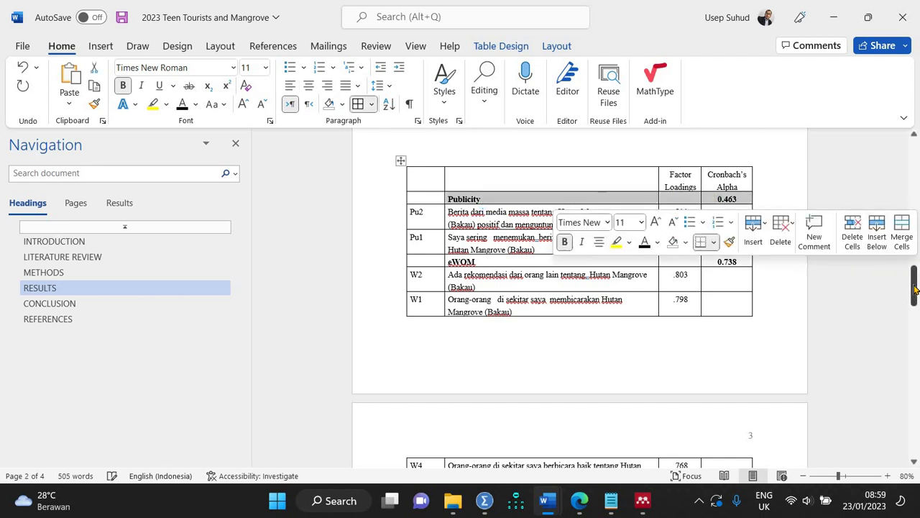
{"action": "left_click_drag", "start_coordinate": [912, 287], "coordinate": [916, 291]}
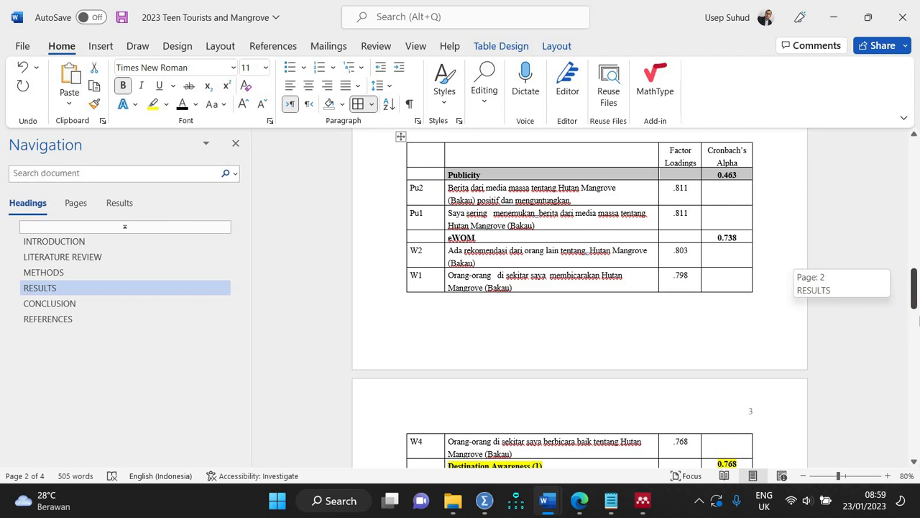
{"action": "left_click_drag", "start_coordinate": [915, 290], "coordinate": [916, 346]}
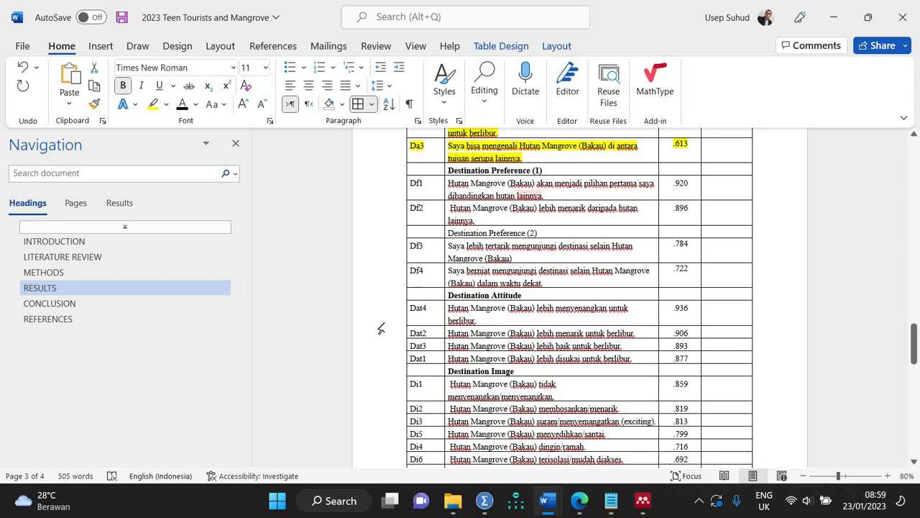
- Return to the SPSS Data Editor, reopen Reliability Analysis and clear Da2 and Da3 from its items
{"action": "mouse_move", "coordinate": [484, 501]}
{"action": "left_click", "coordinate": [403, 424]}
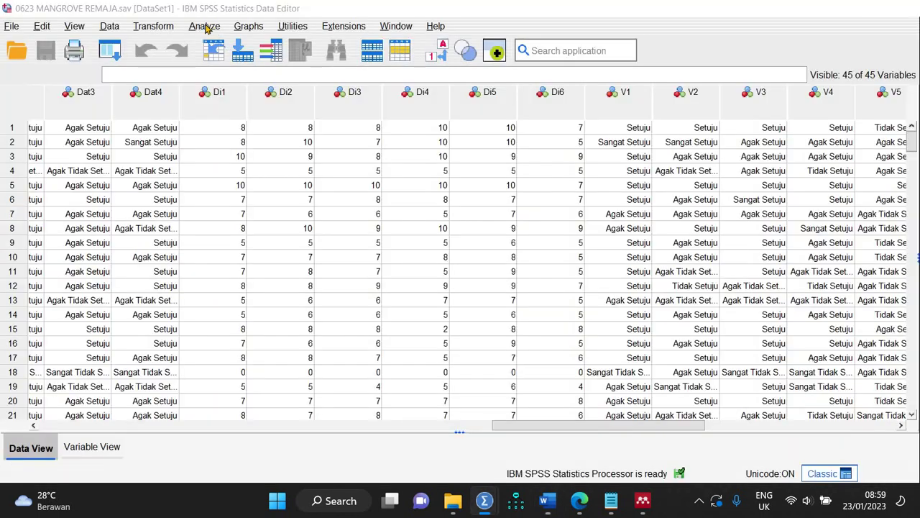
{"action": "left_click", "coordinate": [206, 28]}
{"action": "mouse_move", "coordinate": [366, 315]}
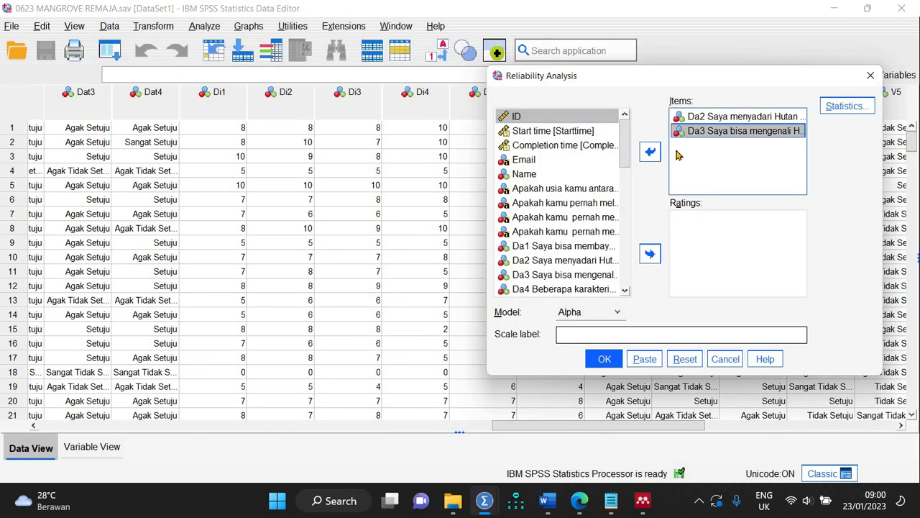
{"action": "left_click", "coordinate": [712, 115], "text": "shift"}
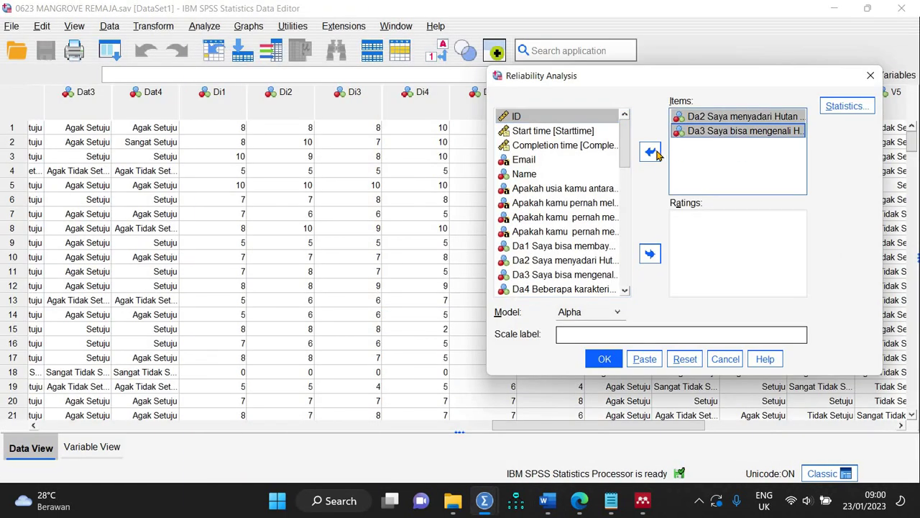
{"action": "left_click", "coordinate": [649, 151]}
- Add the destination preference variables Df1, Df2, Df3 and Df4 as the items and run the reliability analysis
{"action": "left_click_drag", "start_coordinate": [623, 158], "coordinate": [624, 228]}
{"action": "left_click", "coordinate": [547, 186]}
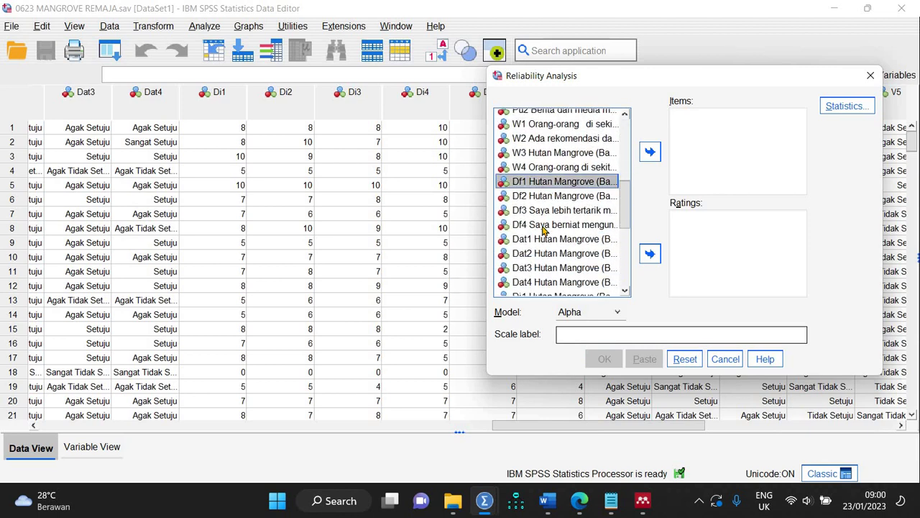
{"action": "left_click", "coordinate": [542, 226], "text": "shift"}
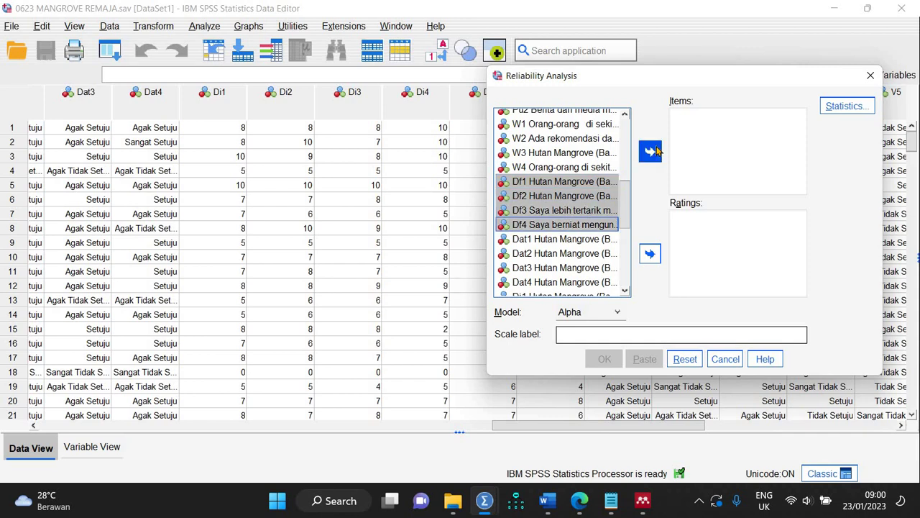
{"action": "left_click", "coordinate": [650, 151]}
{"action": "left_click", "coordinate": [604, 360]}
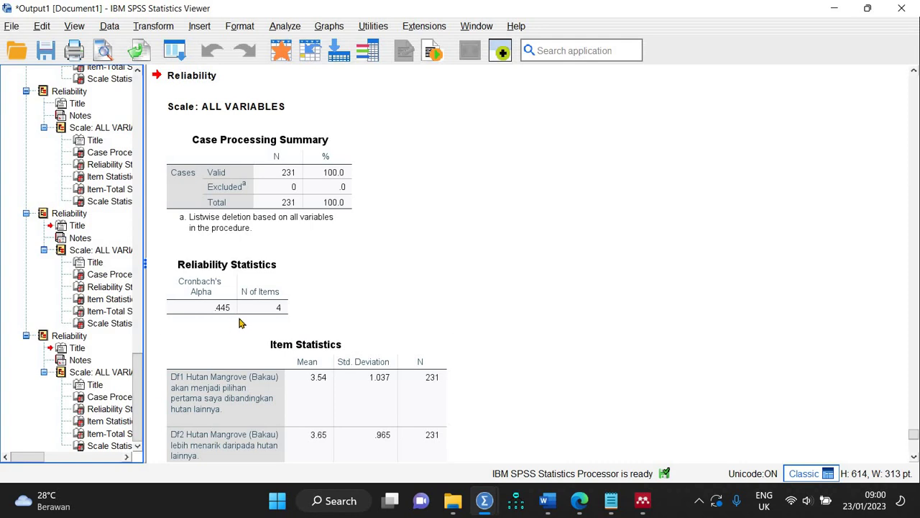
- Switch to the Teen Tourists document in Word and enter 0.445 as the Cronbach's Alpha for Destination Preference (1)
{"action": "left_click", "coordinate": [251, 309]}
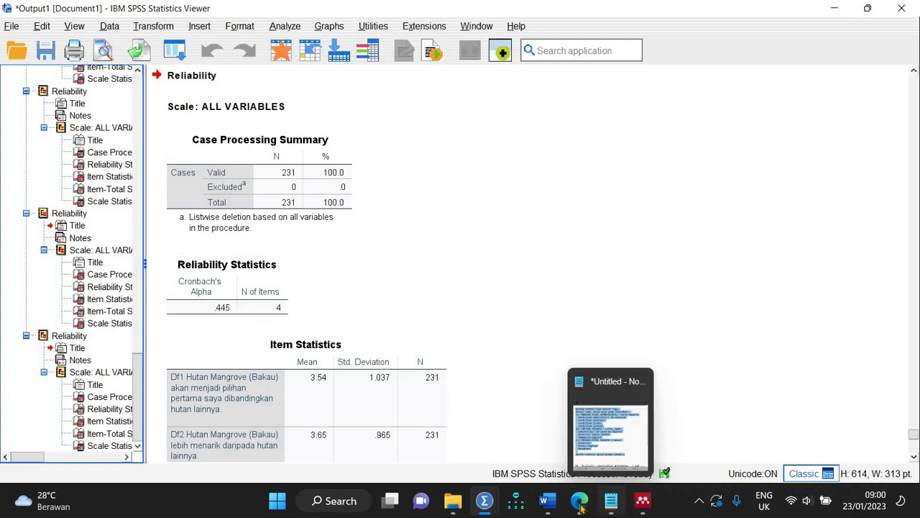
{"action": "mouse_move", "coordinate": [577, 505]}
{"action": "mouse_move", "coordinate": [547, 505]}
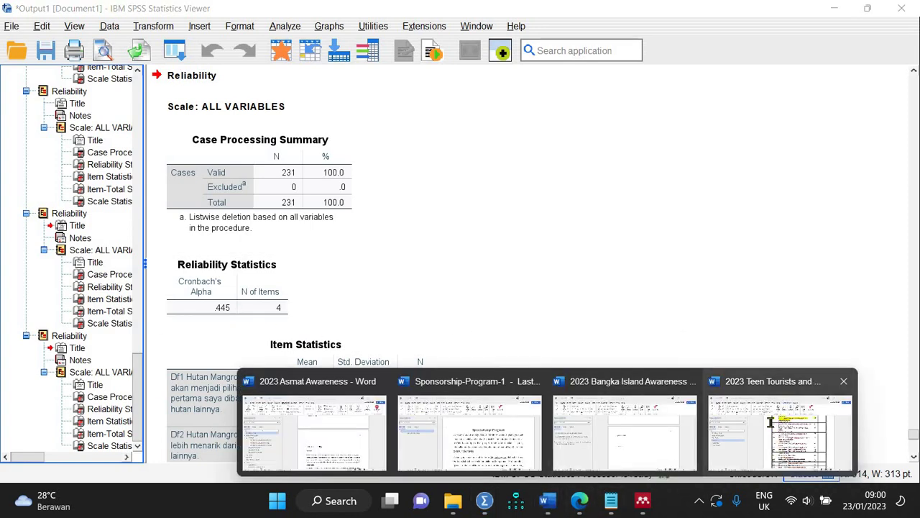
{"action": "left_click", "coordinate": [770, 421]}
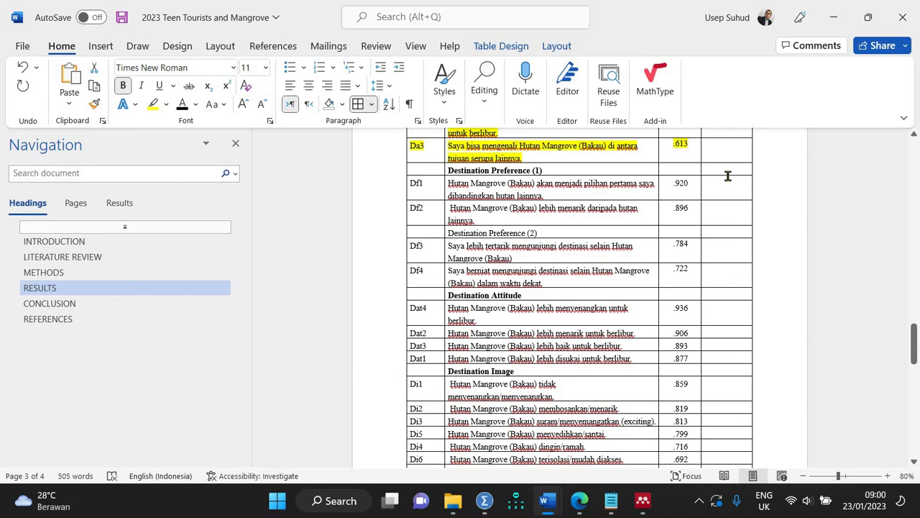
{"action": "left_click", "coordinate": [727, 168]}
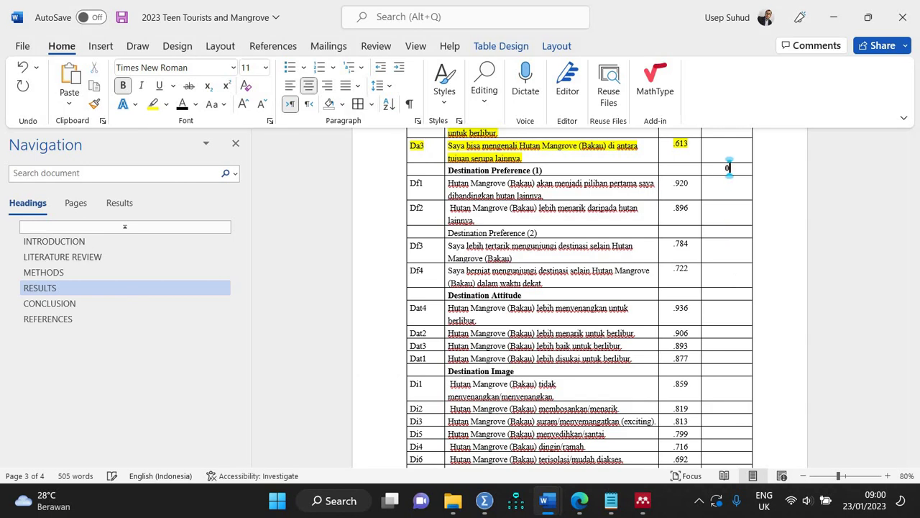
{"action": "type", "text": "0.445"}
- Make the Destination Preference (2) row bold and delete the Cronbach's Alpha entered for Destination Preference (1)
{"action": "left_click", "coordinate": [784, 231]}
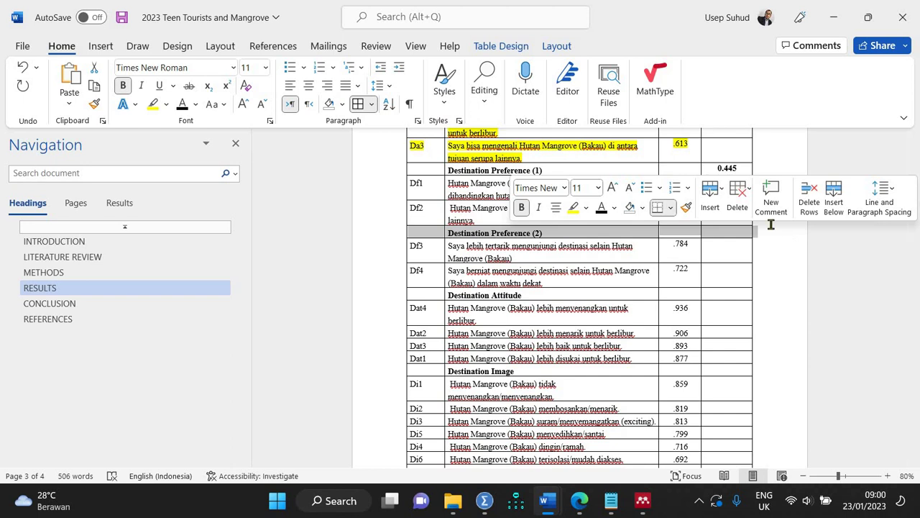
{"action": "left_click", "coordinate": [736, 230]}
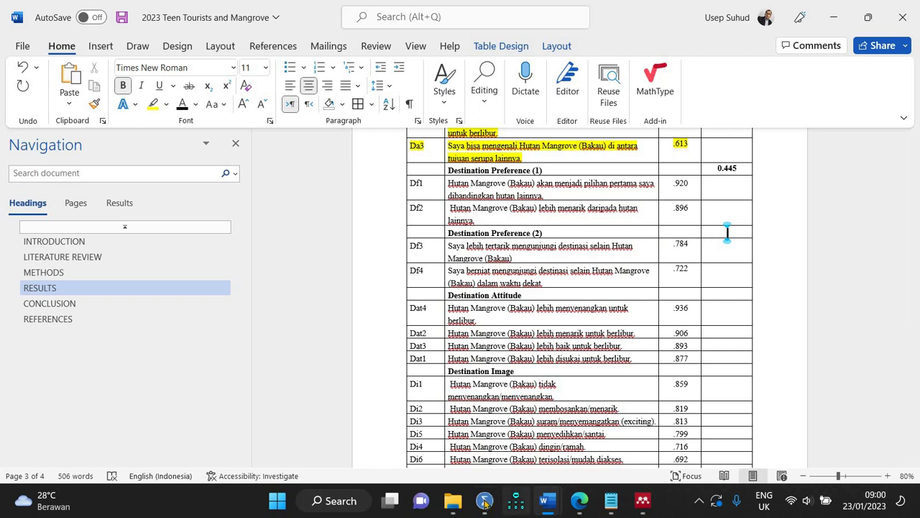
{"action": "mouse_move", "coordinate": [485, 502]}
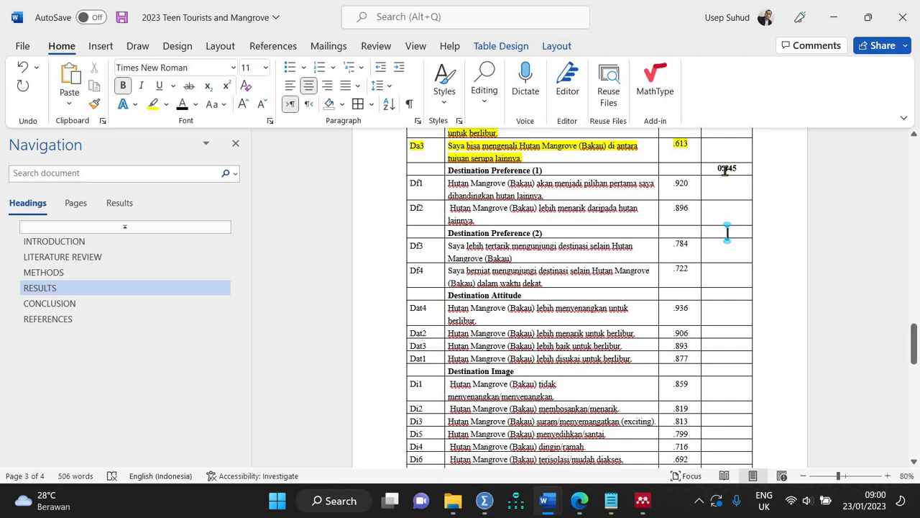
{"action": "double_click", "coordinate": [726, 169]}
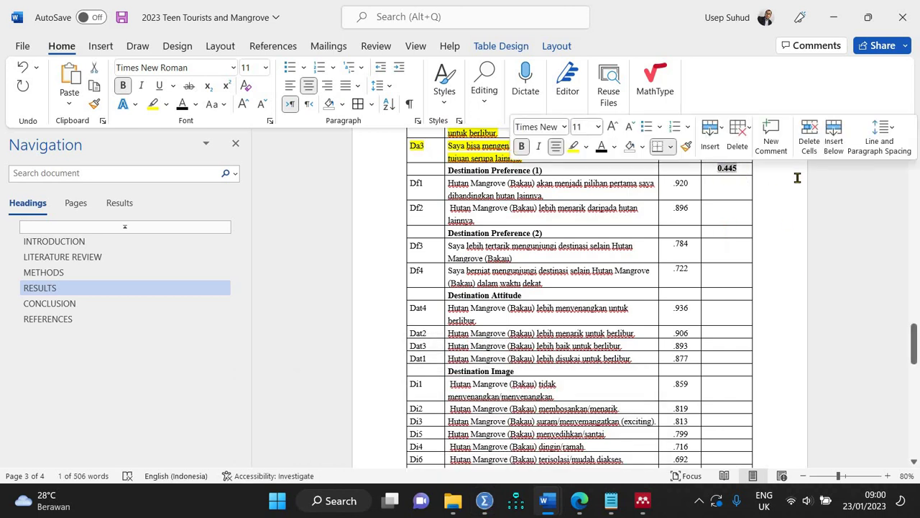
{"action": "key", "text": "Delete"}
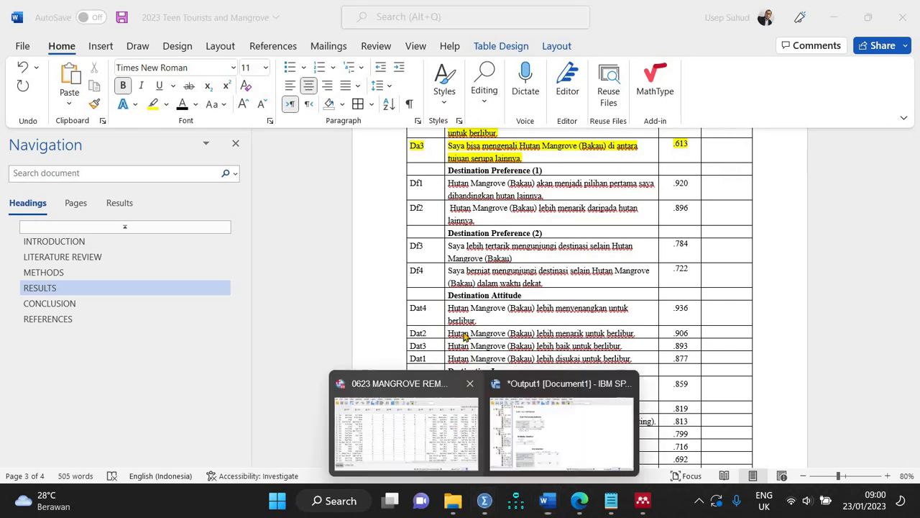
- Return to the SPSS Data Editor, remove Df3 and Df4 from the Reliability Analysis items and run it for Df1 and Df2
{"action": "left_click", "coordinate": [406, 428]}
{"action": "left_click", "coordinate": [194, 31]}
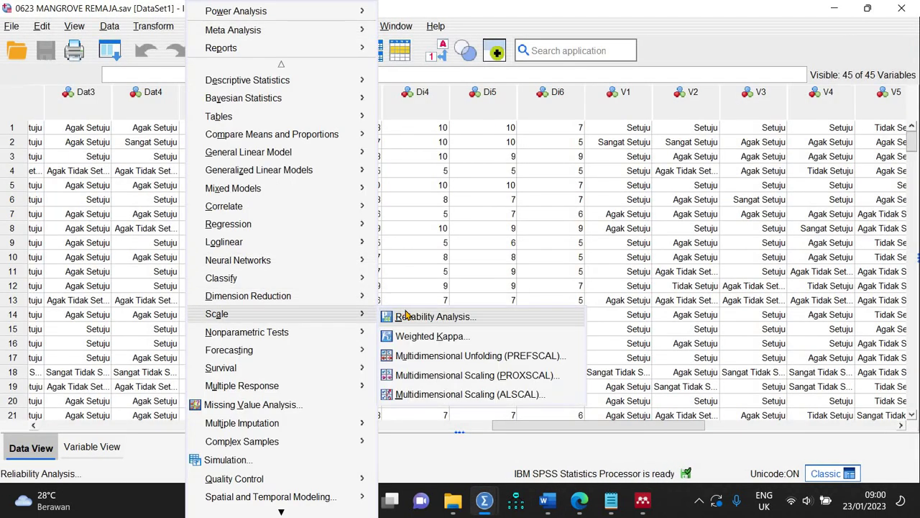
{"action": "left_click", "coordinate": [409, 314]}
{"action": "left_click", "coordinate": [719, 144]}
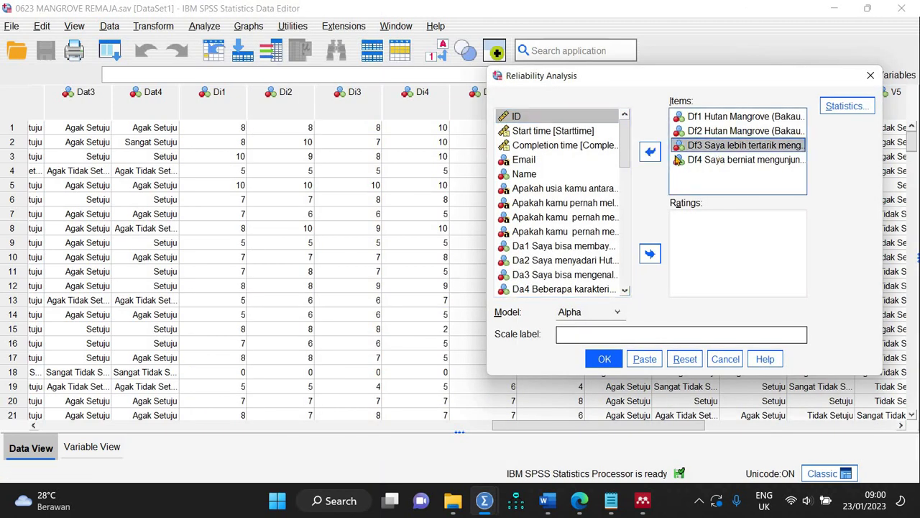
{"action": "left_click", "coordinate": [721, 159], "text": "shift"}
{"action": "left_click", "coordinate": [650, 151]}
{"action": "left_click", "coordinate": [603, 359]}
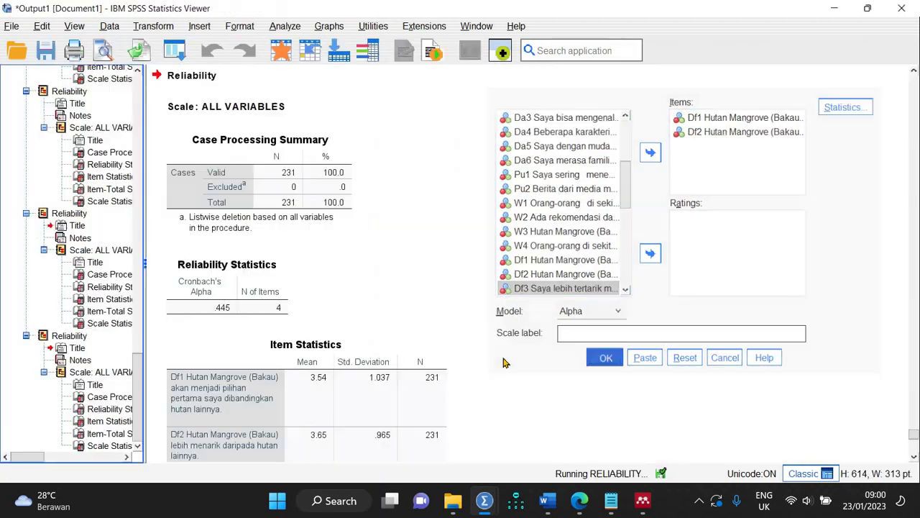
- Switch to the Teen Tourists document in Word and enter 0.789 as the Cronbach's Alpha for Destination Preference (1)
{"action": "mouse_move", "coordinate": [611, 500]}
{"action": "mouse_move", "coordinate": [548, 500]}
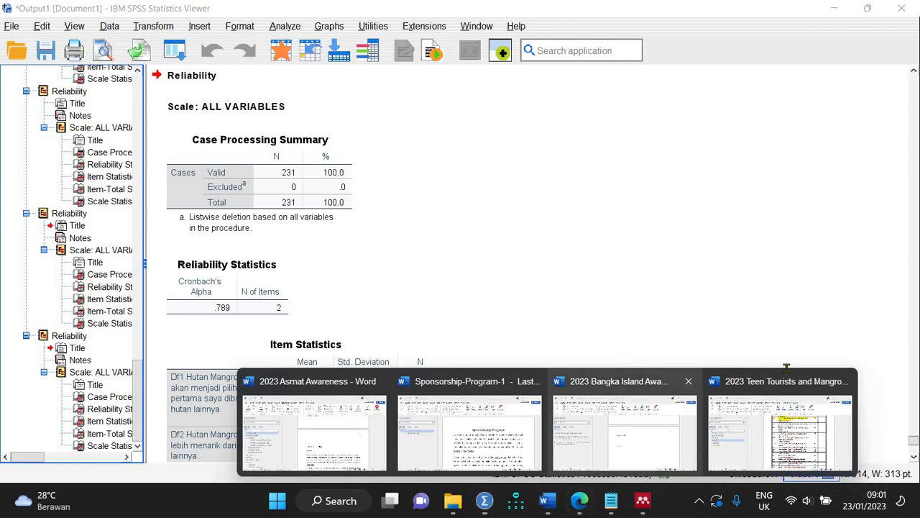
{"action": "left_click", "coordinate": [769, 424]}
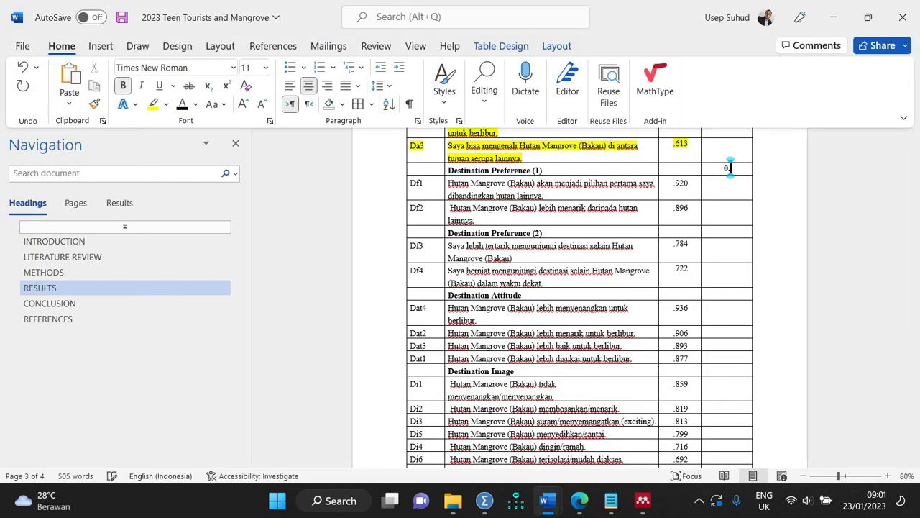
- Return to the SPSS Data Editor, reopen Reliability Analysis and clear Df1 and Df2 from its items
{"action": "left_click", "coordinate": [485, 500]}
{"action": "left_click", "coordinate": [407, 424]}
{"action": "left_click", "coordinate": [203, 26]}
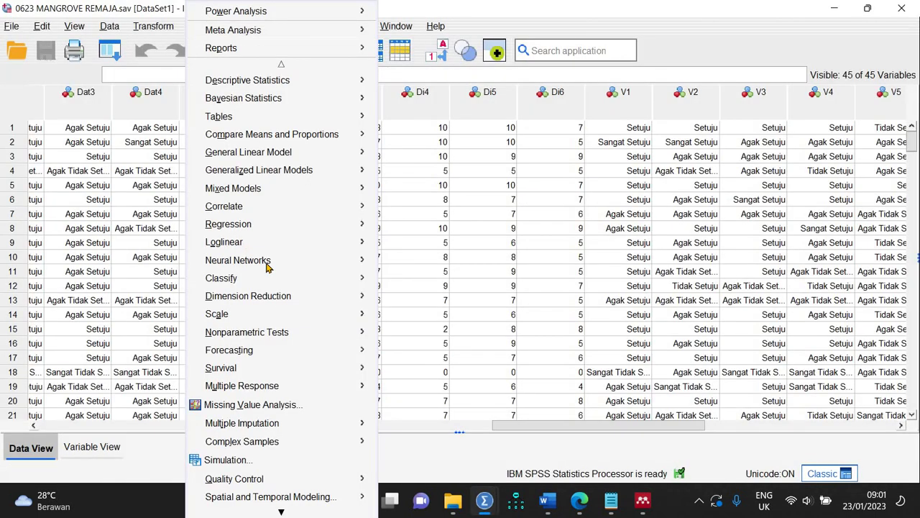
{"action": "mouse_move", "coordinate": [262, 316]}
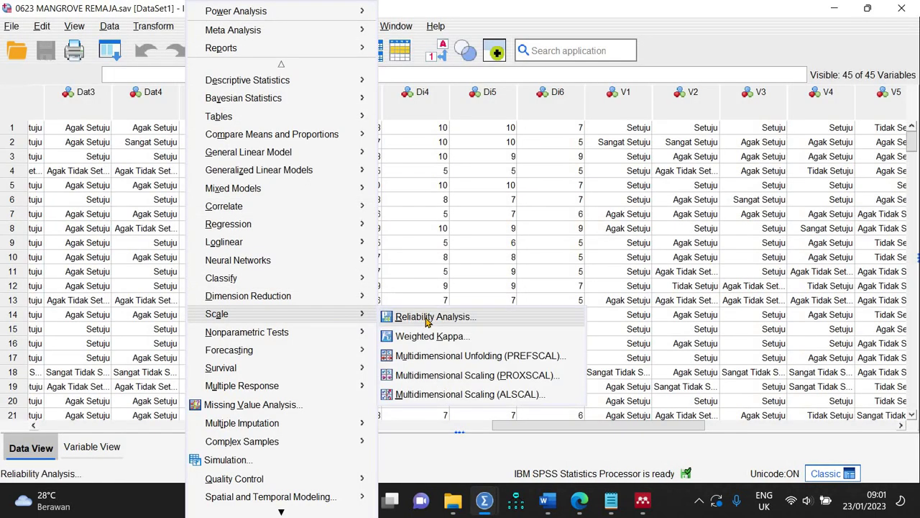
{"action": "left_click", "coordinate": [427, 321]}
{"action": "left_click", "coordinate": [701, 145]}
{"action": "left_click", "coordinate": [744, 116], "text": "shift"}
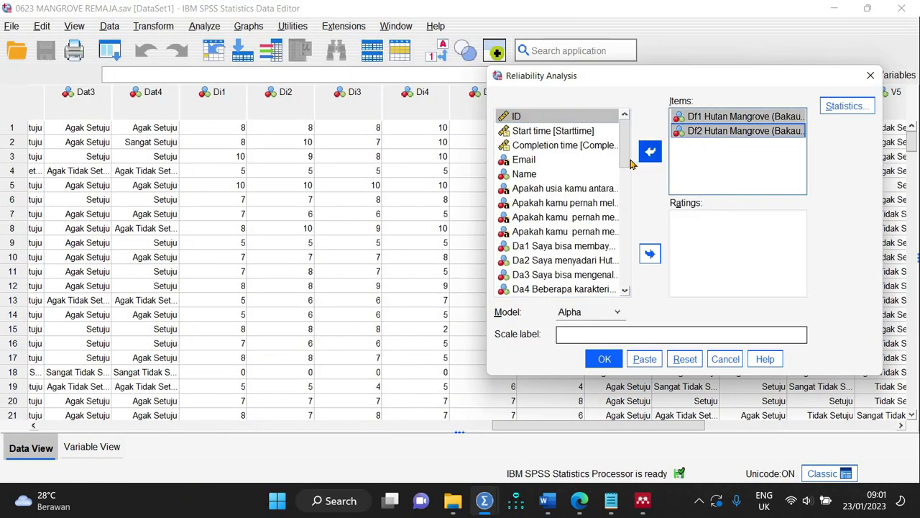
{"action": "left_click", "coordinate": [650, 151]}
- Add Df3 and Df4 as the items and run the reliability analysis for the second destination preference factor
{"action": "scroll", "coordinate": [558, 190], "scroll_direction": "down", "scroll_amount": 3}
{"action": "scroll", "coordinate": [557, 189], "scroll_direction": "down", "scroll_amount": 1}
{"action": "left_click", "coordinate": [552, 175]}
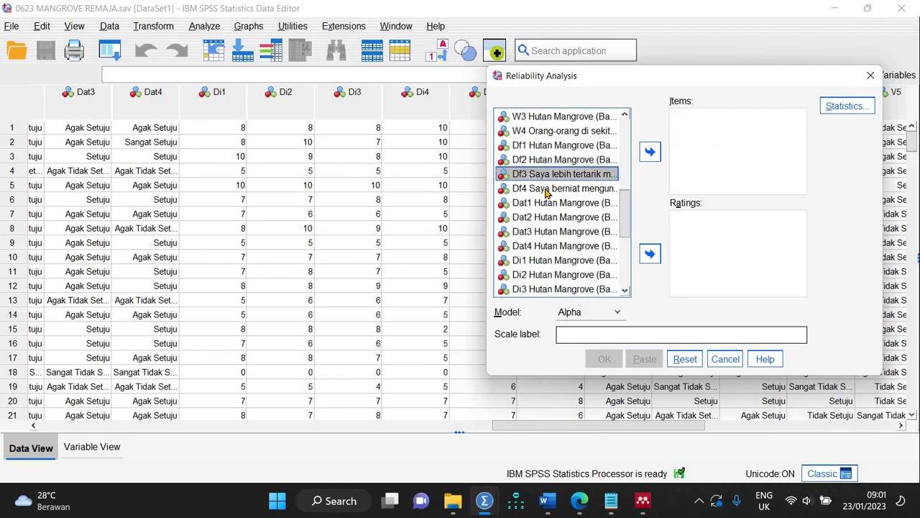
{"action": "left_click", "coordinate": [557, 188], "text": "shift"}
{"action": "left_click", "coordinate": [650, 151]}
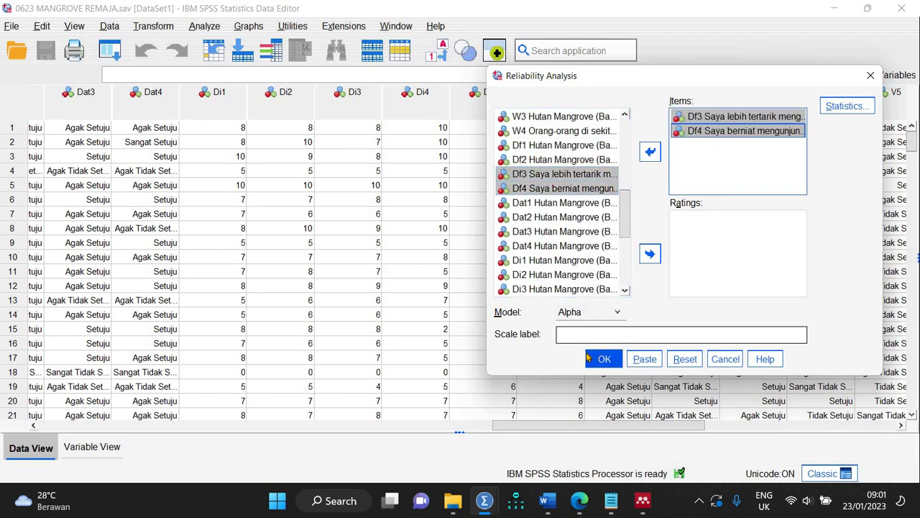
{"action": "left_click", "coordinate": [604, 359]}
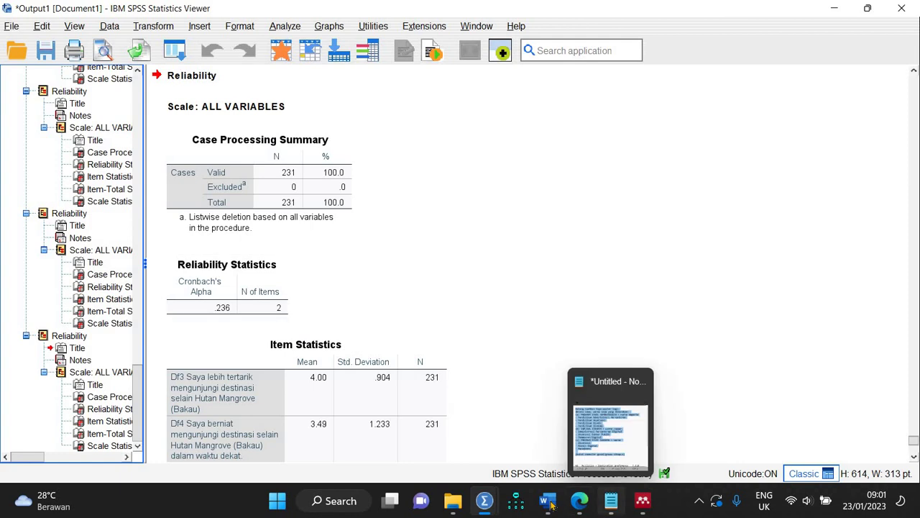
- Switch to the Teen Tourists document in Word and enter 0.236 as the Cronbach's Alpha for Destination Preference (2)
{"action": "mouse_move", "coordinate": [548, 501]}
{"action": "left_click", "coordinate": [768, 402]}
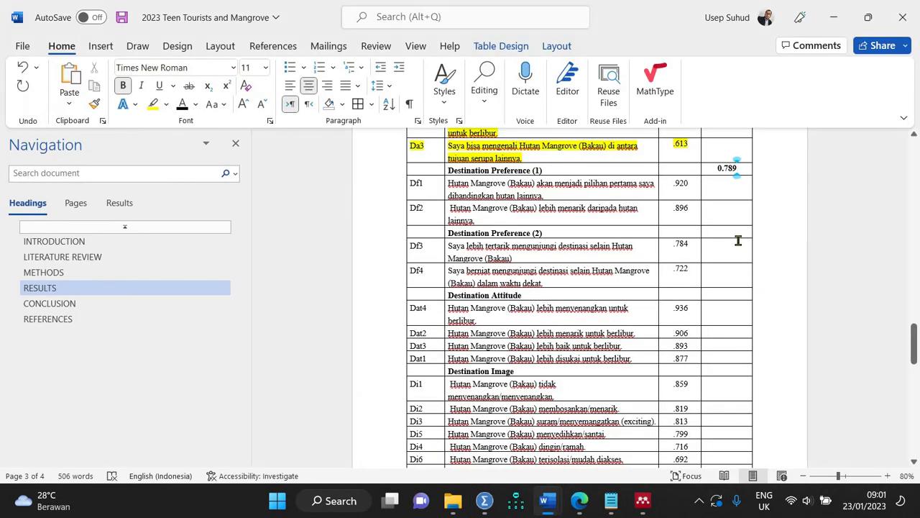
{"action": "left_click", "coordinate": [737, 234]}
{"action": "type", "text": "0."}
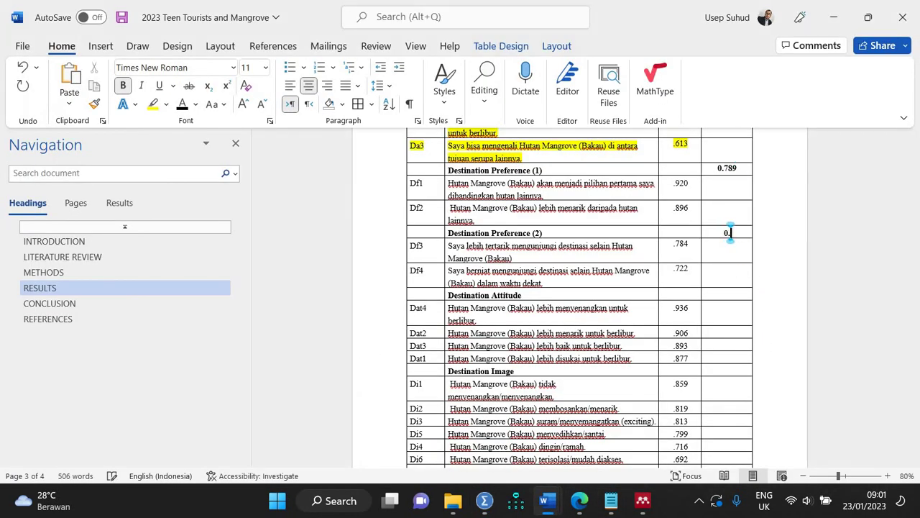
{"action": "type", "text": "236"}
{"action": "key", "text": "Down"}
{"action": "key", "text": "Down"}
{"action": "key", "text": "Down"}
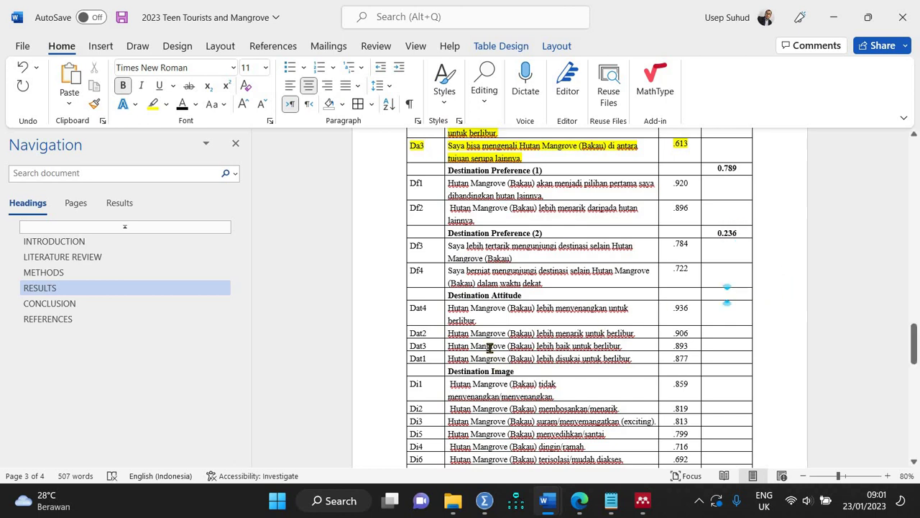
- Return to the SPSS Data Editor, reopen Reliability Analysis and clear Df3 and Df4 from its items
{"action": "left_click", "coordinate": [514, 502]}
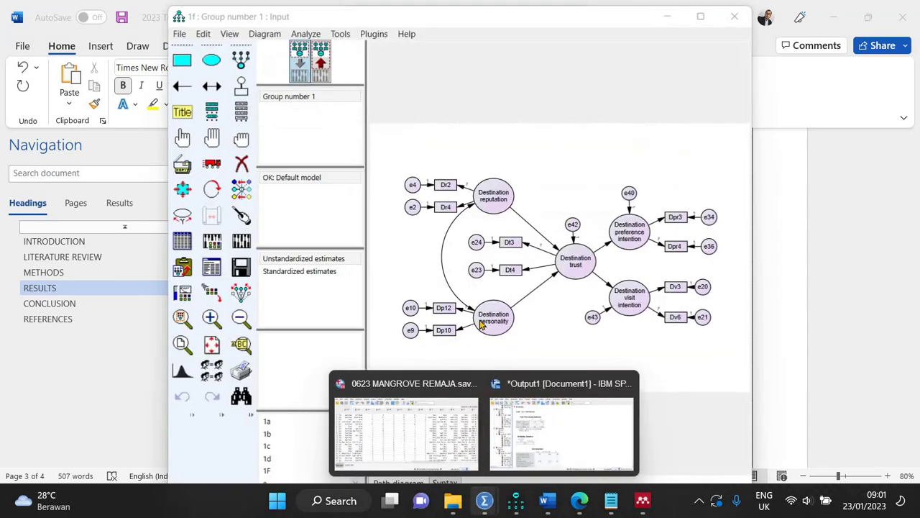
{"action": "left_click", "coordinate": [407, 431]}
{"action": "left_click", "coordinate": [201, 26]}
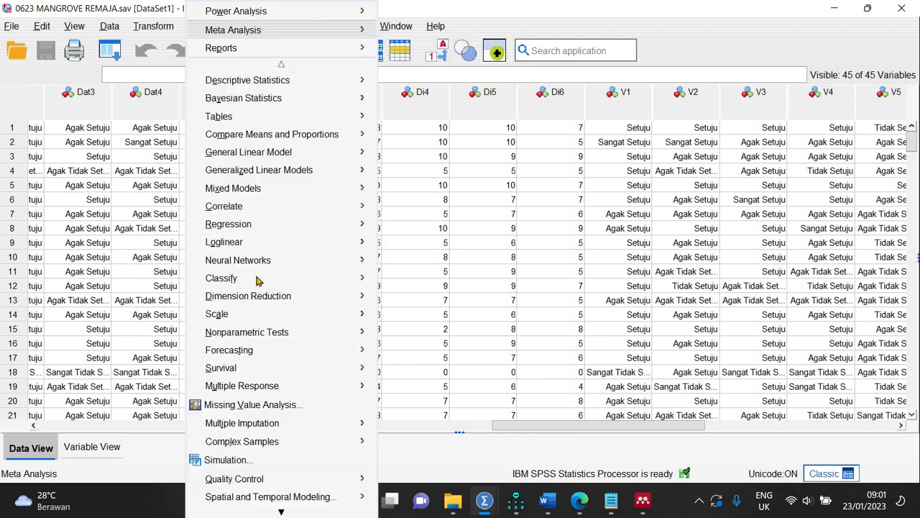
{"action": "left_click", "coordinate": [425, 317]}
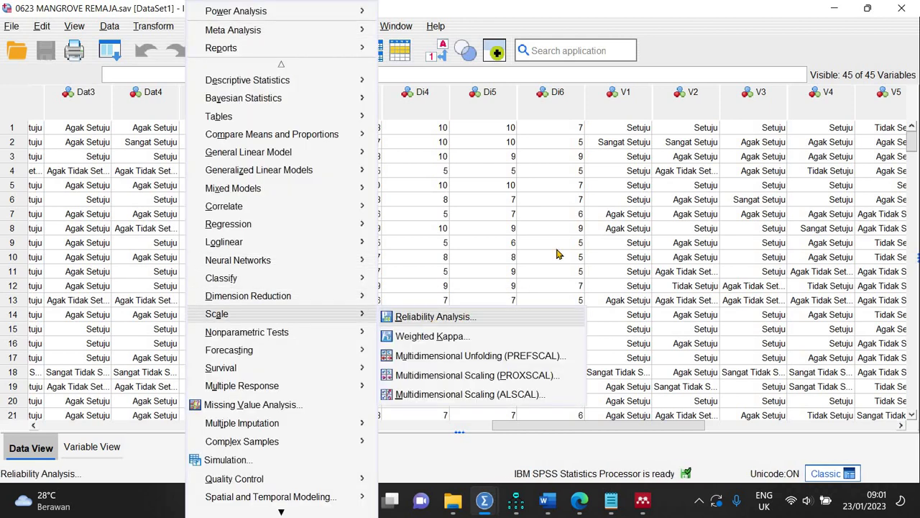
{"action": "left_click", "coordinate": [720, 168]}
{"action": "key", "text": "ctrl+a"}
{"action": "left_click", "coordinate": [652, 154]}
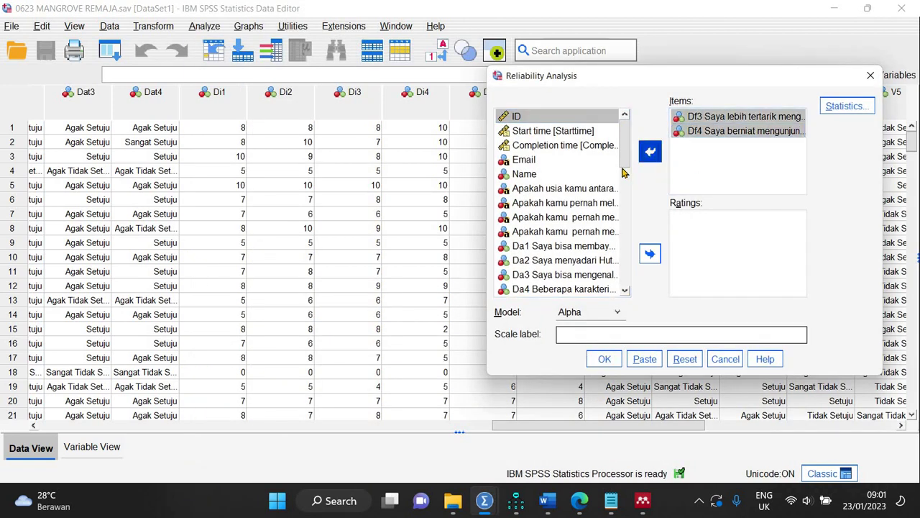
- Add Dat1 through Dat4 as the items and run the reliability analysis for destination attitude
{"action": "left_click_drag", "start_coordinate": [623, 169], "coordinate": [623, 220]}
{"action": "scroll", "coordinate": [589, 170], "scroll_direction": "up", "scroll_amount": 1}
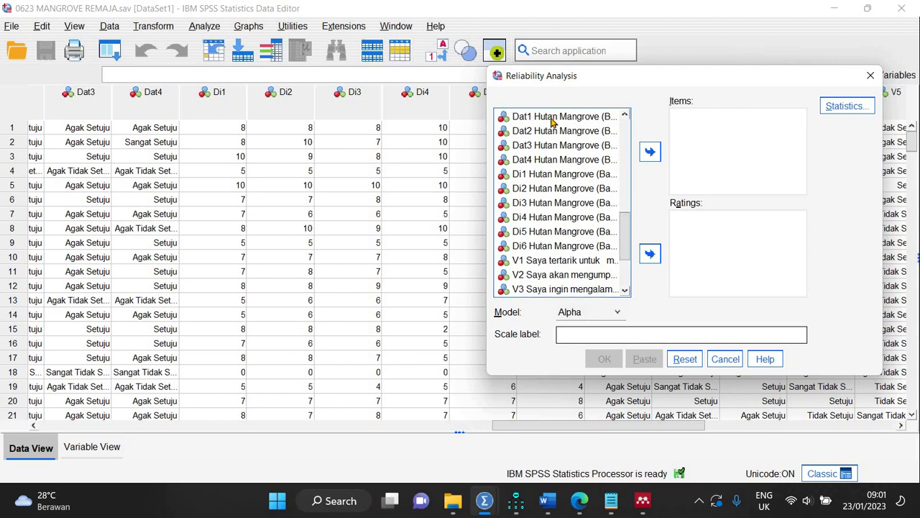
{"action": "left_click", "coordinate": [555, 118]}
{"action": "left_click", "coordinate": [546, 164], "text": "shift"}
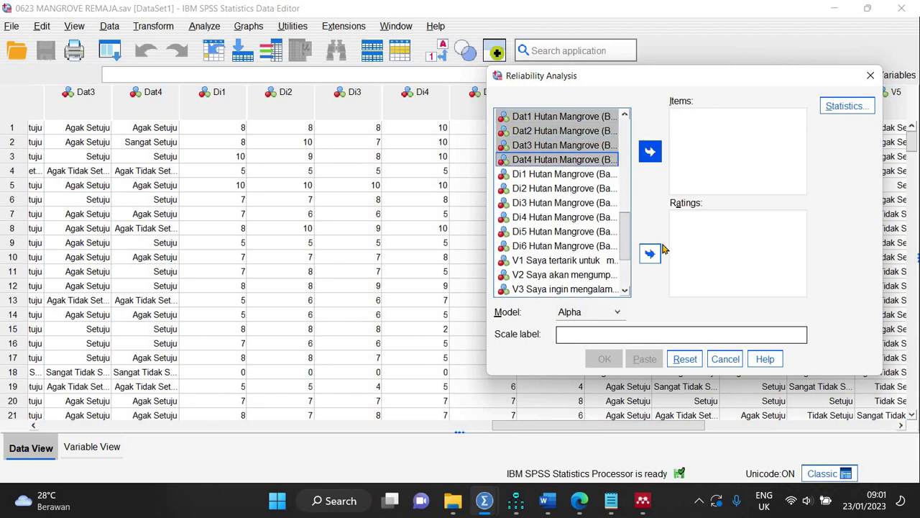
{"action": "left_click", "coordinate": [650, 152]}
{"action": "left_click", "coordinate": [604, 359]}
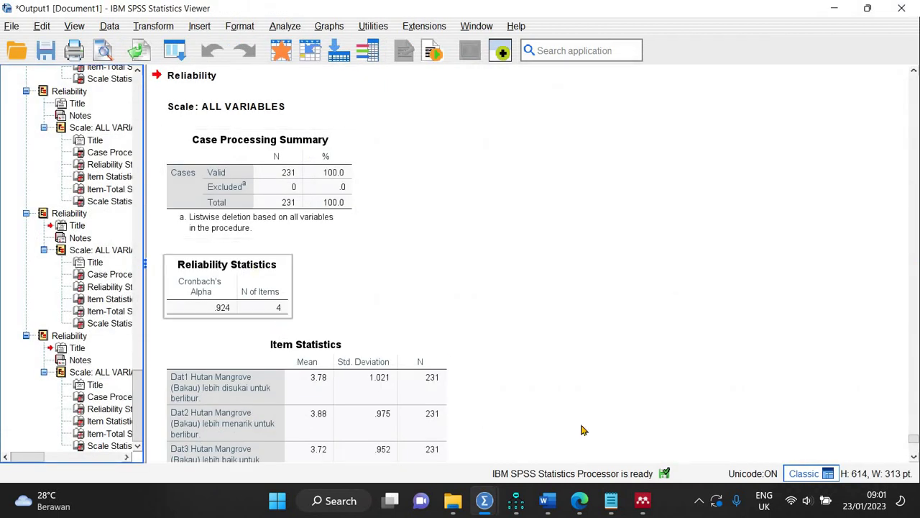
- Switch to the Teen Tourists document in Word and enter 0.924 as the Cronbach's Alpha for Destination Attitude
{"action": "left_click", "coordinate": [548, 501]}
{"action": "left_click", "coordinate": [755, 454]}
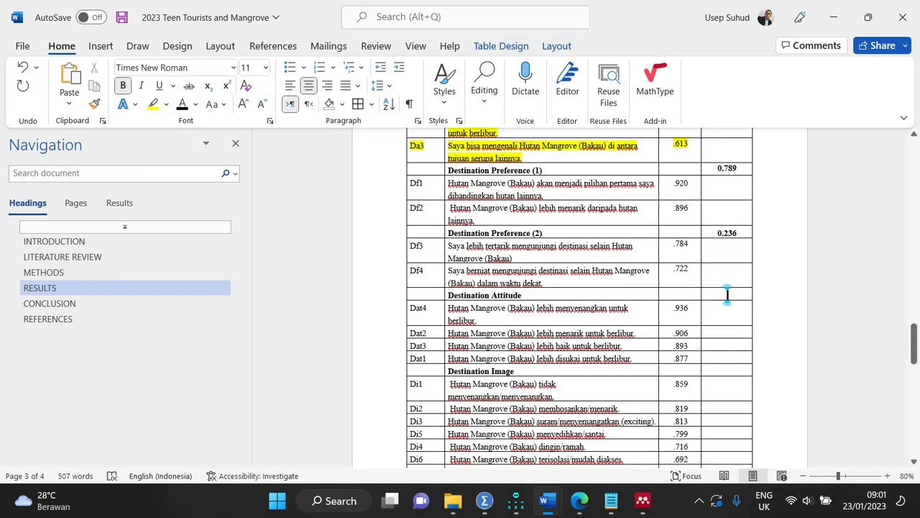
{"action": "left_click", "coordinate": [726, 294]}
{"action": "type", "text": "0.924"}
{"action": "left_click_drag", "start_coordinate": [914, 348], "coordinate": [904, 361]}
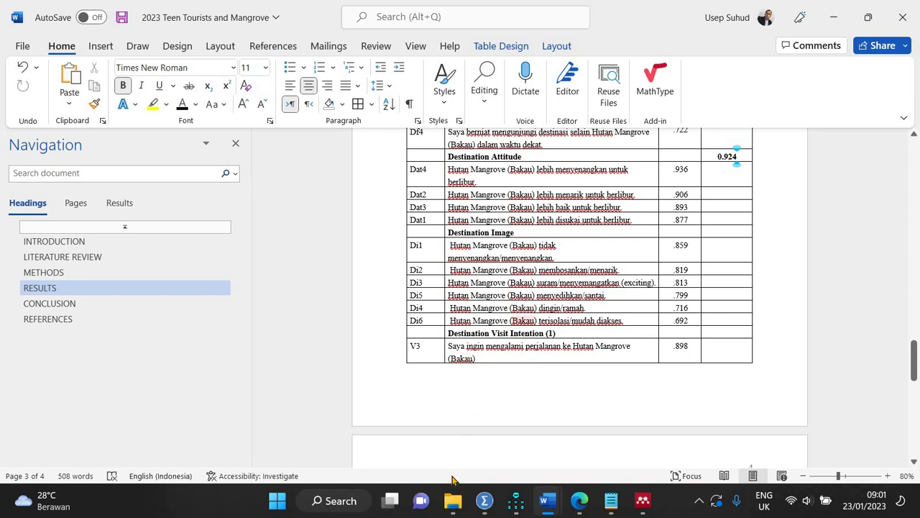
- Return to the SPSS Data Editor, reopen Reliability Analysis and clear Dat1 through Dat4 from its items
{"action": "mouse_move", "coordinate": [481, 498]}
{"action": "left_click", "coordinate": [446, 415]}
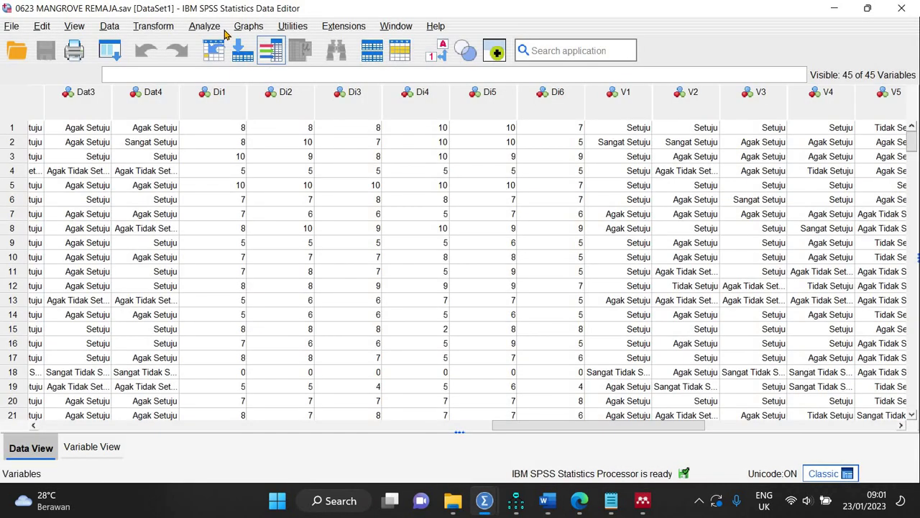
{"action": "left_click", "coordinate": [215, 30]}
{"action": "mouse_move", "coordinate": [269, 314]}
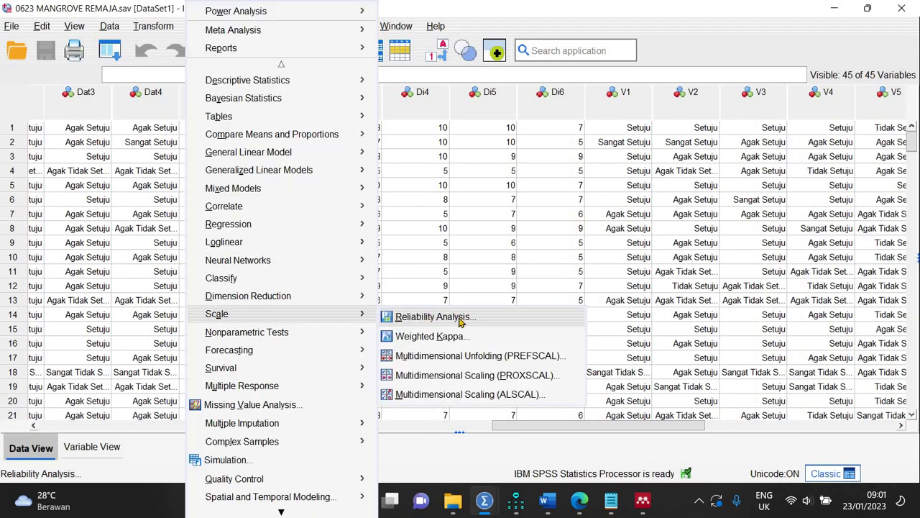
{"action": "left_click", "coordinate": [460, 322]}
{"action": "left_click", "coordinate": [705, 161]}
{"action": "key", "text": "ctrl+a"}
{"action": "left_click", "coordinate": [649, 156]}
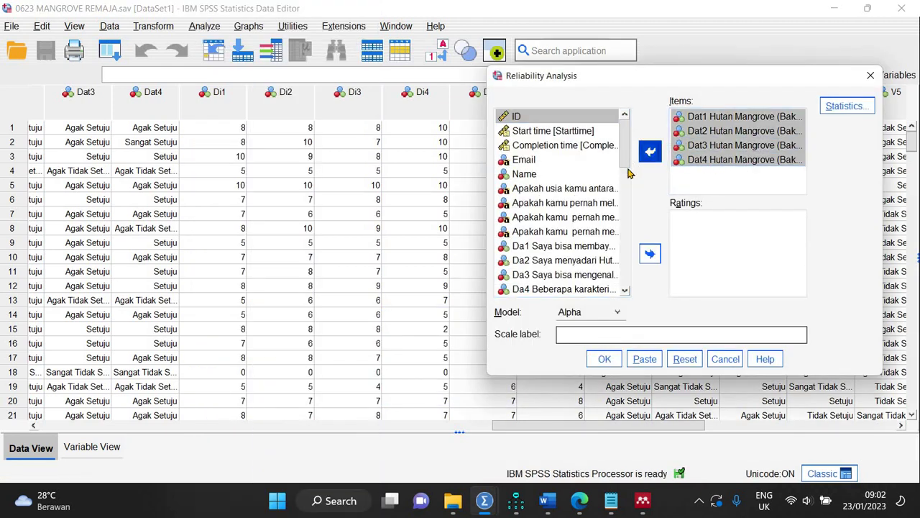
- Add Di1 through Di6 as the items and run the reliability analysis for destination image
{"action": "scroll", "coordinate": [575, 187], "scroll_direction": "down", "scroll_amount": 5}
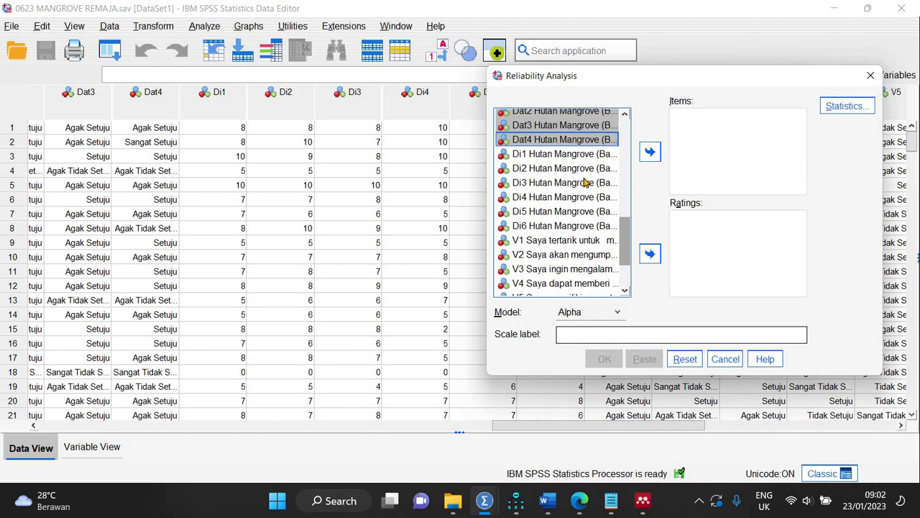
{"action": "left_click", "coordinate": [558, 231], "text": "shift"}
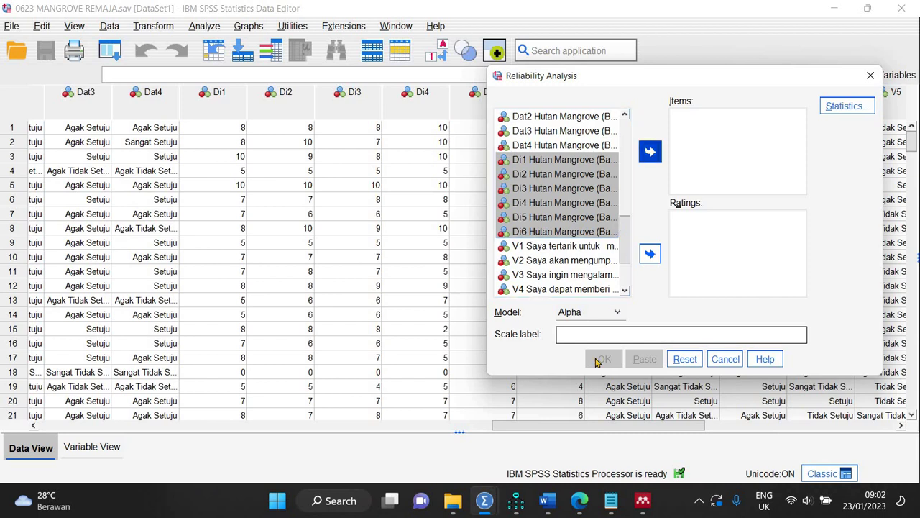
{"action": "left_click", "coordinate": [649, 153]}
{"action": "left_click", "coordinate": [605, 359]}
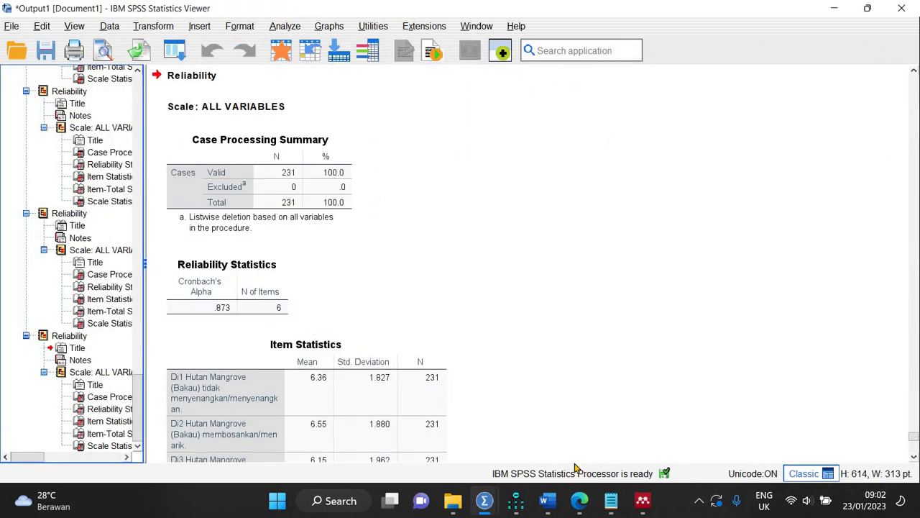
- Switch to the Teen Tourists document in Word and enter 0.873 as the Cronbach's Alpha for Destination Image
{"action": "mouse_move", "coordinate": [548, 499]}
{"action": "left_click", "coordinate": [784, 417]}
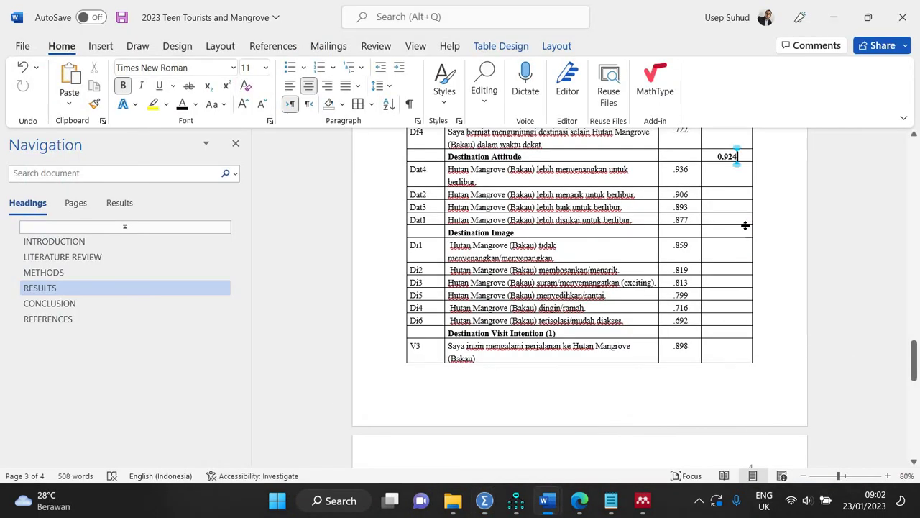
{"action": "left_click", "coordinate": [728, 232]}
{"action": "type", "text": "0.873"}
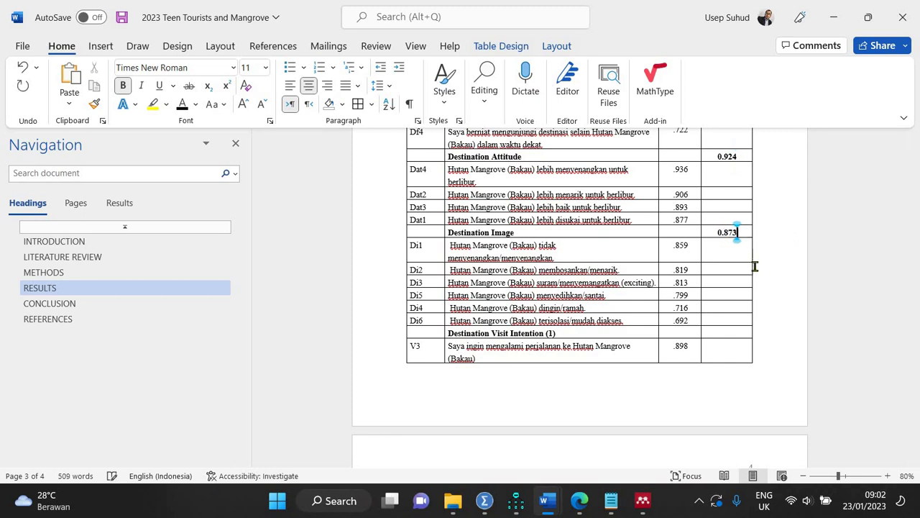
{"action": "left_click_drag", "start_coordinate": [915, 362], "coordinate": [916, 380]}
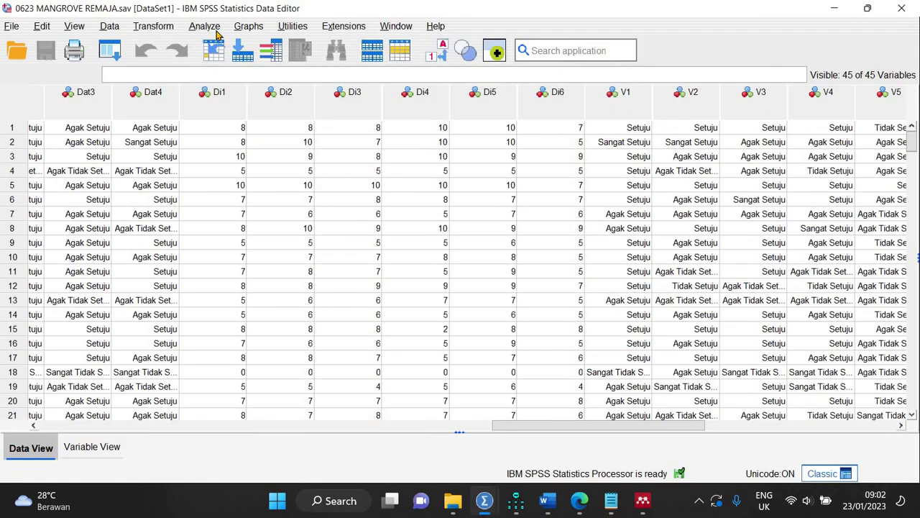
- In the SPSS Data Editor, reopen Reliability Analysis and clear Di1 through Di6 from its items
{"action": "left_click", "coordinate": [209, 28]}
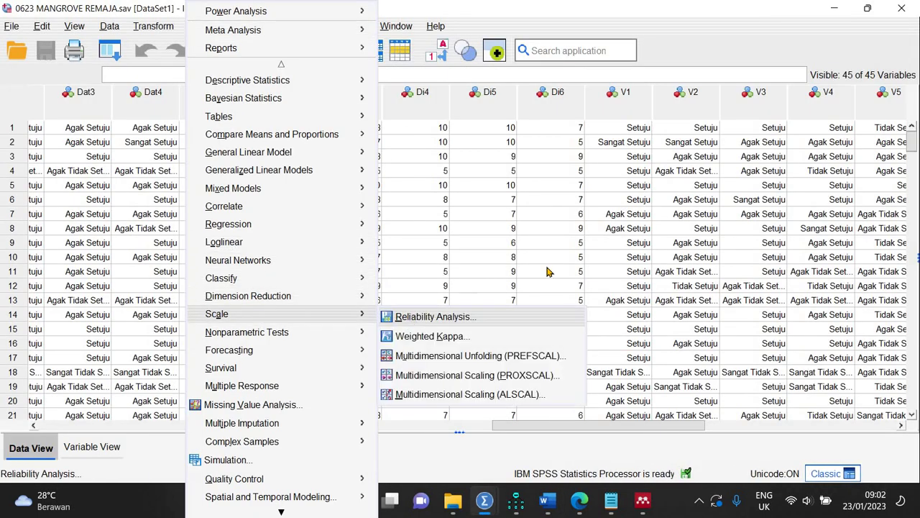
{"action": "left_click", "coordinate": [417, 315]}
{"action": "left_click", "coordinate": [651, 153]}
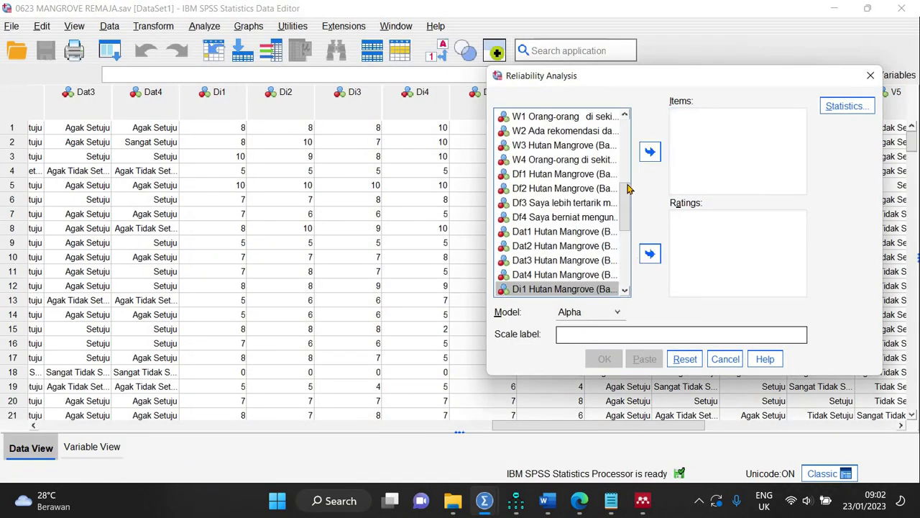
- Add V1, V3 and V6 as the items and run the reliability analysis for the first visit intention factor
{"action": "scroll", "coordinate": [580, 210], "scroll_direction": "down", "scroll_amount": 4}
{"action": "scroll", "coordinate": [565, 191], "scroll_direction": "down", "scroll_amount": 1}
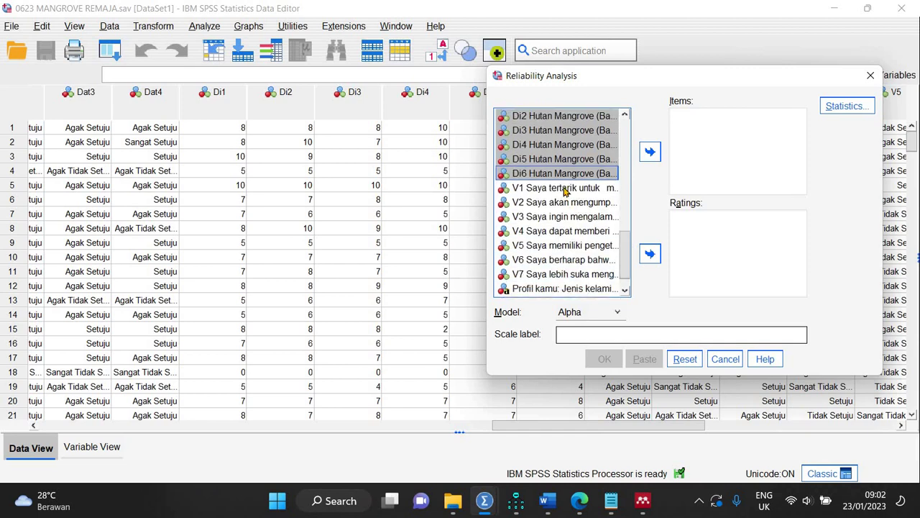
{"action": "left_click", "coordinate": [561, 187]}
{"action": "left_click", "coordinate": [558, 217], "text": "ctrl"}
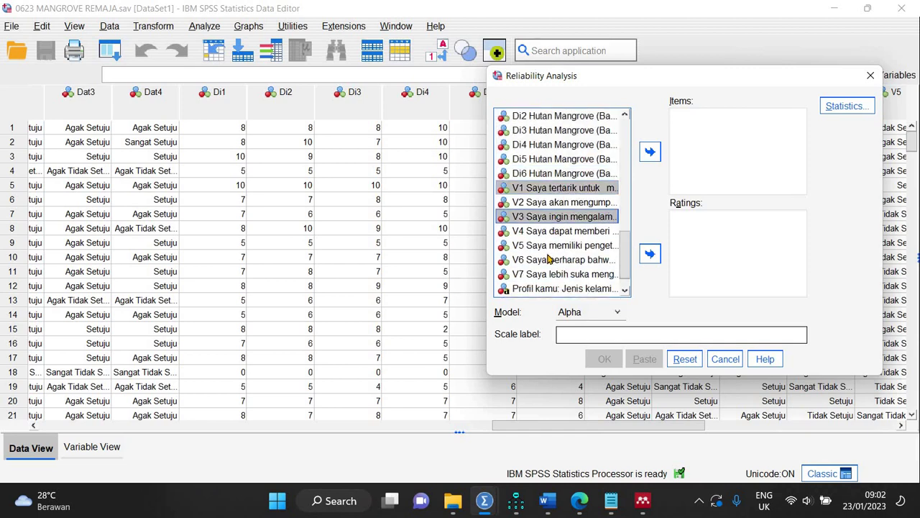
{"action": "left_click", "coordinate": [560, 260], "text": "ctrl"}
{"action": "left_click", "coordinate": [650, 152]}
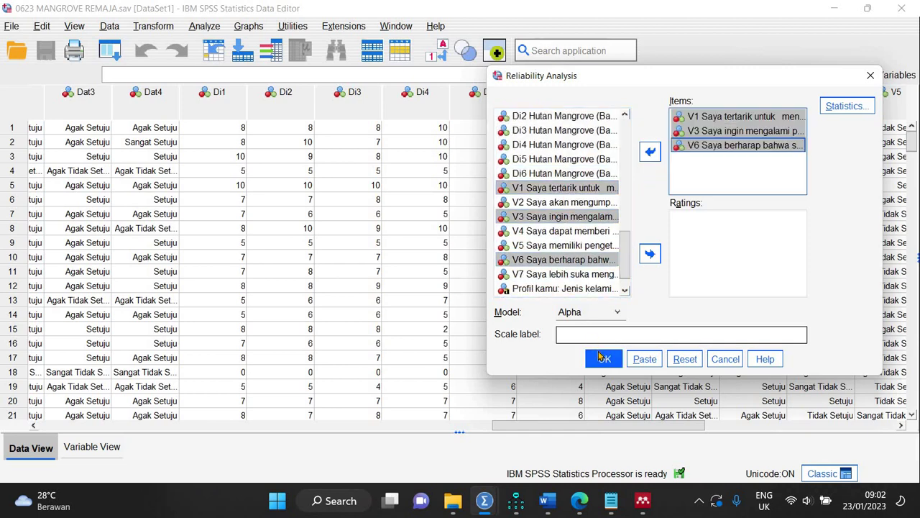
{"action": "key", "text": "Return"}
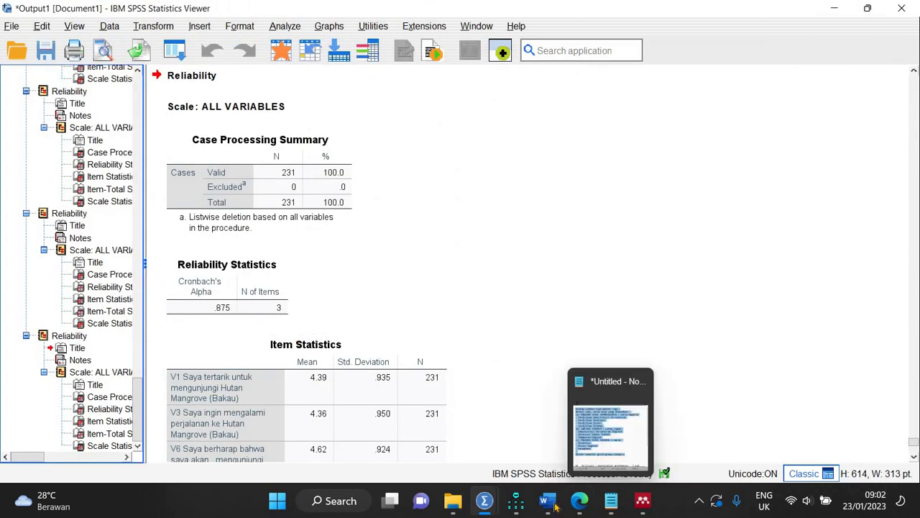
- Switch to the Teen Tourists document in Word and enter 0.875 as the Cronbach's Alpha for Destination Visit Intention (1)
{"action": "mouse_move", "coordinate": [546, 501]}
{"action": "left_click", "coordinate": [766, 434]}
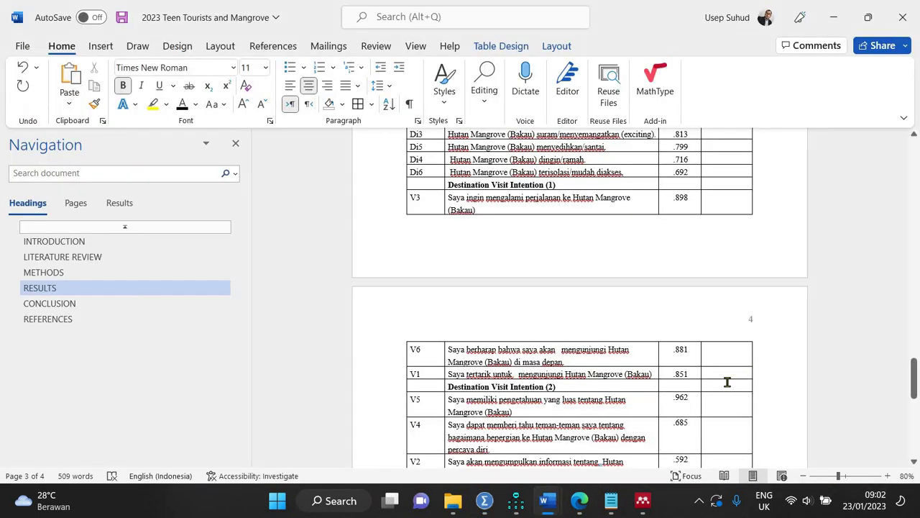
{"action": "left_click", "coordinate": [727, 182]}
{"action": "type", "text": "0.875"}
{"action": "left_click_drag", "start_coordinate": [916, 388], "coordinate": [891, 364]}
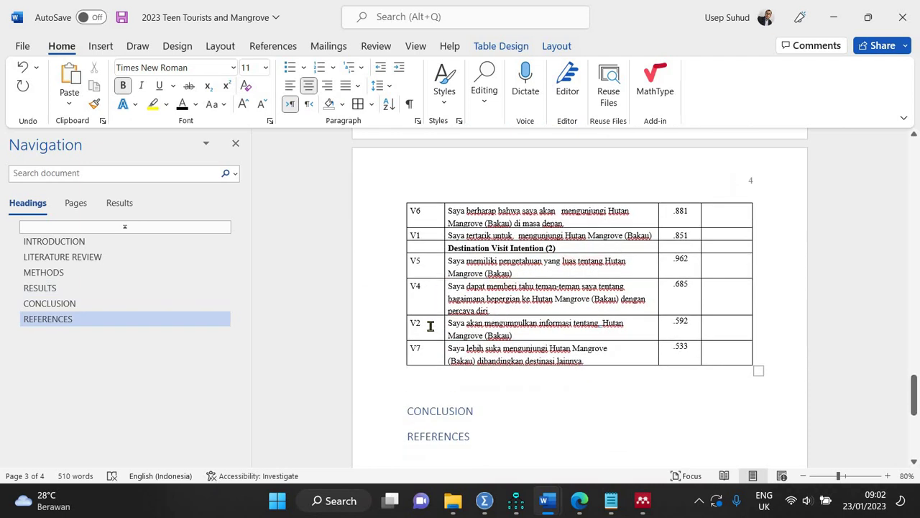
- Return to the SPSS Data Editor, reopen Reliability Analysis and clear V1, V3 and V6 from its items
{"action": "left_click", "coordinate": [484, 500]}
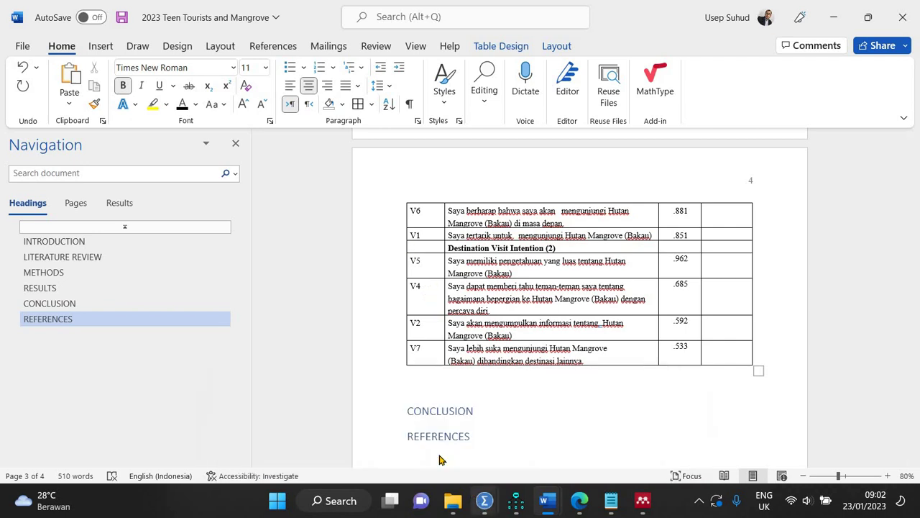
{"action": "left_click", "coordinate": [438, 454]}
{"action": "left_click", "coordinate": [194, 26]}
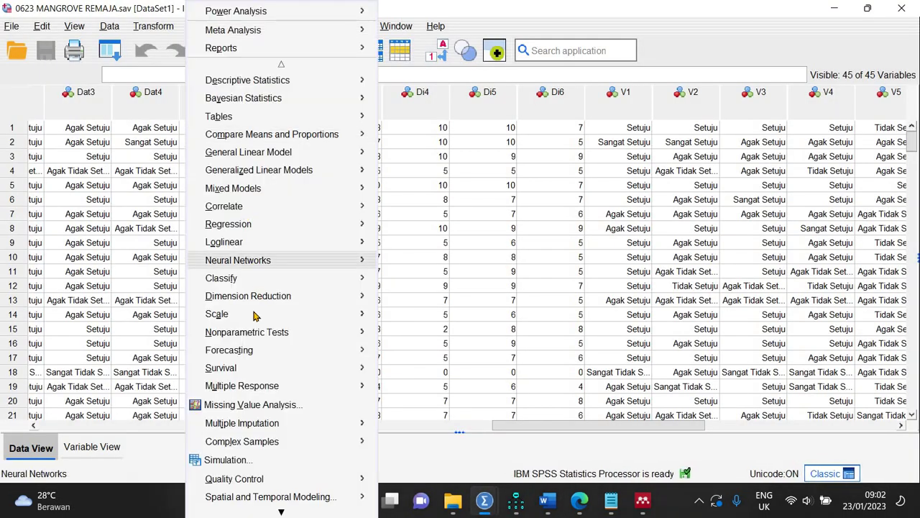
{"action": "mouse_move", "coordinate": [367, 314]}
{"action": "left_click", "coordinate": [522, 314]}
{"action": "left_click_drag", "start_coordinate": [729, 151], "coordinate": [719, 120]}
{"action": "left_click", "coordinate": [649, 152]}
- Add V2, V4, V5 and V7 as the items and run the reliability analysis for the second visit intention factor
{"action": "left_click_drag", "start_coordinate": [630, 232], "coordinate": [630, 265]}
{"action": "left_click", "coordinate": [577, 185]}
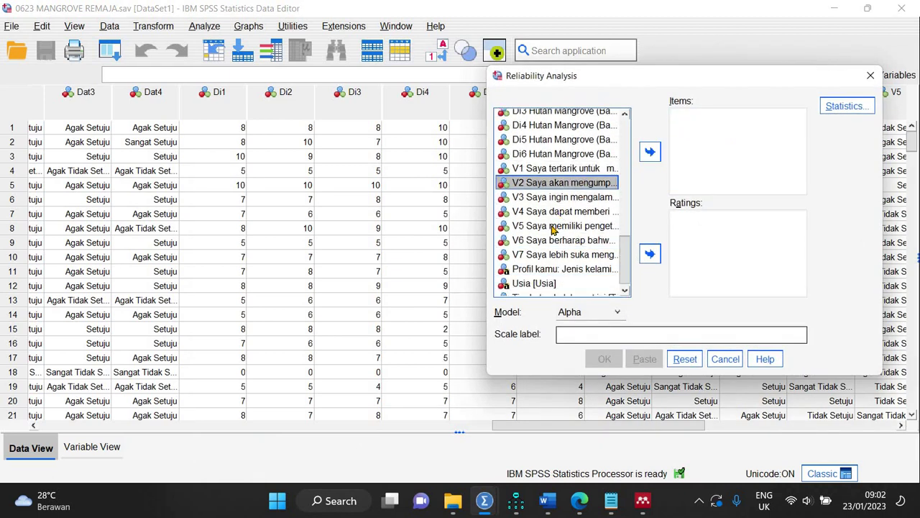
{"action": "left_click", "coordinate": [554, 211], "text": "ctrl"}
{"action": "left_click", "coordinate": [552, 226], "text": "ctrl"}
{"action": "left_click", "coordinate": [553, 254], "text": "ctrl"}
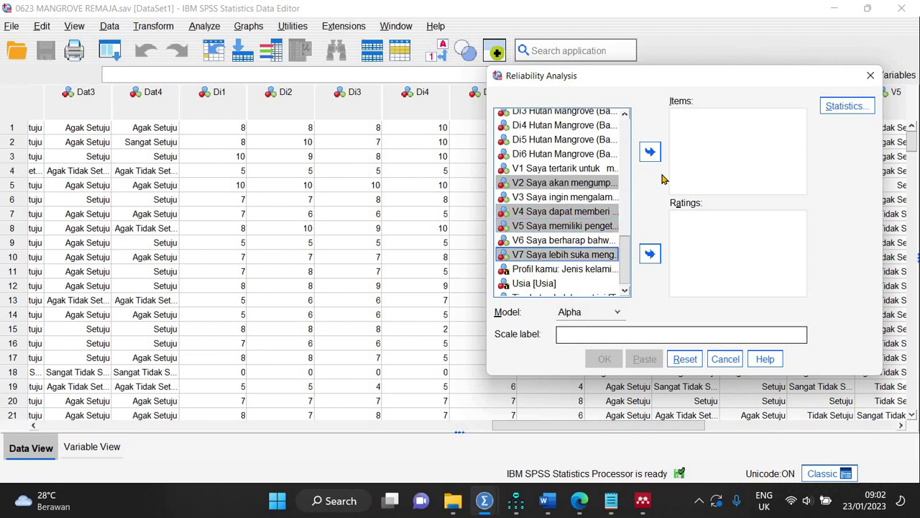
{"action": "left_click", "coordinate": [649, 152]}
{"action": "left_click", "coordinate": [605, 358]}
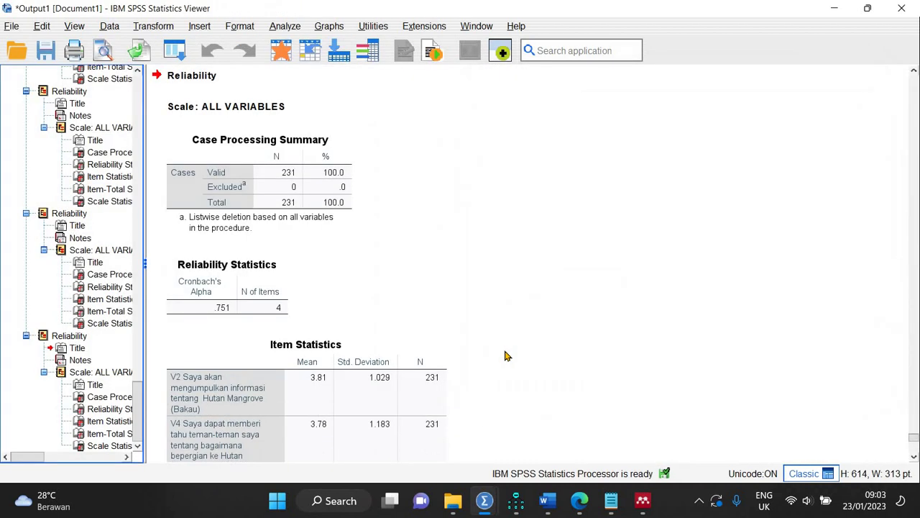
- Switch to the Teen Tourists document in Word and enter 0.751 as the Cronbach's Alpha for Destination Visit Intention (2)
{"action": "left_click", "coordinate": [546, 500]}
{"action": "left_click", "coordinate": [750, 446]}
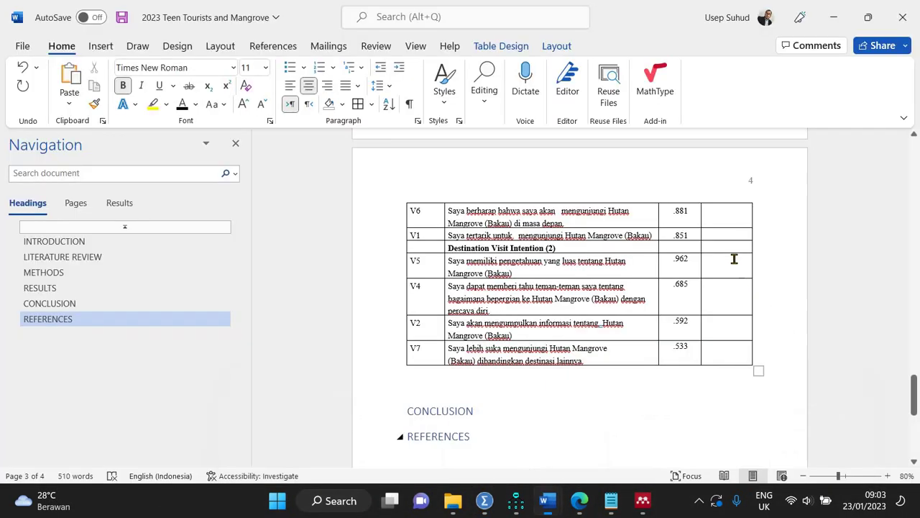
{"action": "left_click", "coordinate": [726, 247]}
{"action": "type", "text": "0."}
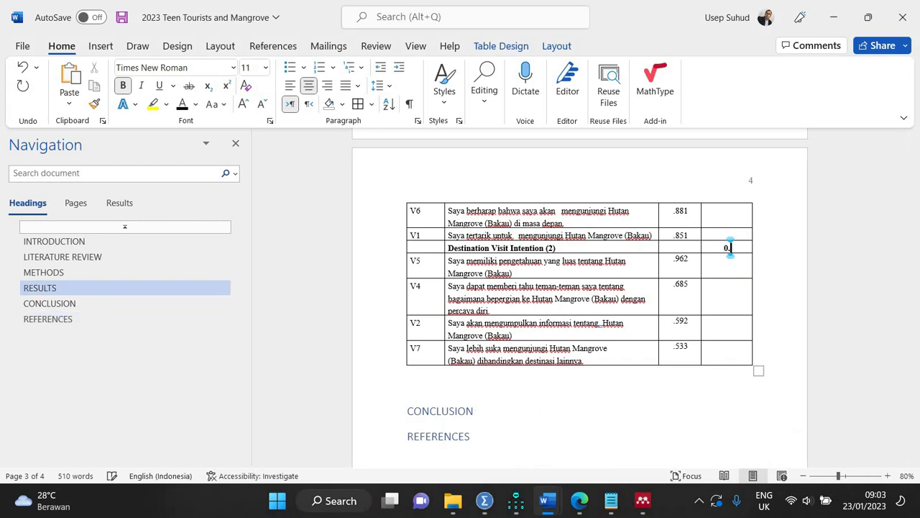
{"action": "type", "text": "751"}
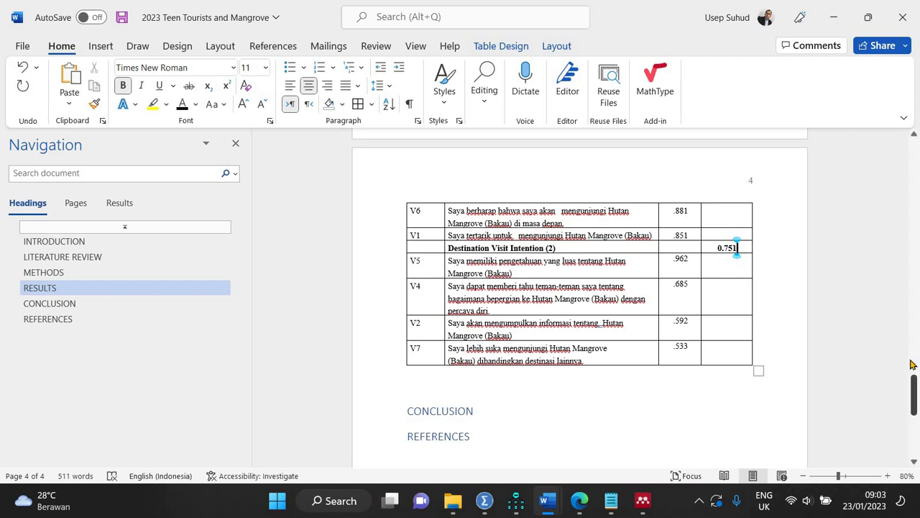
{"action": "left_click_drag", "start_coordinate": [916, 381], "coordinate": [911, 259]}
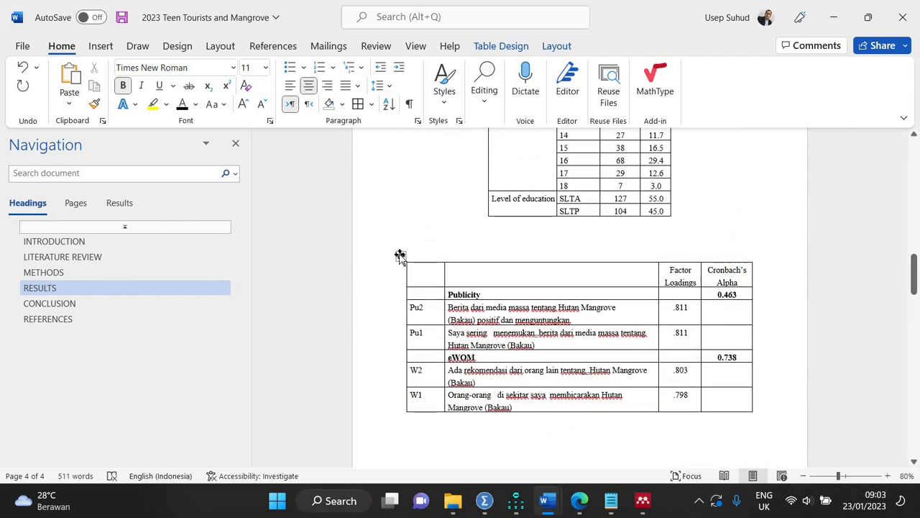
- Remove all borders from the factor loadings table, give it only top and bottom borders, and clear its text highlighting
{"action": "left_click", "coordinate": [401, 256]}
{"action": "left_click", "coordinate": [371, 105]}
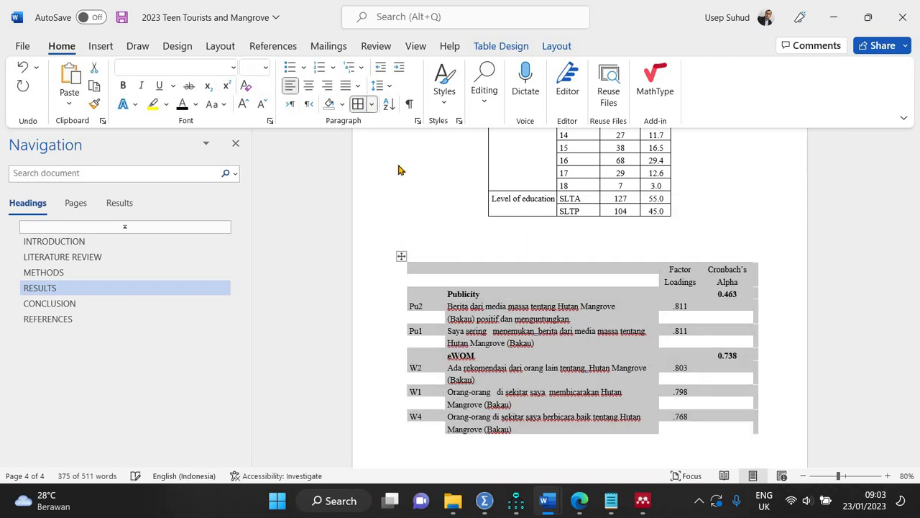
{"action": "left_click", "coordinate": [393, 140]}
{"action": "left_click", "coordinate": [372, 106]}
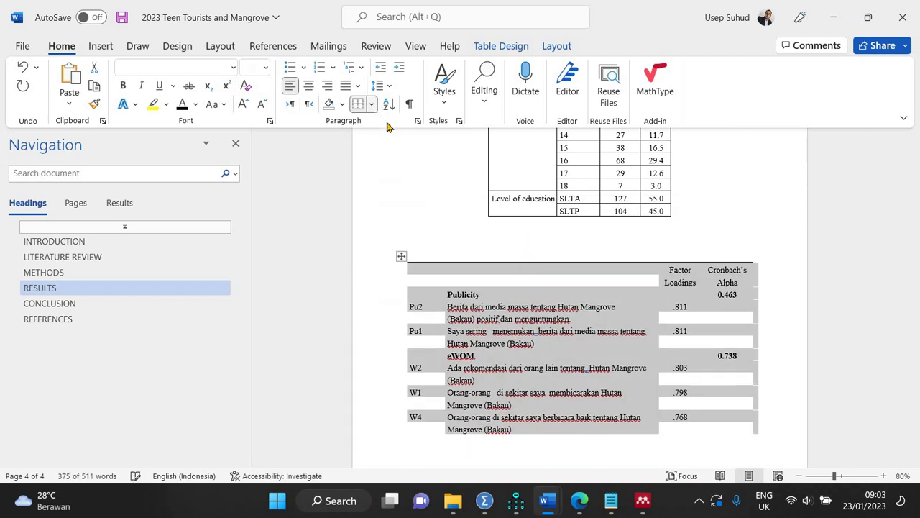
{"action": "left_click", "coordinate": [377, 125]}
{"action": "left_click", "coordinate": [167, 105]}
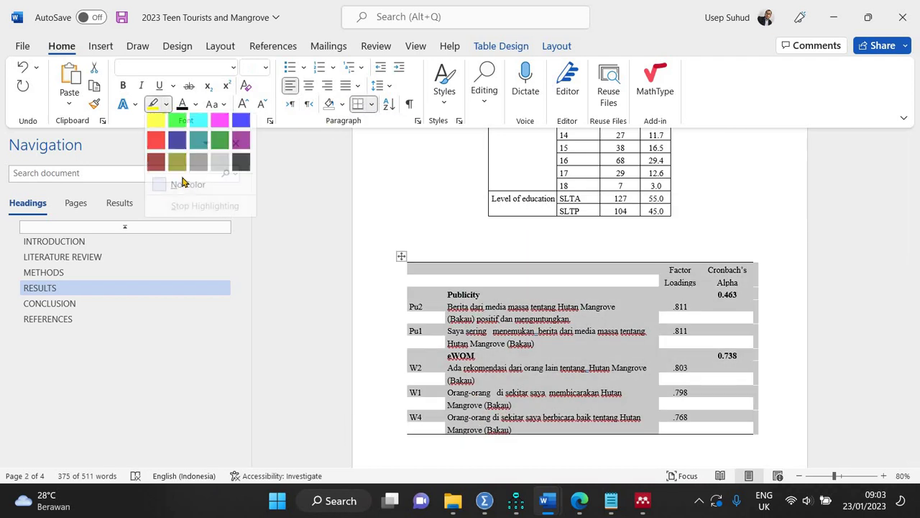
{"action": "left_click", "coordinate": [181, 189]}
- Add a bottom border to the table's header row holding Factor Loadings and Cronbach's Alpha
{"action": "left_click", "coordinate": [423, 269]}
{"action": "left_click_drag", "start_coordinate": [423, 270], "coordinate": [719, 283]}
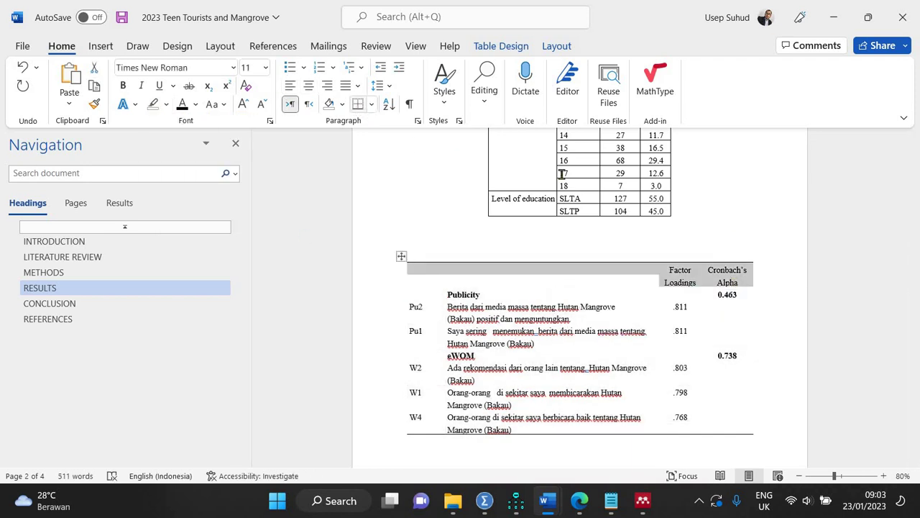
{"action": "left_click", "coordinate": [358, 105]}
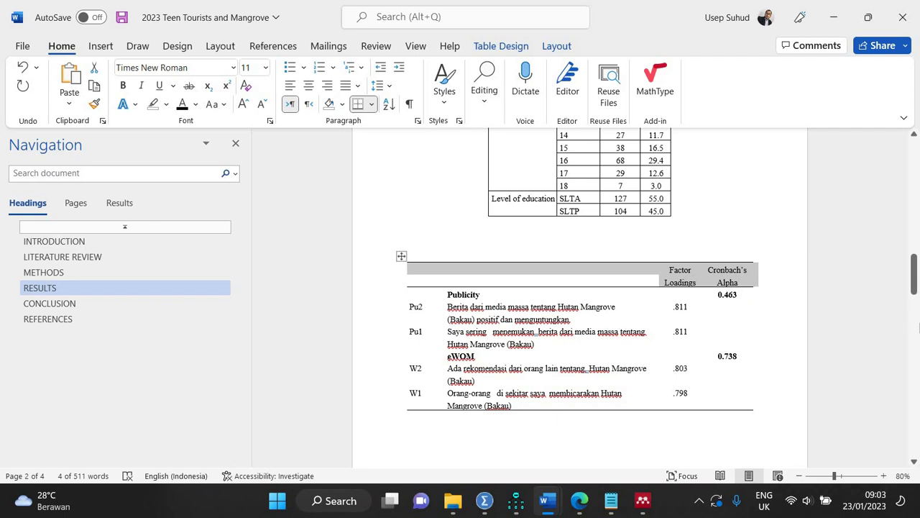
- Add top and bottom borders to the eWOM heading row of the factor loadings table
{"action": "left_click_drag", "start_coordinate": [918, 300], "coordinate": [917, 289]}
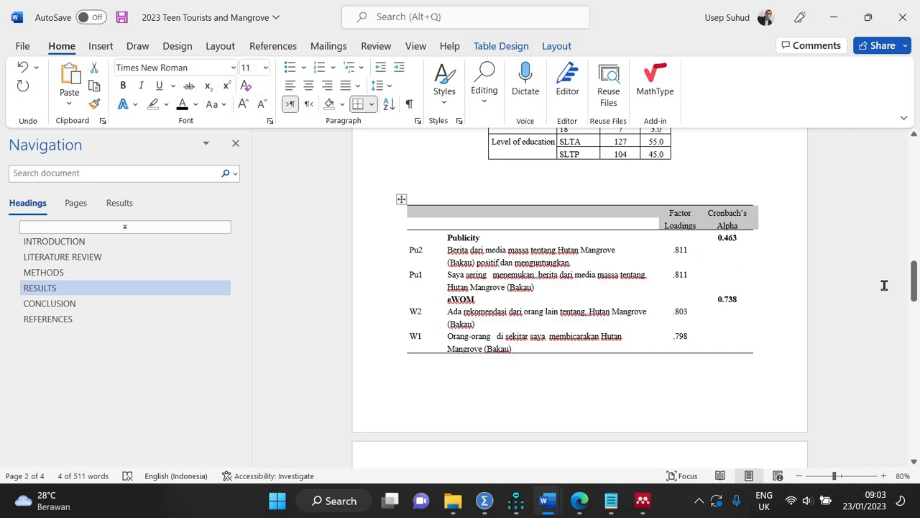
{"action": "left_click_drag", "start_coordinate": [915, 280], "coordinate": [746, 243]}
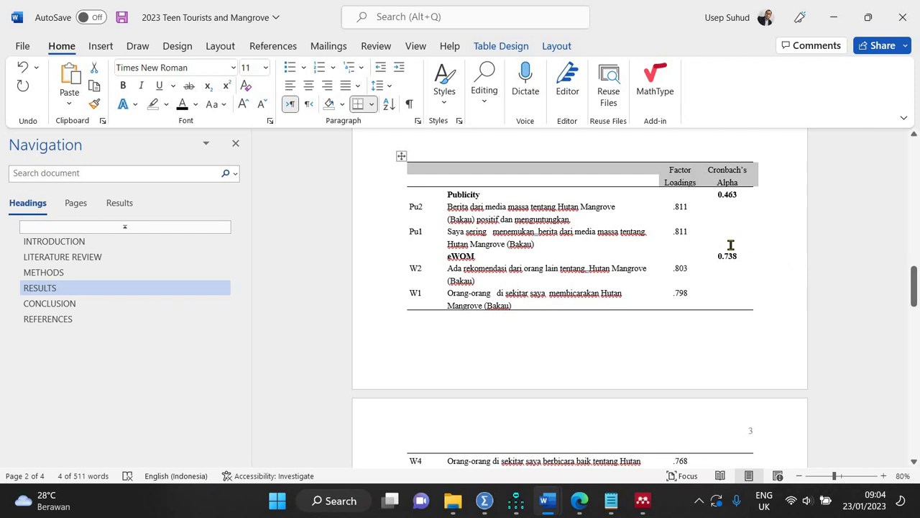
{"action": "mouse_move", "coordinate": [487, 502]}
{"action": "left_click_drag", "start_coordinate": [915, 289], "coordinate": [549, 206]}
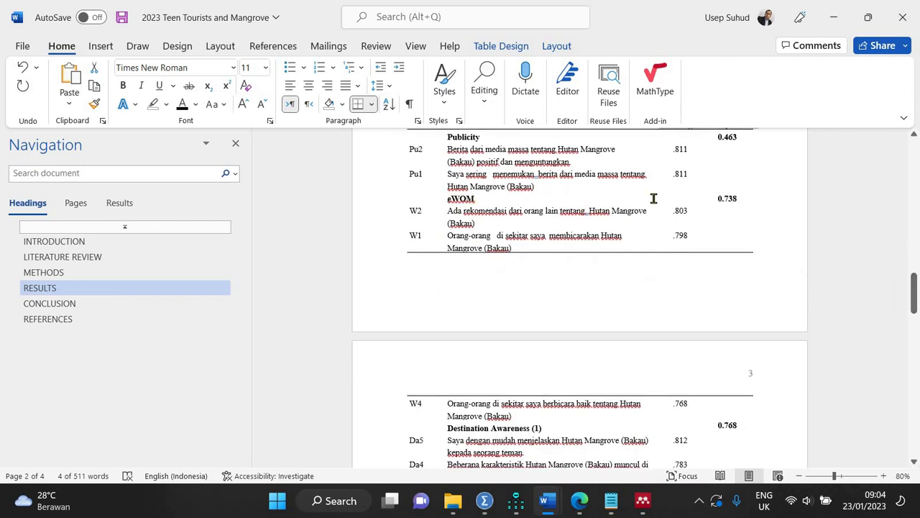
{"action": "left_click_drag", "start_coordinate": [653, 199], "coordinate": [719, 197]}
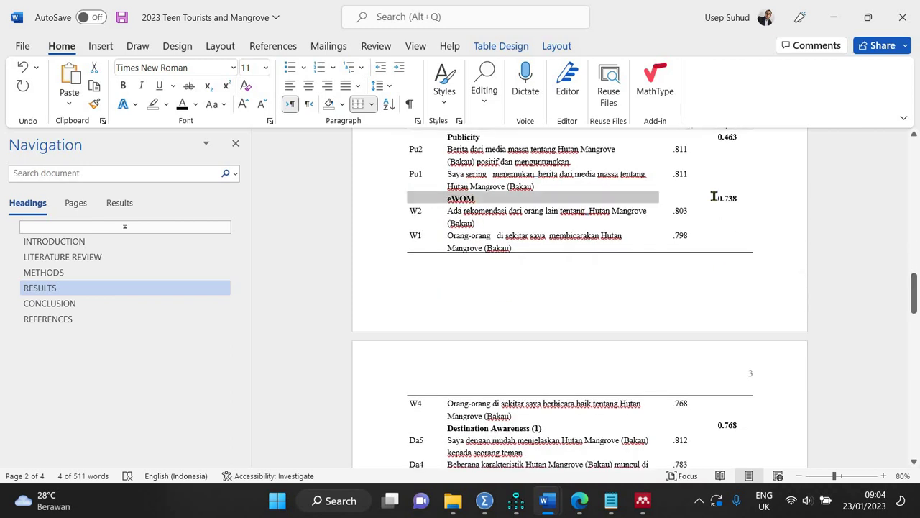
{"action": "left_click", "coordinate": [372, 104]}
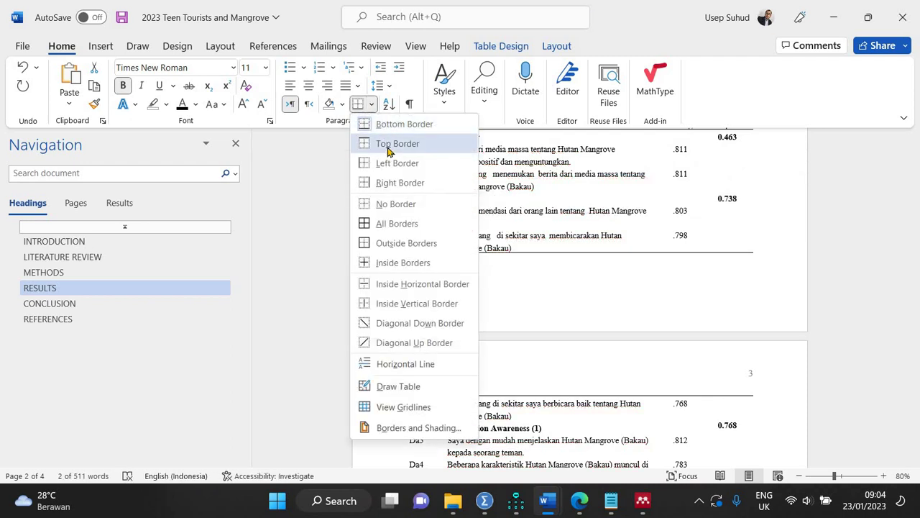
{"action": "left_click", "coordinate": [392, 144]}
- Add a bottom border to the Publicity heading row of the factor loadings table
{"action": "left_click", "coordinate": [703, 136]}
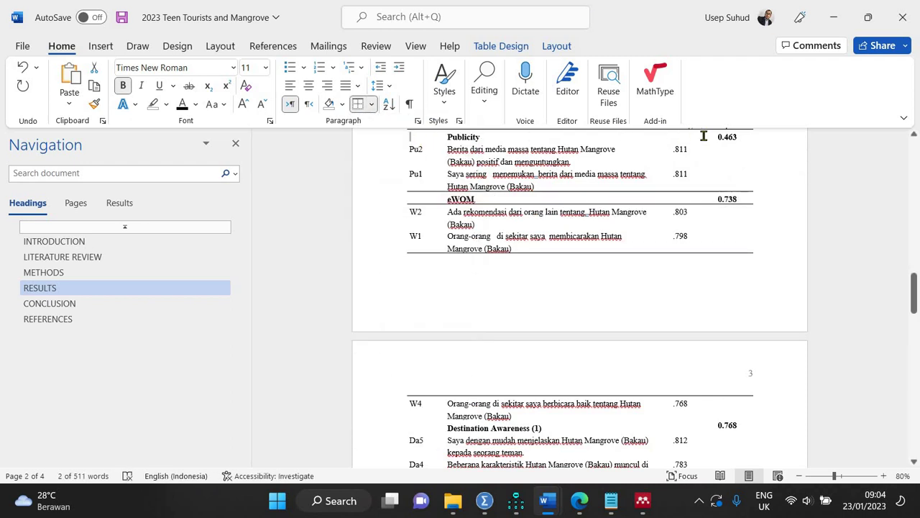
{"action": "left_click_drag", "start_coordinate": [703, 136], "coordinate": [692, 135]}
{"action": "left_click", "coordinate": [372, 104]}
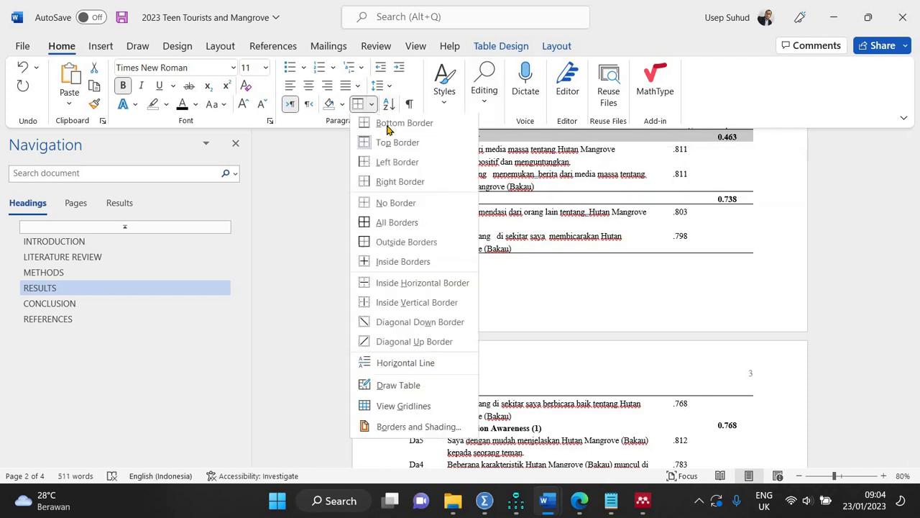
{"action": "left_click", "coordinate": [389, 124]}
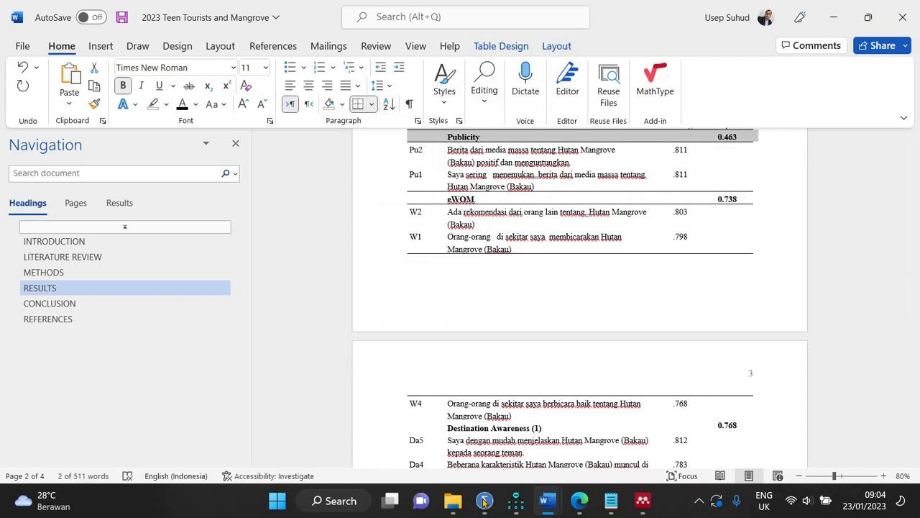
- Switch to the SPSS Data Editor and rerun Reliability Analysis on V2, V4, V5 and V7 with item, scale and scale-if-item-deleted descriptives
{"action": "mouse_move", "coordinate": [484, 500]}
{"action": "left_click", "coordinate": [454, 440]}
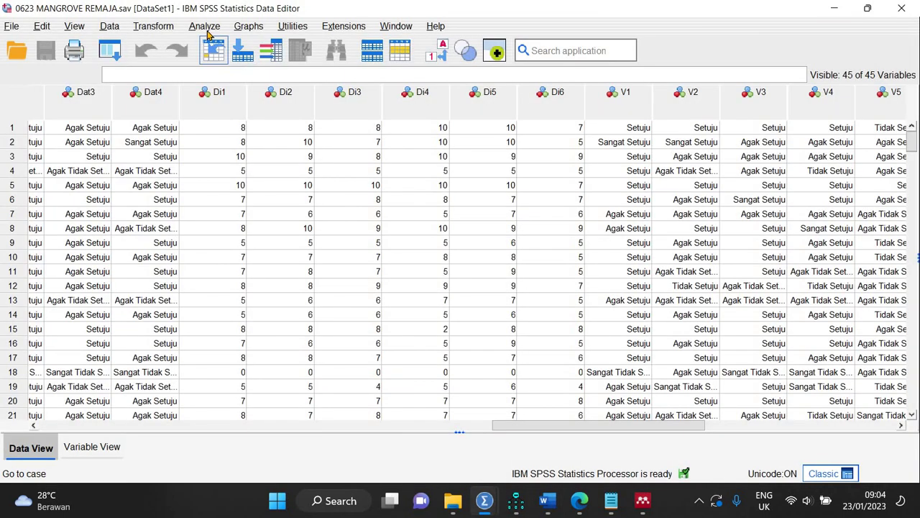
{"action": "left_click", "coordinate": [206, 26]}
{"action": "mouse_move", "coordinate": [237, 314]}
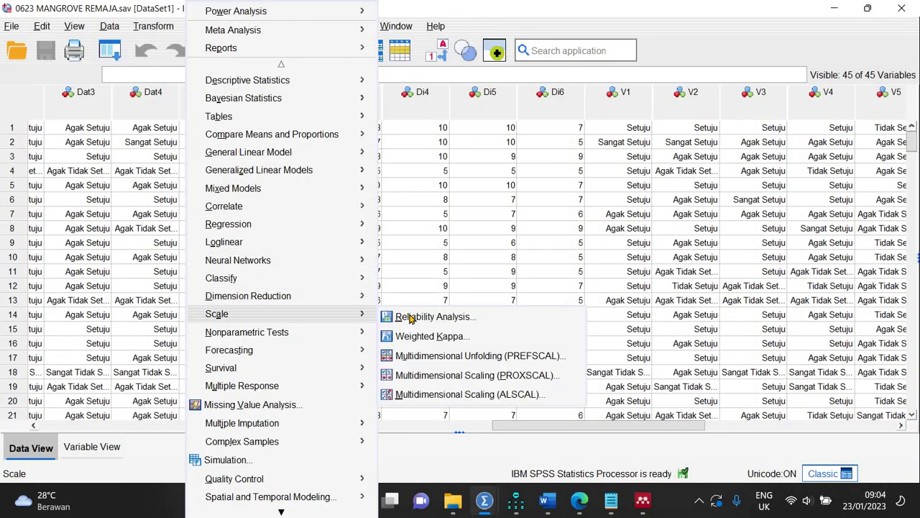
{"action": "left_click", "coordinate": [403, 314]}
{"action": "left_click", "coordinate": [840, 107]}
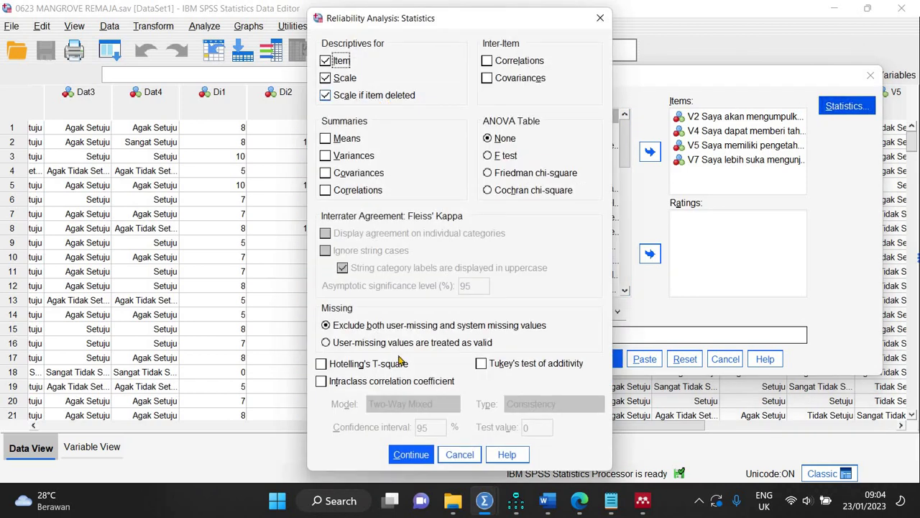
{"action": "left_click", "coordinate": [411, 460]}
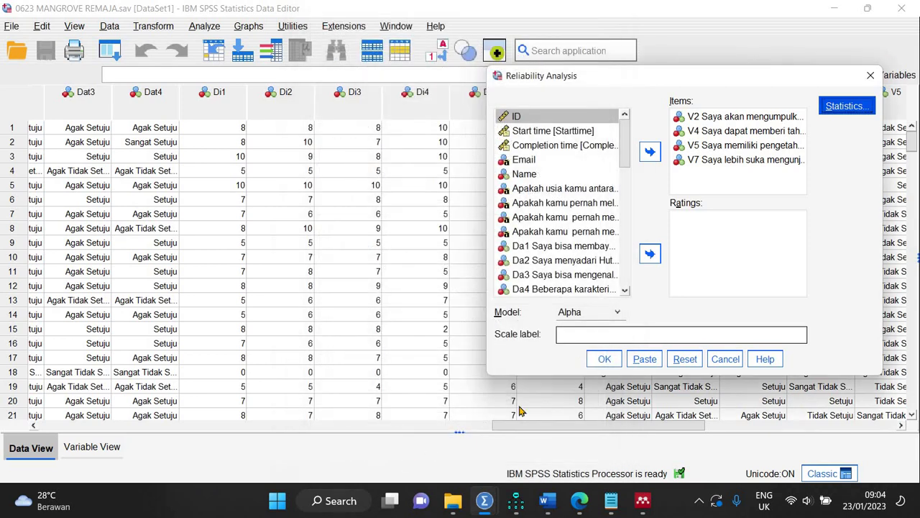
{"action": "key", "text": "Return"}
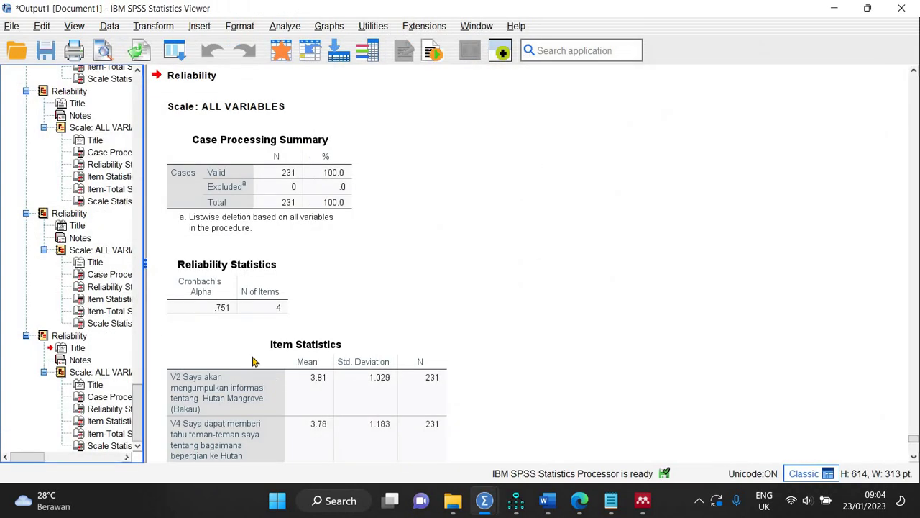
- Examine the item-total and scale statistics in the reliability output for V2, V4, V5 and V7
{"action": "scroll", "coordinate": [239, 342], "scroll_direction": "down", "scroll_amount": 10}
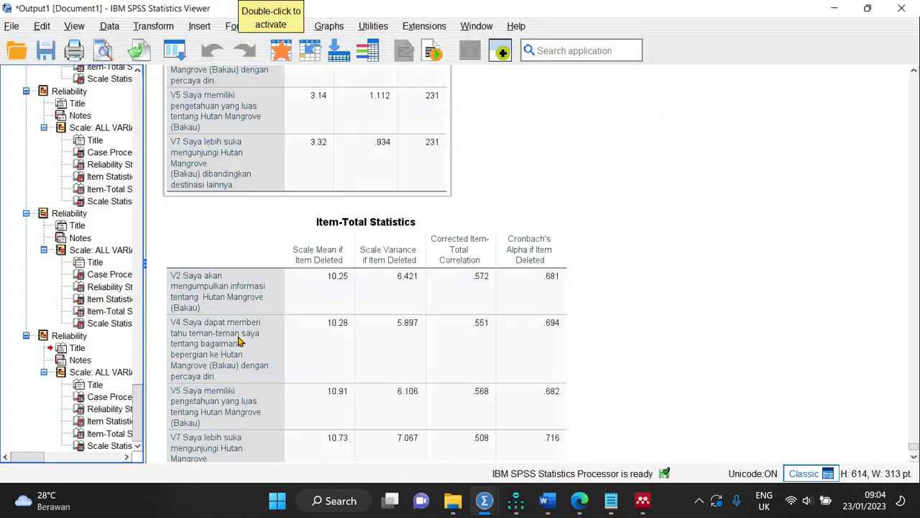
{"action": "scroll", "coordinate": [240, 341], "scroll_direction": "down", "scroll_amount": 3}
{"action": "scroll", "coordinate": [240, 342], "scroll_direction": "down", "scroll_amount": 3}
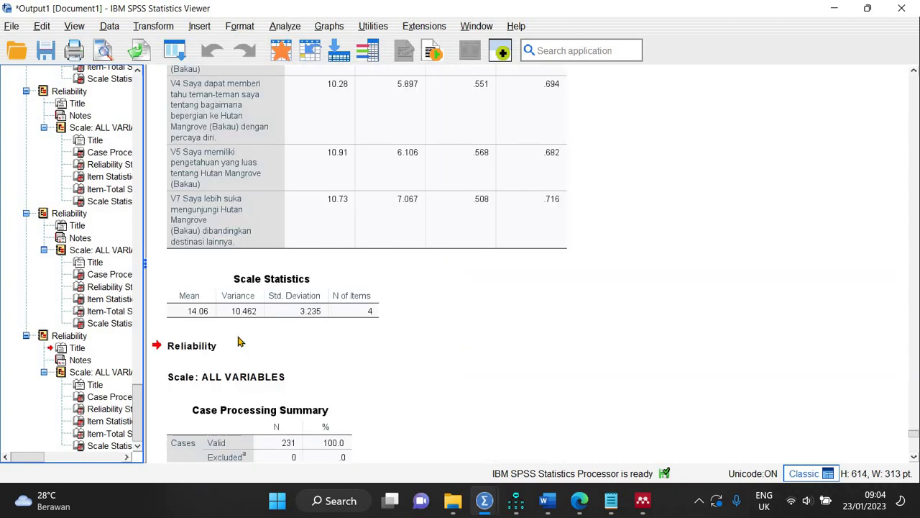
{"action": "scroll", "coordinate": [240, 342], "scroll_direction": "up", "scroll_amount": 3}
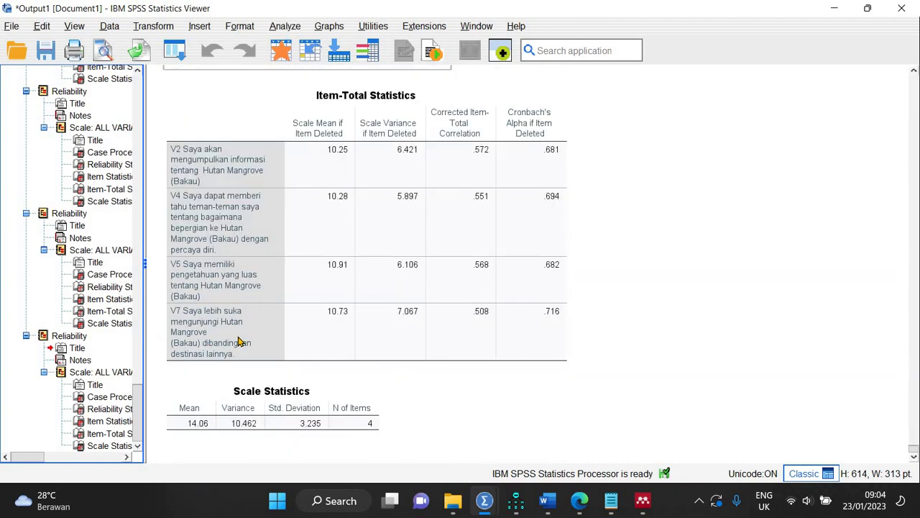
{"action": "scroll", "coordinate": [313, 331], "scroll_direction": "up", "scroll_amount": 10}
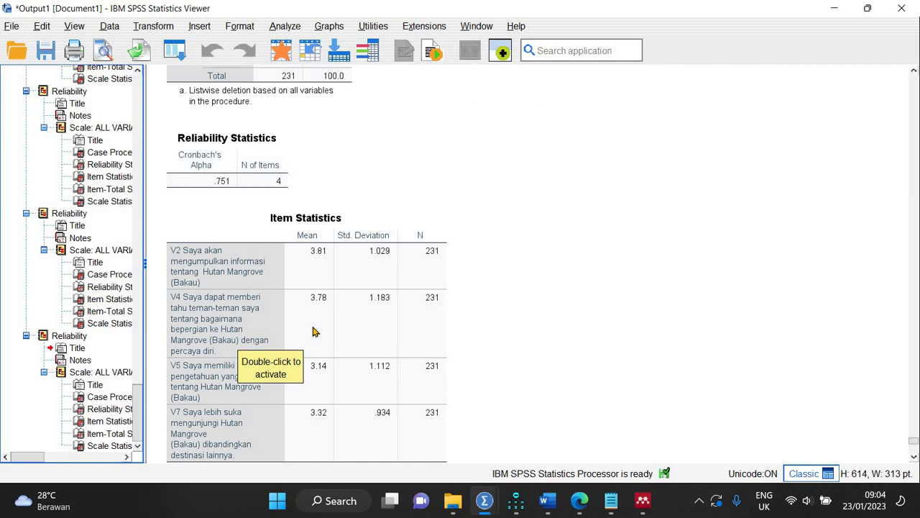
- Go back to the reliability output for W1, W2 and W4 and examine its Cronbach's alpha and alpha-if-item-deleted values
{"action": "scroll", "coordinate": [314, 330], "scroll_direction": "down", "scroll_amount": 12}
{"action": "scroll", "coordinate": [316, 328], "scroll_direction": "up", "scroll_amount": 10}
{"action": "scroll", "coordinate": [349, 215], "scroll_direction": "down", "scroll_amount": 20}
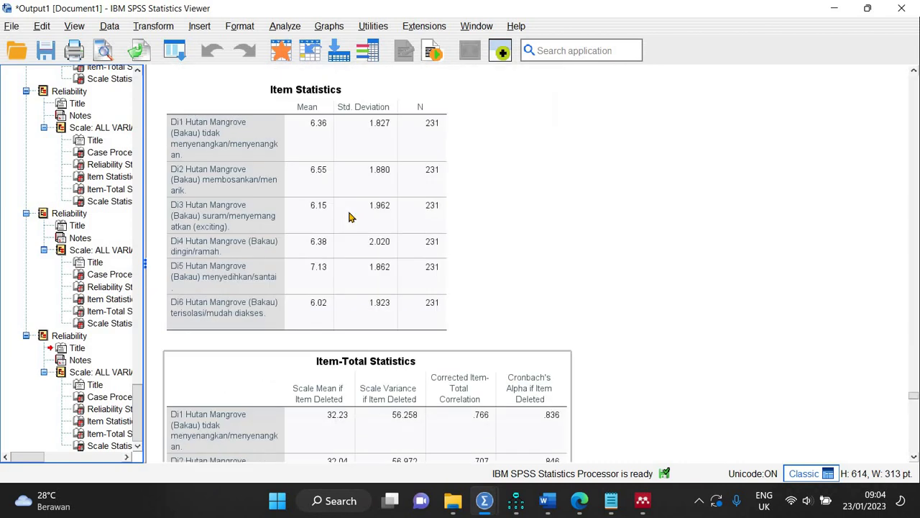
{"action": "scroll", "coordinate": [349, 217], "scroll_direction": "up", "scroll_amount": 11}
{"action": "scroll", "coordinate": [455, 305], "scroll_direction": "up", "scroll_amount": 15}
{"action": "scroll", "coordinate": [457, 306], "scroll_direction": "down", "scroll_amount": 15}
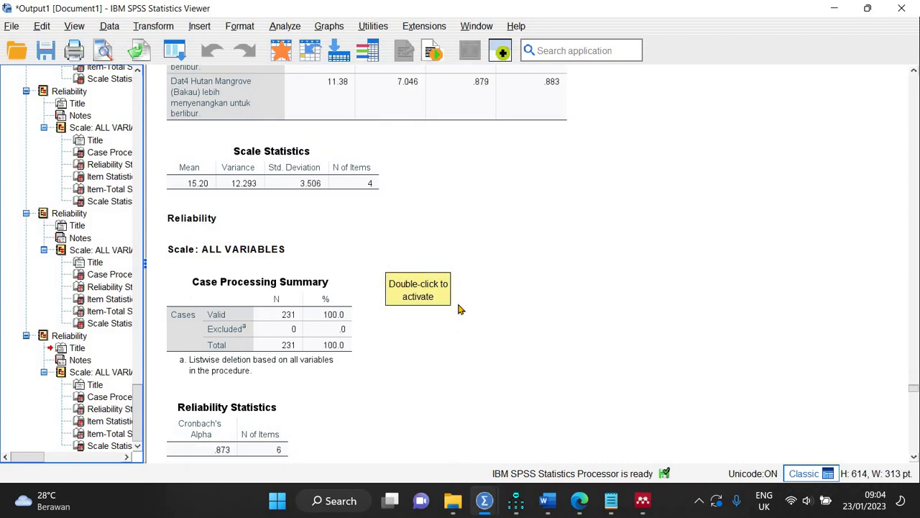
{"action": "scroll", "coordinate": [459, 306], "scroll_direction": "down", "scroll_amount": 15}
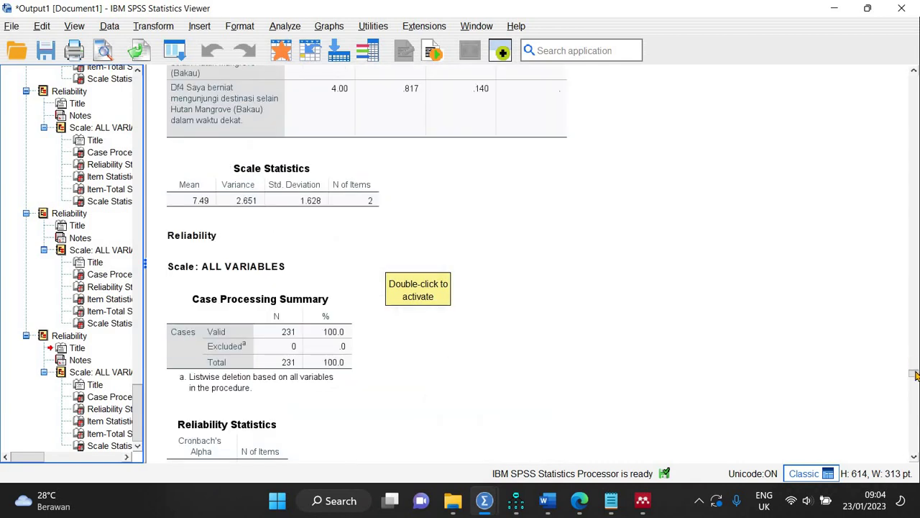
{"action": "scroll", "coordinate": [417, 273], "scroll_direction": "down", "scroll_amount": 15}
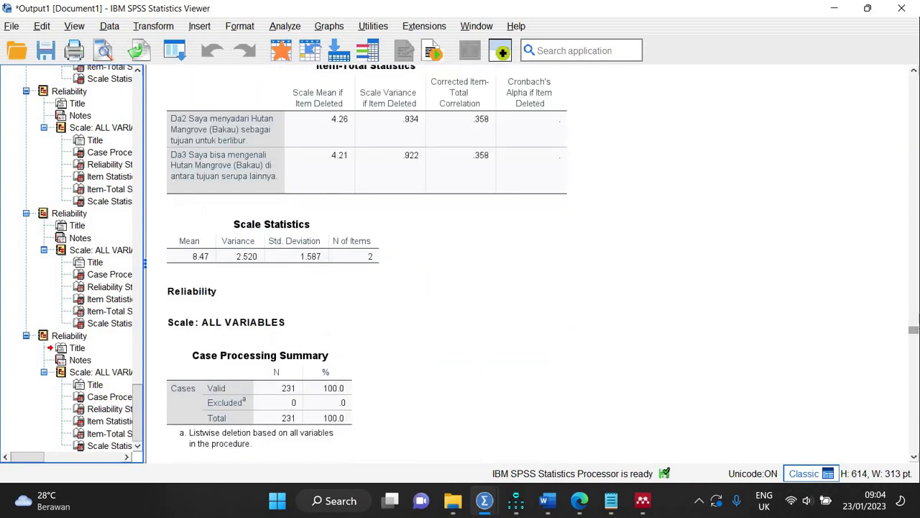
{"action": "scroll", "coordinate": [417, 273], "scroll_direction": "up", "scroll_amount": 20}
{"action": "scroll", "coordinate": [367, 259], "scroll_direction": "down", "scroll_amount": 15}
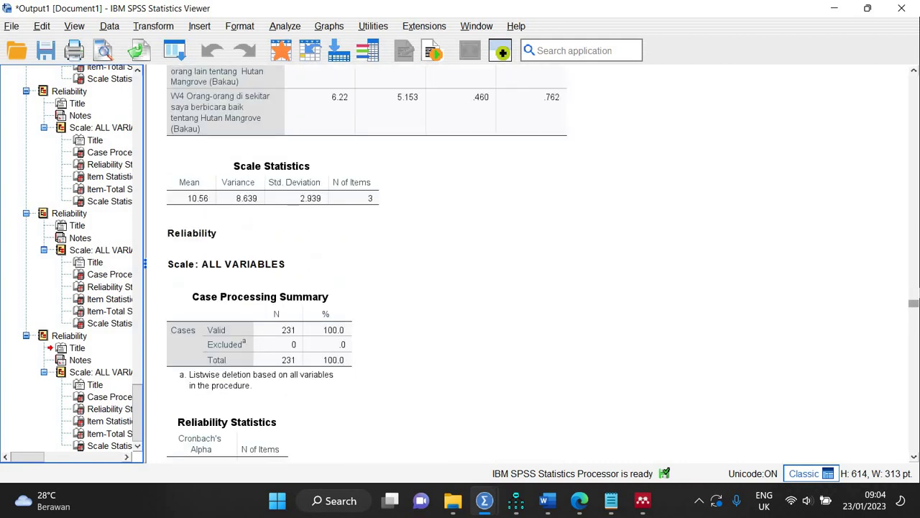
{"action": "scroll", "coordinate": [366, 259], "scroll_direction": "up", "scroll_amount": 5}
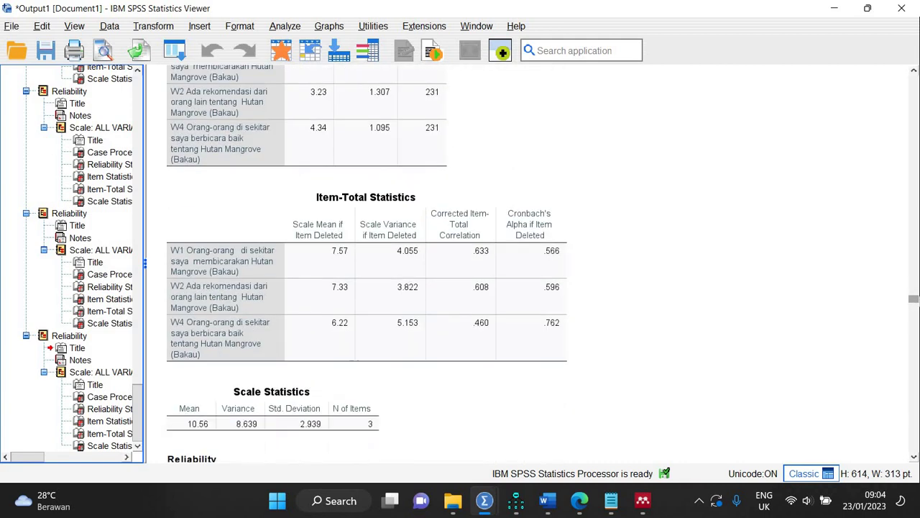
{"action": "left_click", "coordinate": [537, 317]}
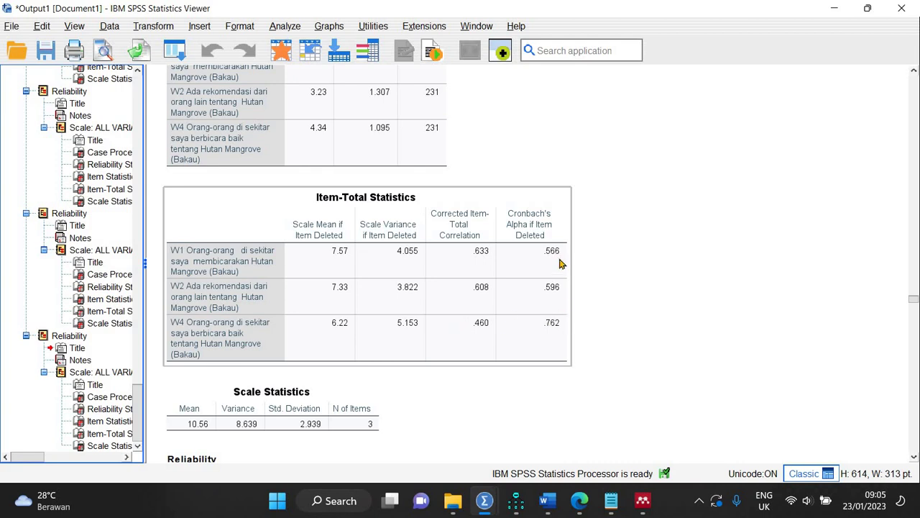
{"action": "left_click", "coordinate": [767, 323]}
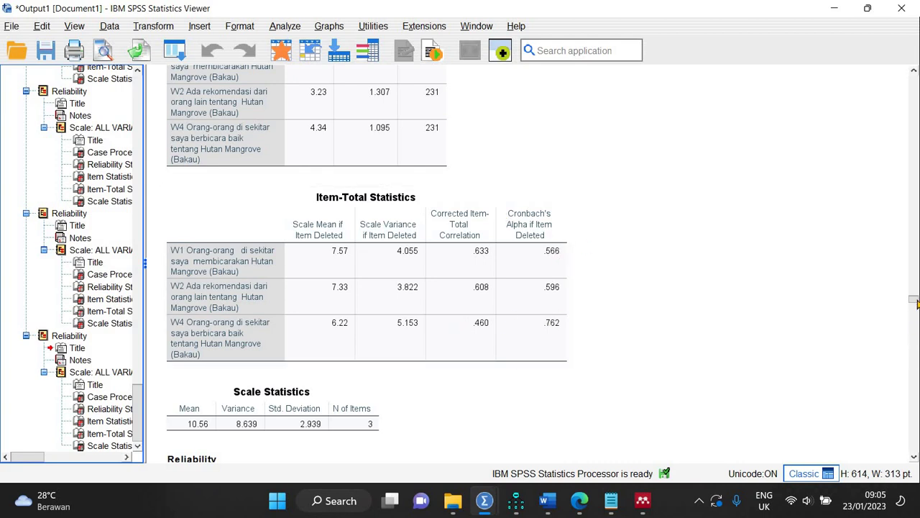
{"action": "left_click_drag", "start_coordinate": [913, 298], "coordinate": [913, 293]}
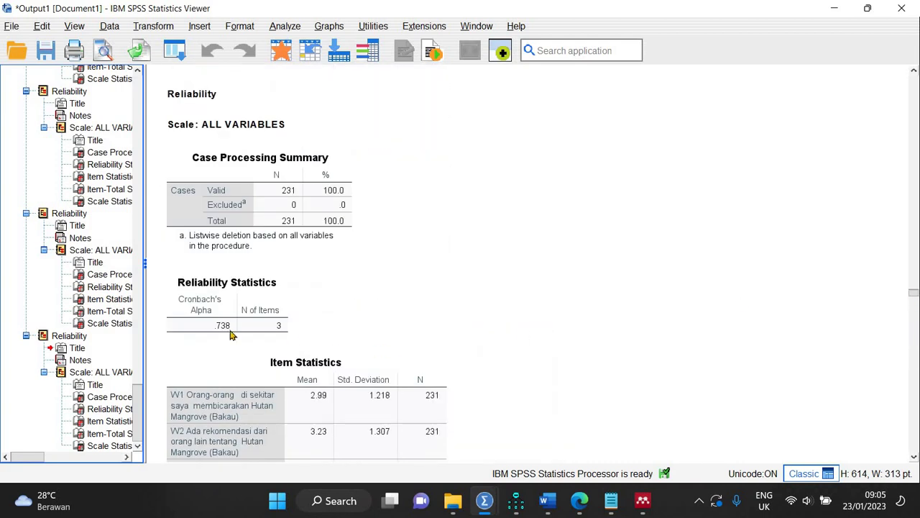
- Review the earlier reliability outputs for the four-item eWOM scale including W3 and for Publicity items Pu1 and Pu2
{"action": "left_click_drag", "start_coordinate": [913, 294], "coordinate": [913, 287]}
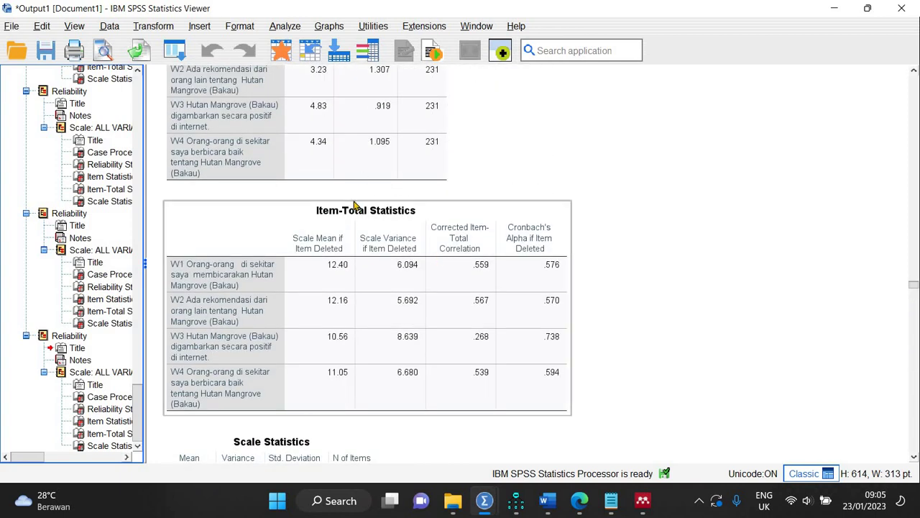
{"action": "left_click_drag", "start_coordinate": [913, 287], "coordinate": [913, 281]}
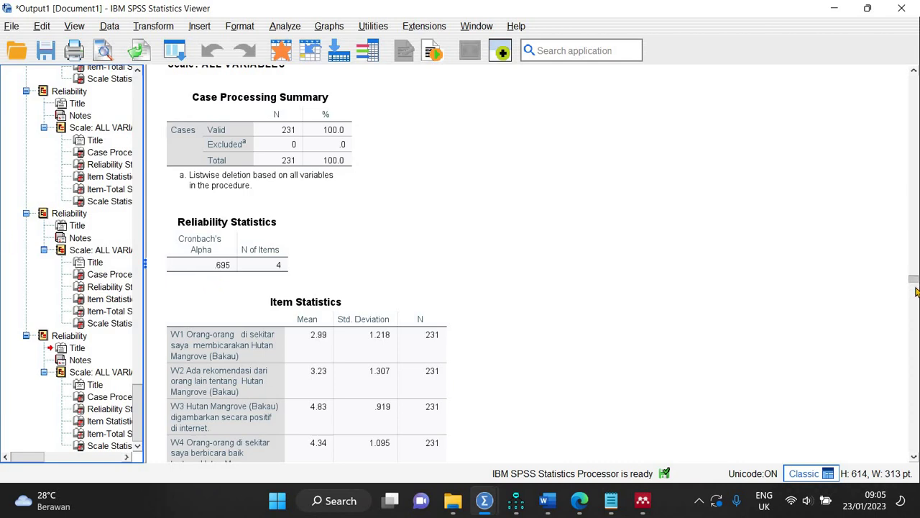
{"action": "left_click_drag", "start_coordinate": [915, 291], "coordinate": [915, 279]}
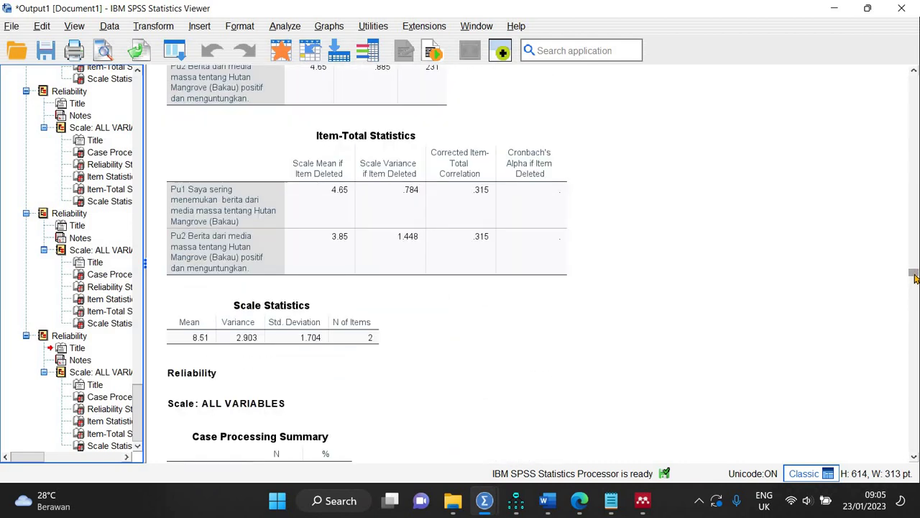
{"action": "left_click_drag", "start_coordinate": [914, 275], "coordinate": [915, 271]}
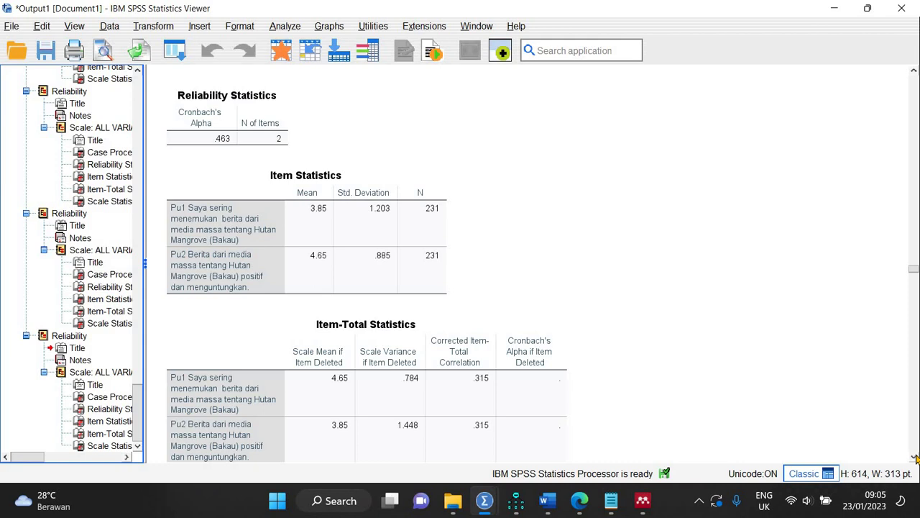
- Examine the item, item-total and scale statistics for Publicity items Pu1 and Pu2
{"action": "scroll", "coordinate": [519, 324], "scroll_direction": "down", "scroll_amount": 2}
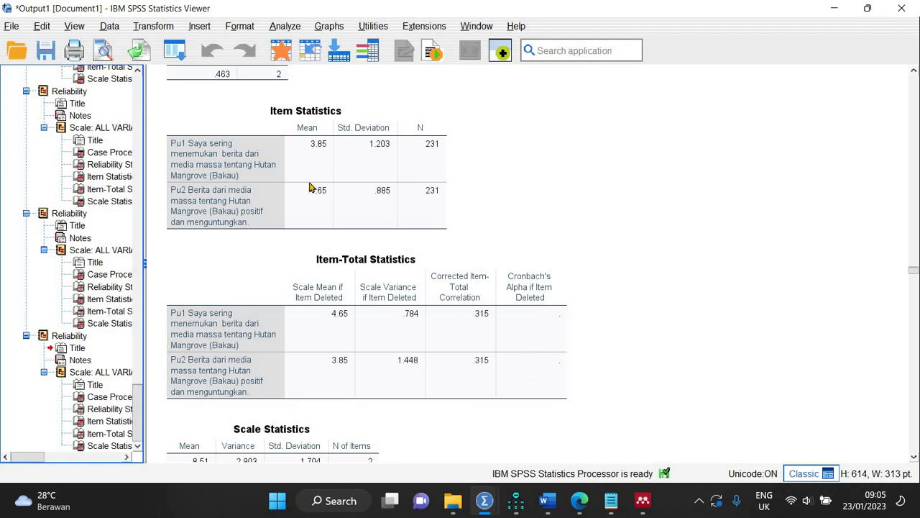
{"action": "scroll", "coordinate": [316, 179], "scroll_direction": "up", "scroll_amount": 10}
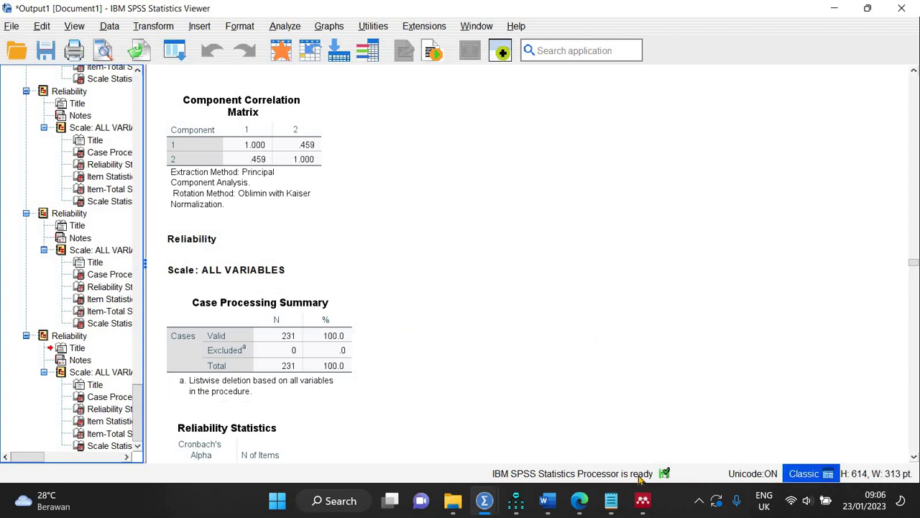
- Switch to Microsoft Forms in Edge and open the responses of the survey 0623 Survei Awareness Hutan Mangrove (Bakau)
{"action": "mouse_move", "coordinate": [582, 507]}
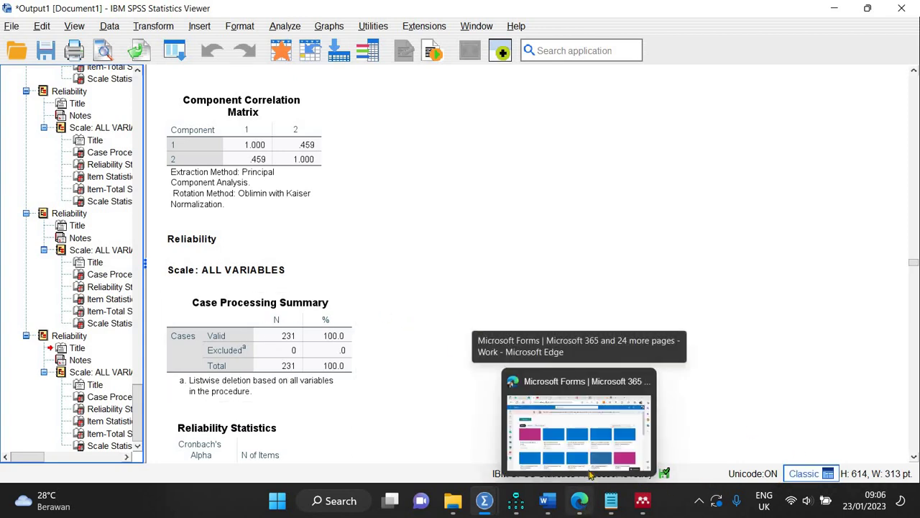
{"action": "left_click", "coordinate": [598, 424]}
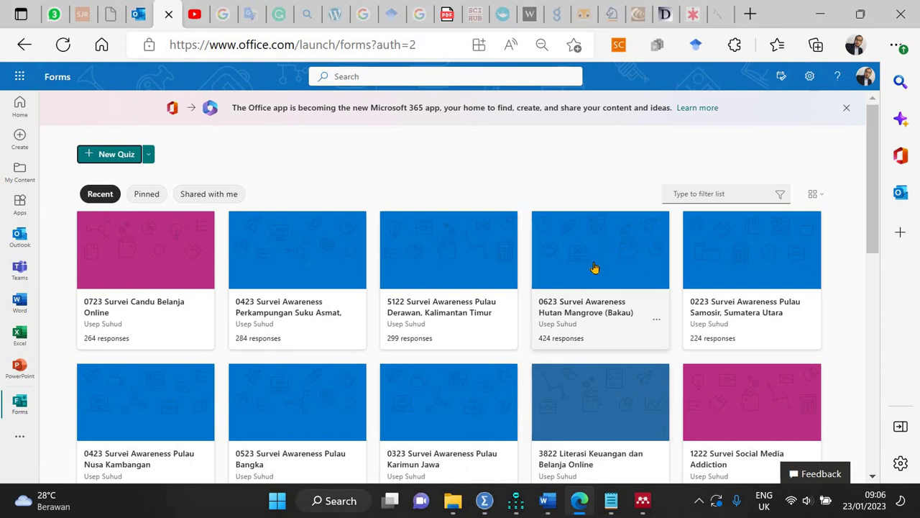
{"action": "left_click", "coordinate": [582, 313]}
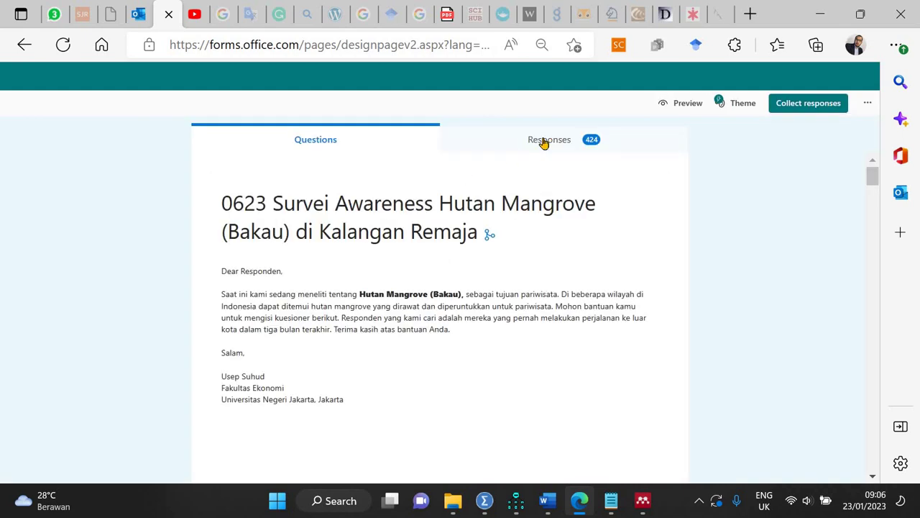
{"action": "left_click", "coordinate": [544, 142]}
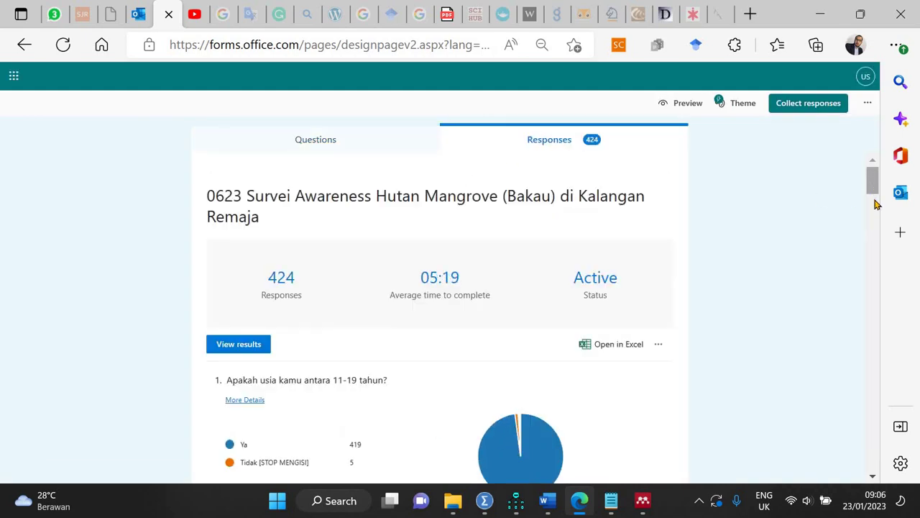
- Examine the response distributions for the Publicity and Destination preference items, including the percentage breakdown of Pu1
{"action": "scroll", "coordinate": [871, 191], "scroll_direction": "down", "scroll_amount": 7}
{"action": "mouse_move", "coordinate": [876, 252]}
{"action": "left_mouse_down"}
{"action": "mouse_move", "coordinate": [874, 232]}
{"action": "mouse_move", "coordinate": [879, 269]}
{"action": "left_mouse_up"}
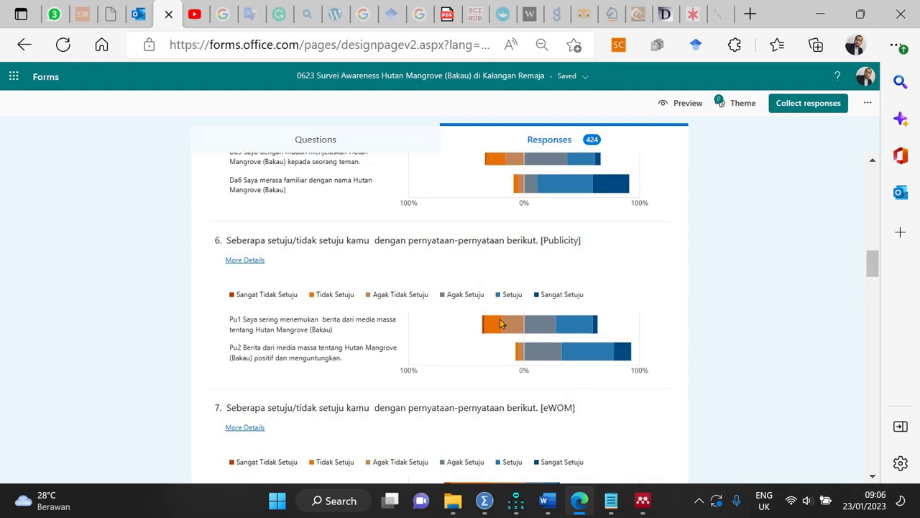
{"action": "mouse_move", "coordinate": [573, 325]}
{"action": "mouse_move", "coordinate": [876, 279]}
{"action": "left_mouse_down"}
{"action": "mouse_move", "coordinate": [876, 330]}
{"action": "mouse_move", "coordinate": [874, 297]}
{"action": "left_mouse_up"}
{"action": "mouse_move", "coordinate": [523, 318]}
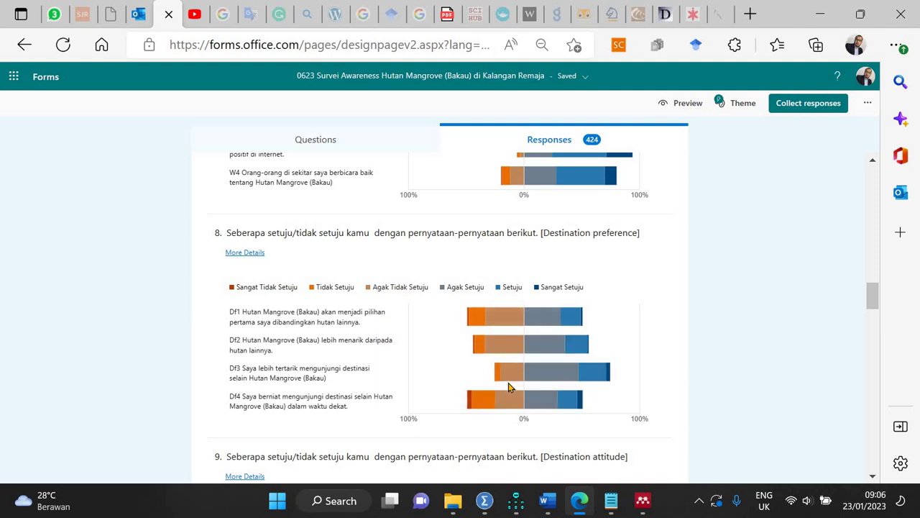
{"action": "left_click_drag", "start_coordinate": [871, 297], "coordinate": [875, 271]}
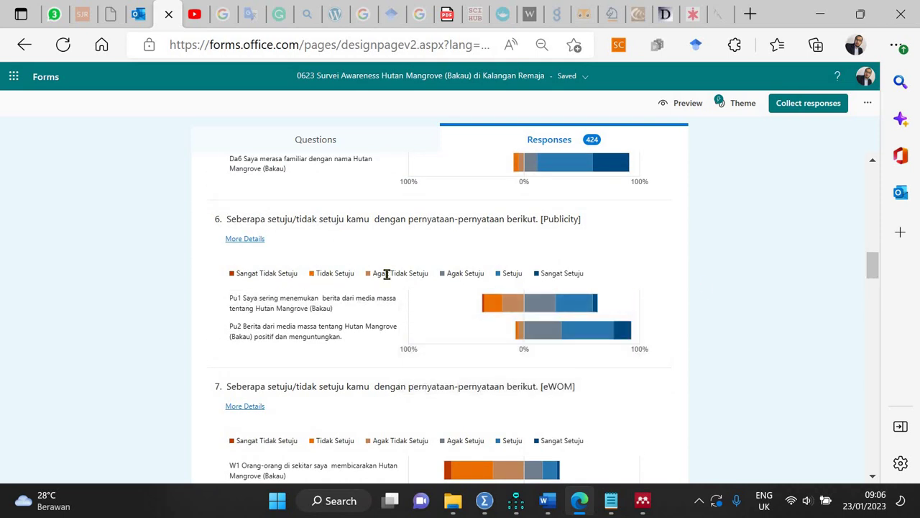
{"action": "mouse_move", "coordinate": [496, 303]}
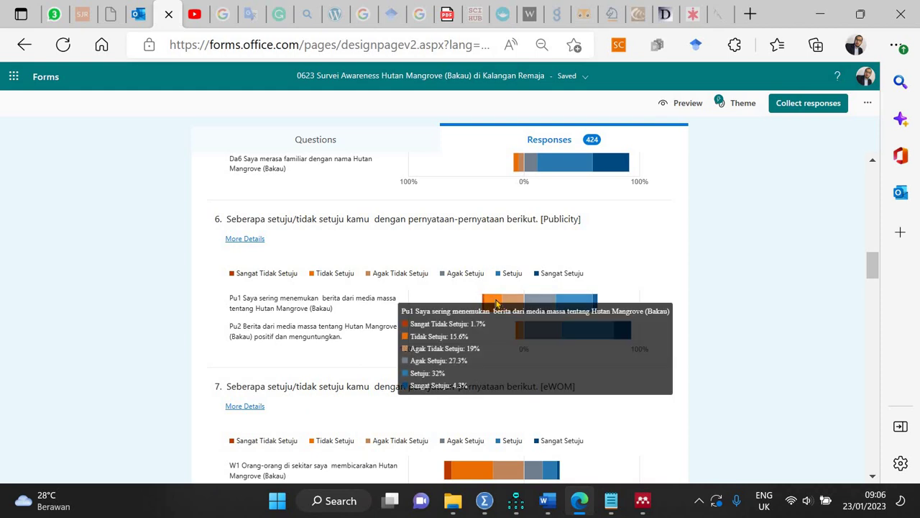
- Switch to the Word document 2023 Teen Tourists and Mangrove and add top and bottom borders to the Destination Awareness (2) and (1) heading rows
{"action": "mouse_move", "coordinate": [553, 499]}
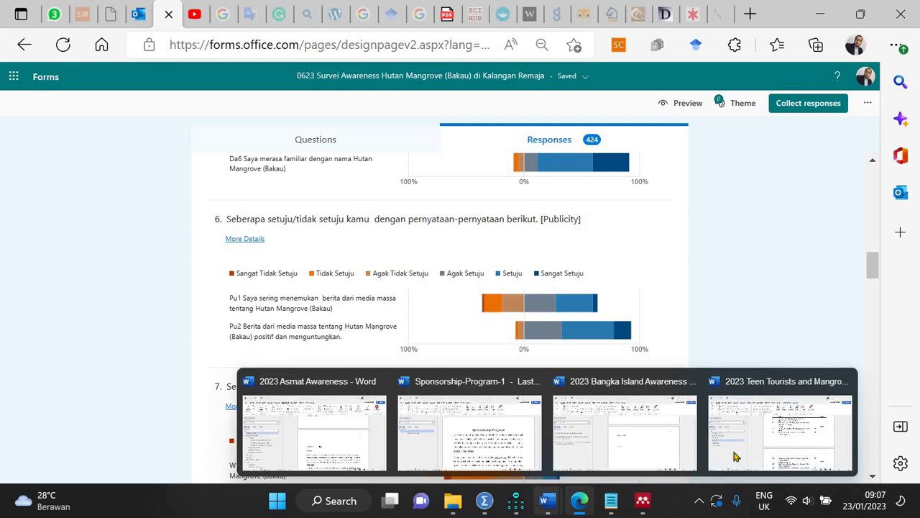
{"action": "left_click", "coordinate": [794, 448]}
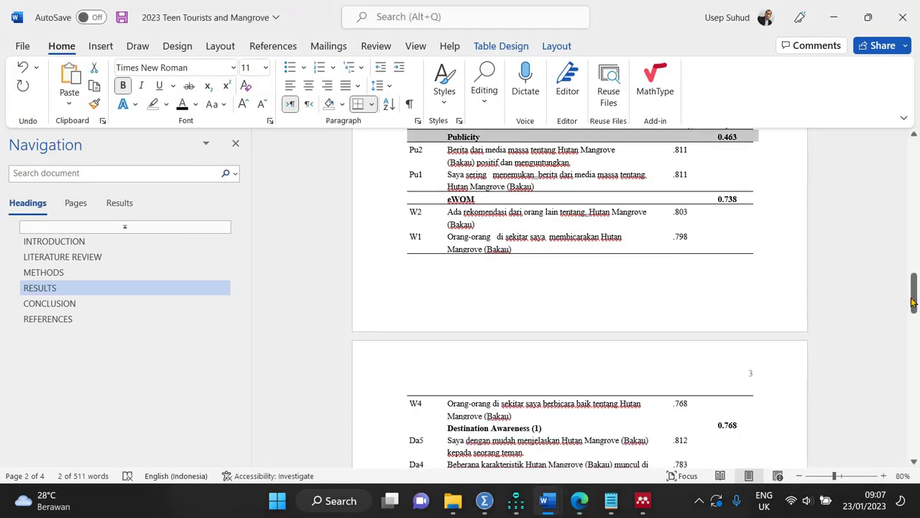
{"action": "left_click_drag", "start_coordinate": [916, 298], "coordinate": [916, 332]}
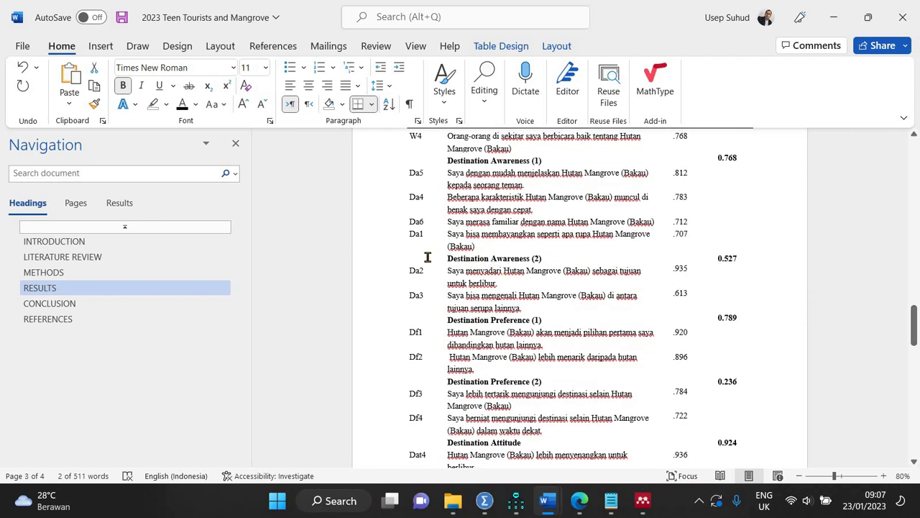
{"action": "left_click_drag", "start_coordinate": [754, 269], "coordinate": [745, 257]}
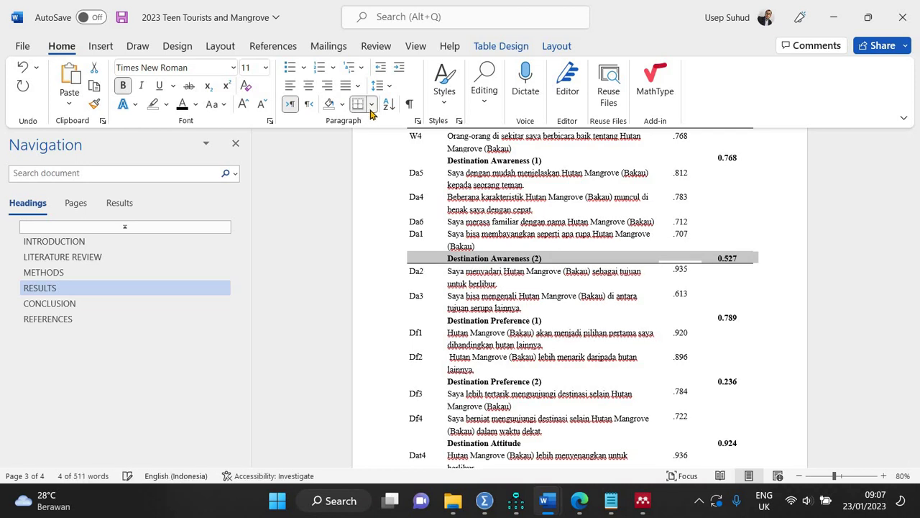
{"action": "left_click", "coordinate": [371, 105]}
{"action": "left_click", "coordinate": [398, 143]}
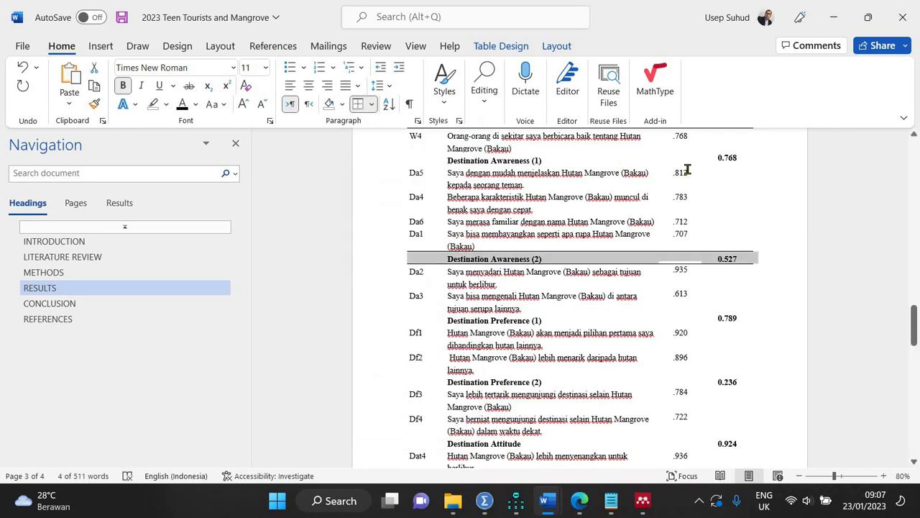
{"action": "left_click_drag", "start_coordinate": [684, 170], "coordinate": [744, 158]}
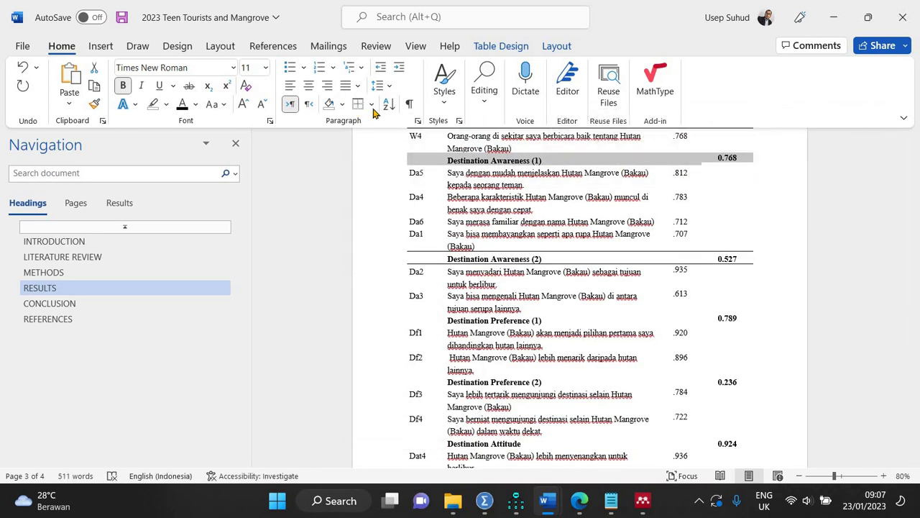
{"action": "left_click", "coordinate": [371, 104]}
{"action": "left_click", "coordinate": [385, 124]}
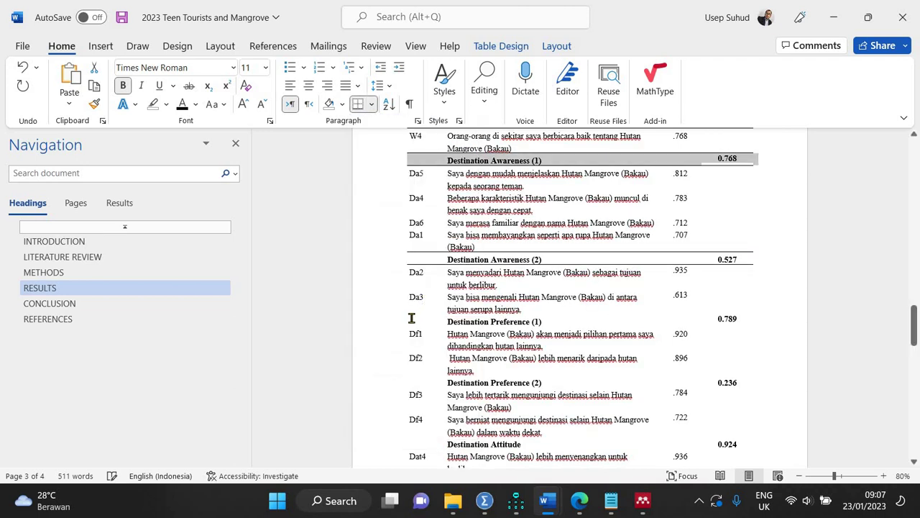
- Add top and bottom borders to the Destination Preference (1) and Destination Preference (2) heading rows of the table
{"action": "left_click_drag", "start_coordinate": [680, 321], "coordinate": [744, 320]}
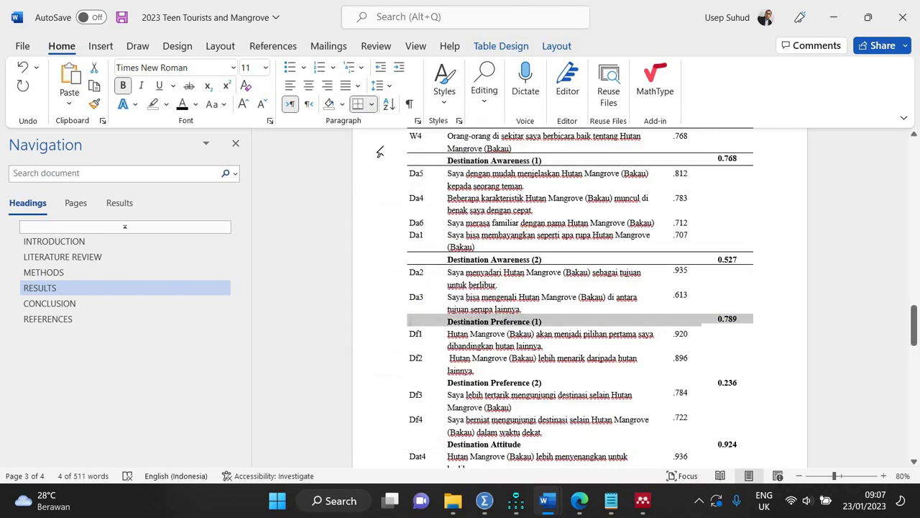
{"action": "left_click", "coordinate": [371, 104]}
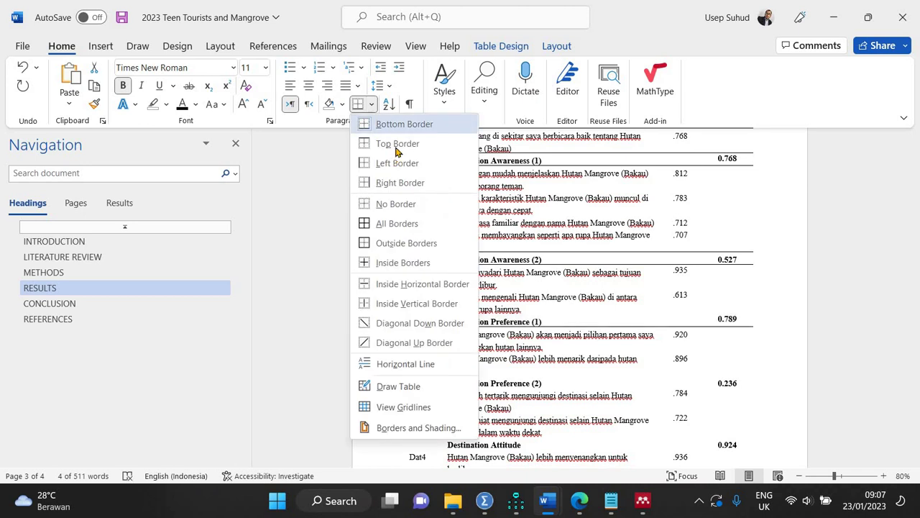
{"action": "left_click", "coordinate": [391, 147]}
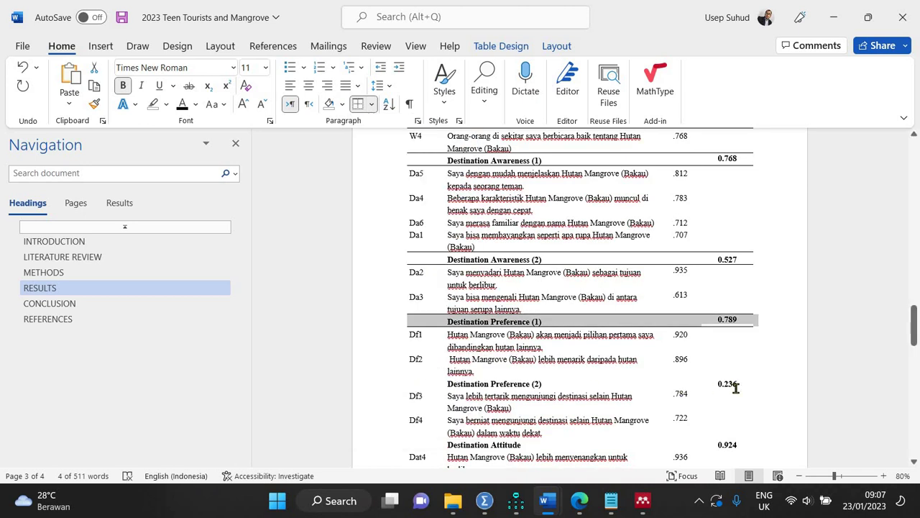
{"action": "left_click_drag", "start_coordinate": [736, 388], "coordinate": [729, 383]}
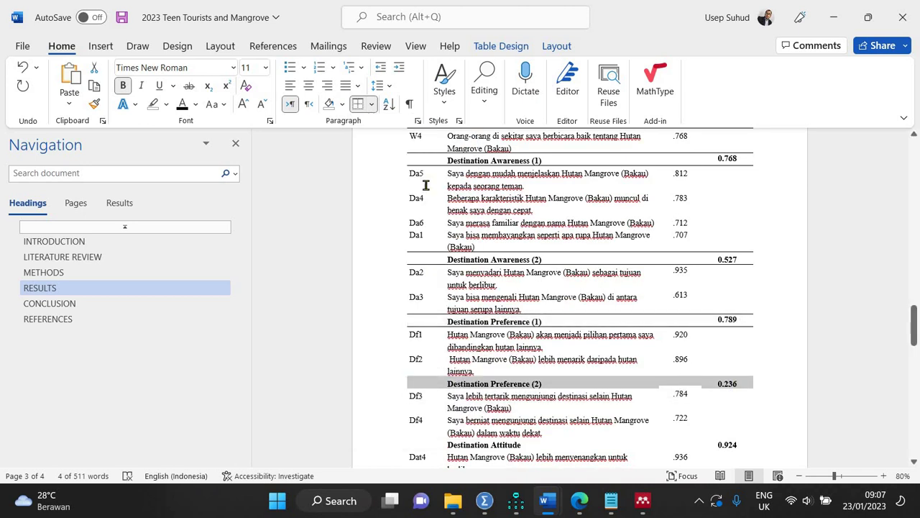
{"action": "left_click", "coordinate": [371, 104]}
{"action": "left_click", "coordinate": [381, 145]}
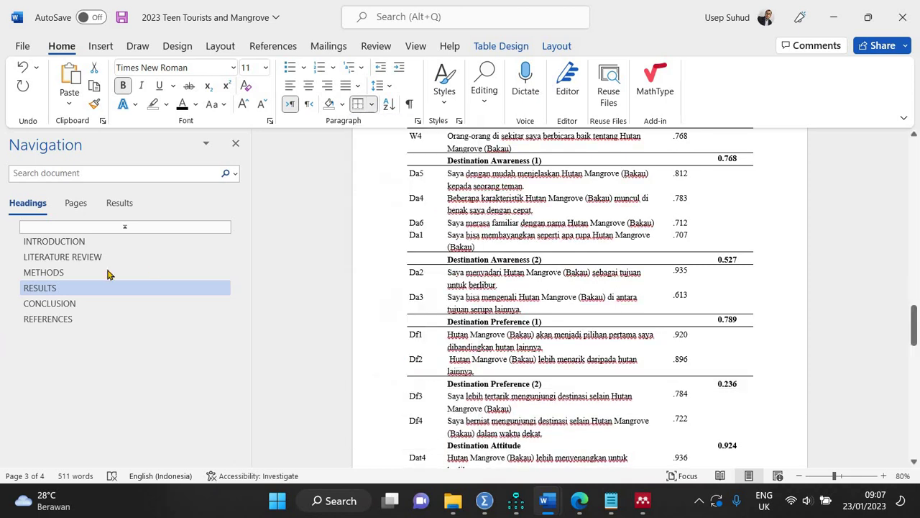
- Add border lines to the Destination Attitude heading row of the table
{"action": "scroll", "coordinate": [616, 285], "scroll_direction": "down", "scroll_amount": 5}
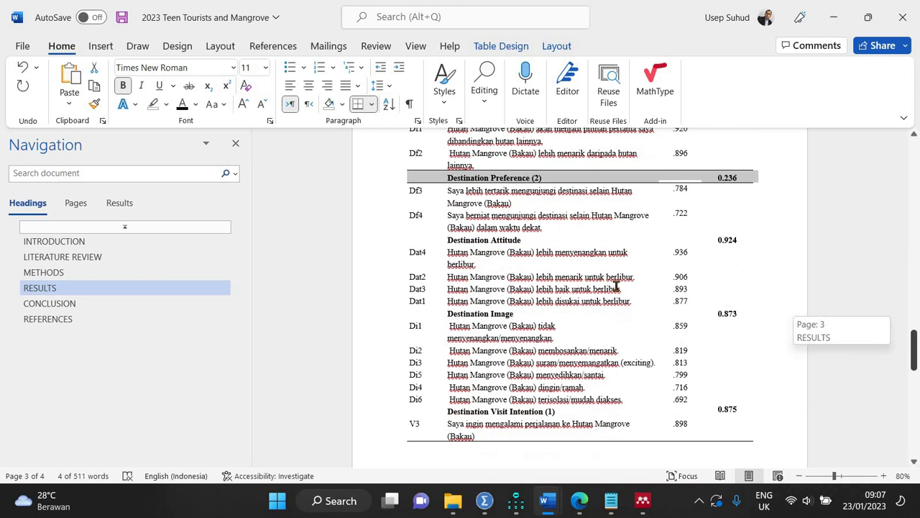
{"action": "scroll", "coordinate": [617, 285], "scroll_direction": "down", "scroll_amount": 1}
{"action": "left_click_drag", "start_coordinate": [704, 228], "coordinate": [727, 233]}
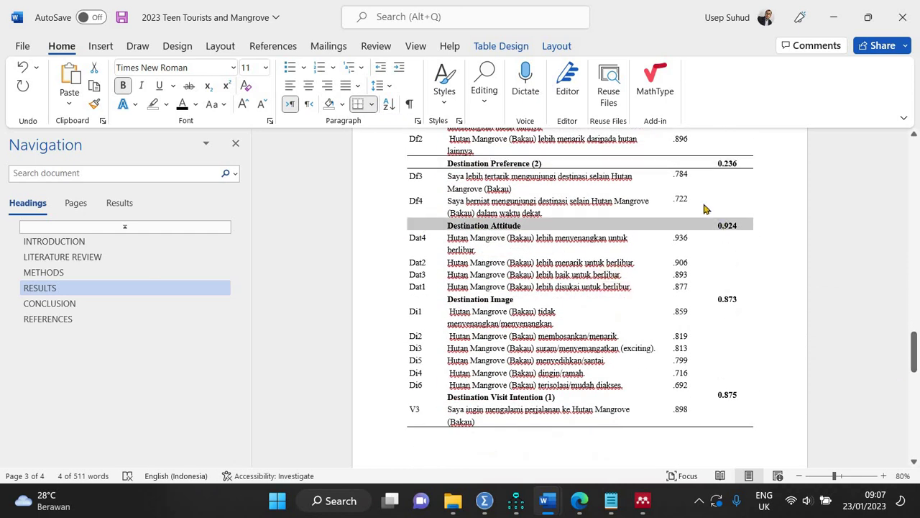